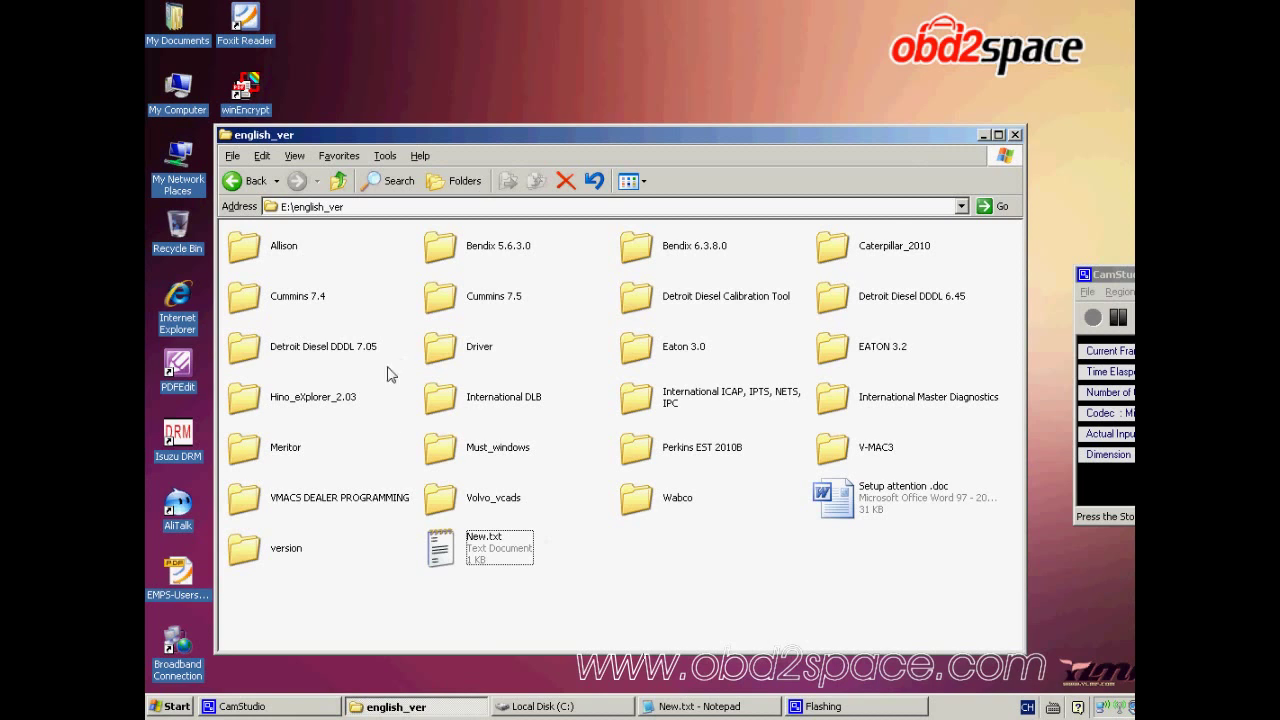
Bring up the New.txt note about setting up Allison, highlight the word "allison", and minimize the note
click(703, 707)
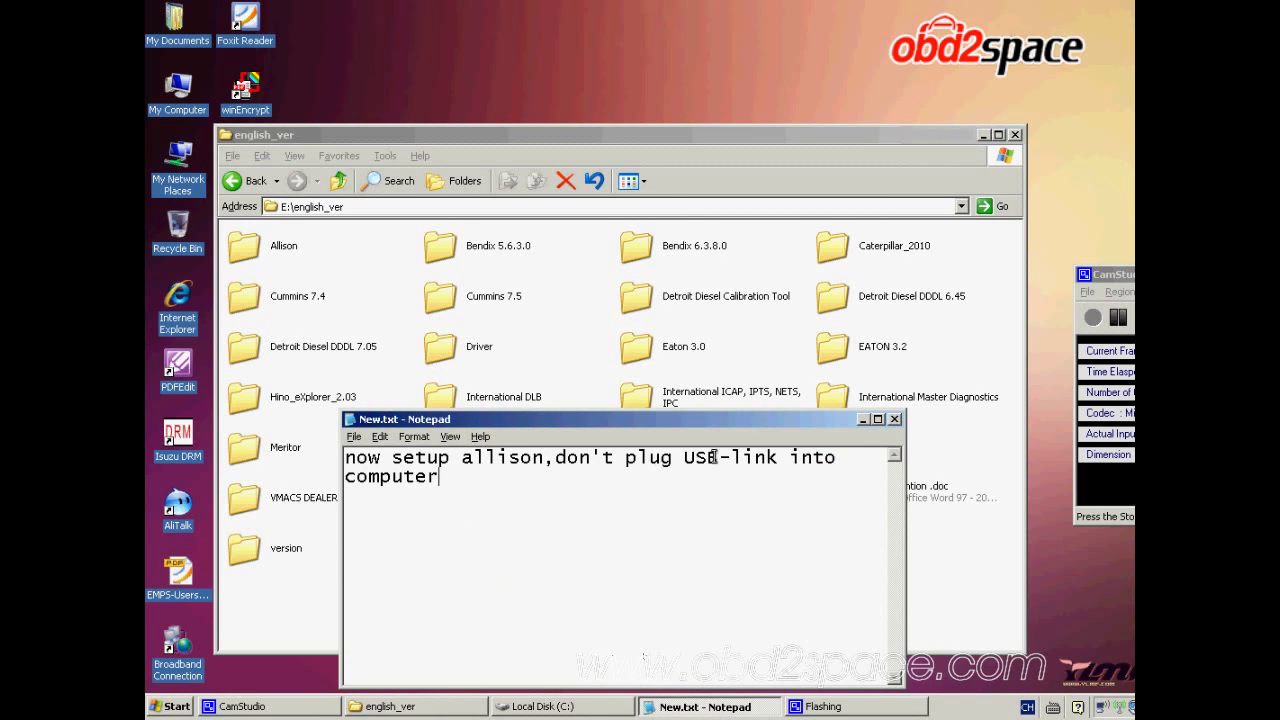
click(510, 457)
drag(545, 459, 463, 459)
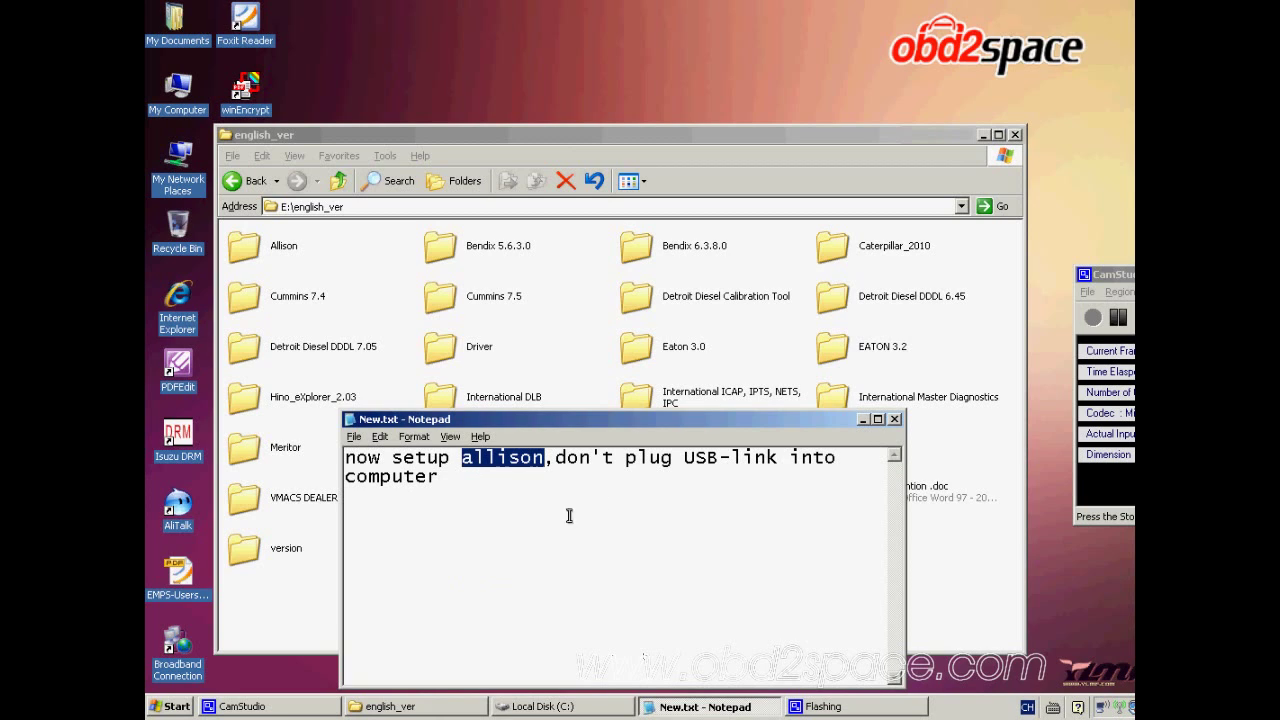
click(863, 420)
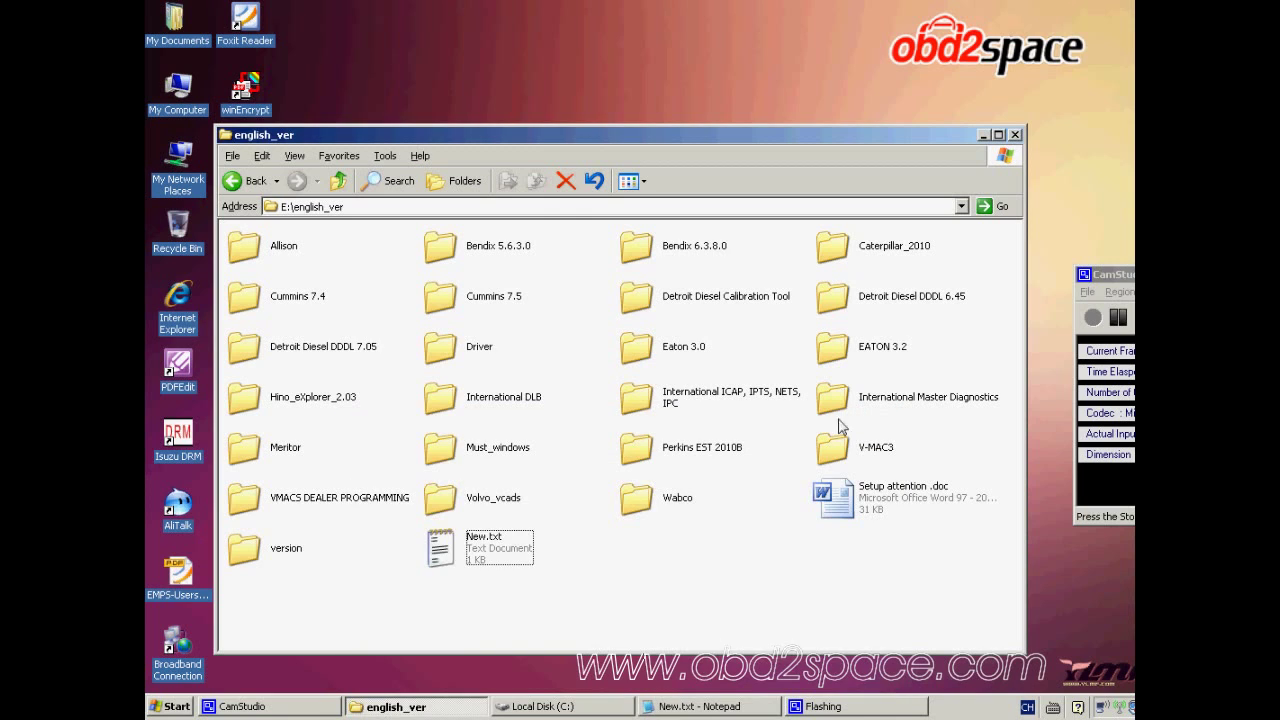
View the 1.bmp and 2.bmp screenshots in the Allison folder's INSTALL INSTRUCTION ALLISON subfolder
double_click(260, 262)
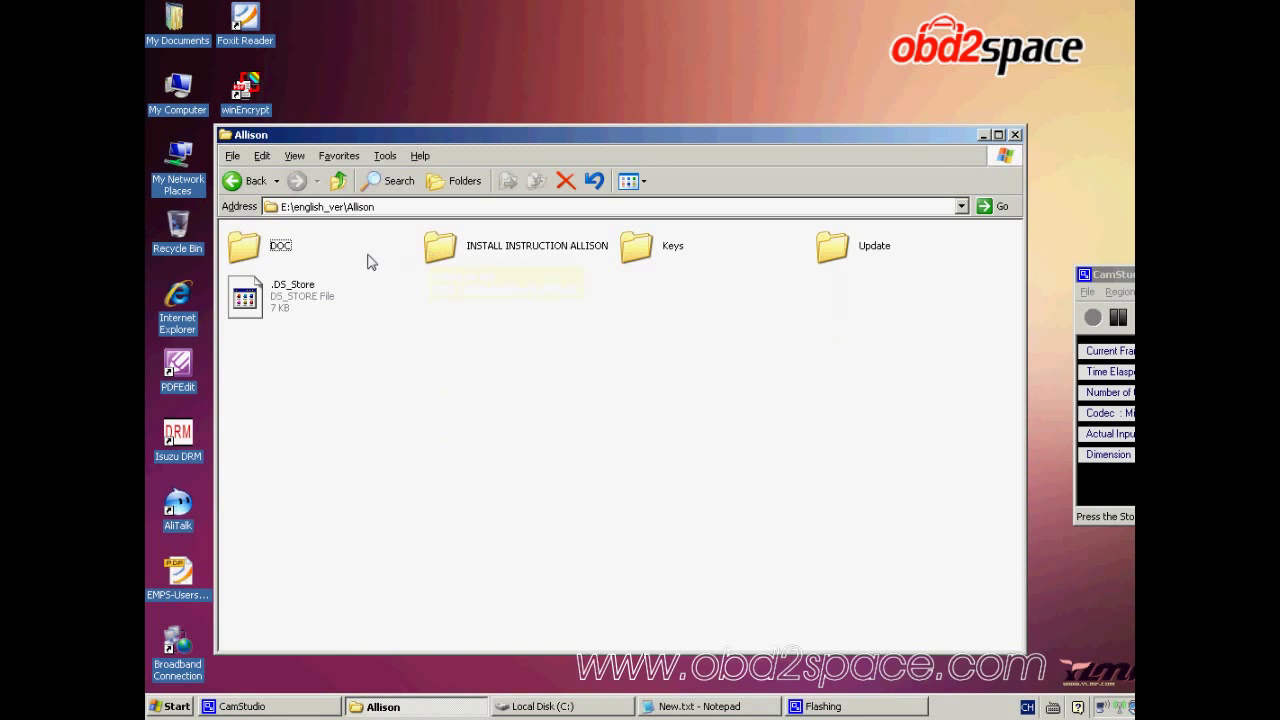
double_click(443, 250)
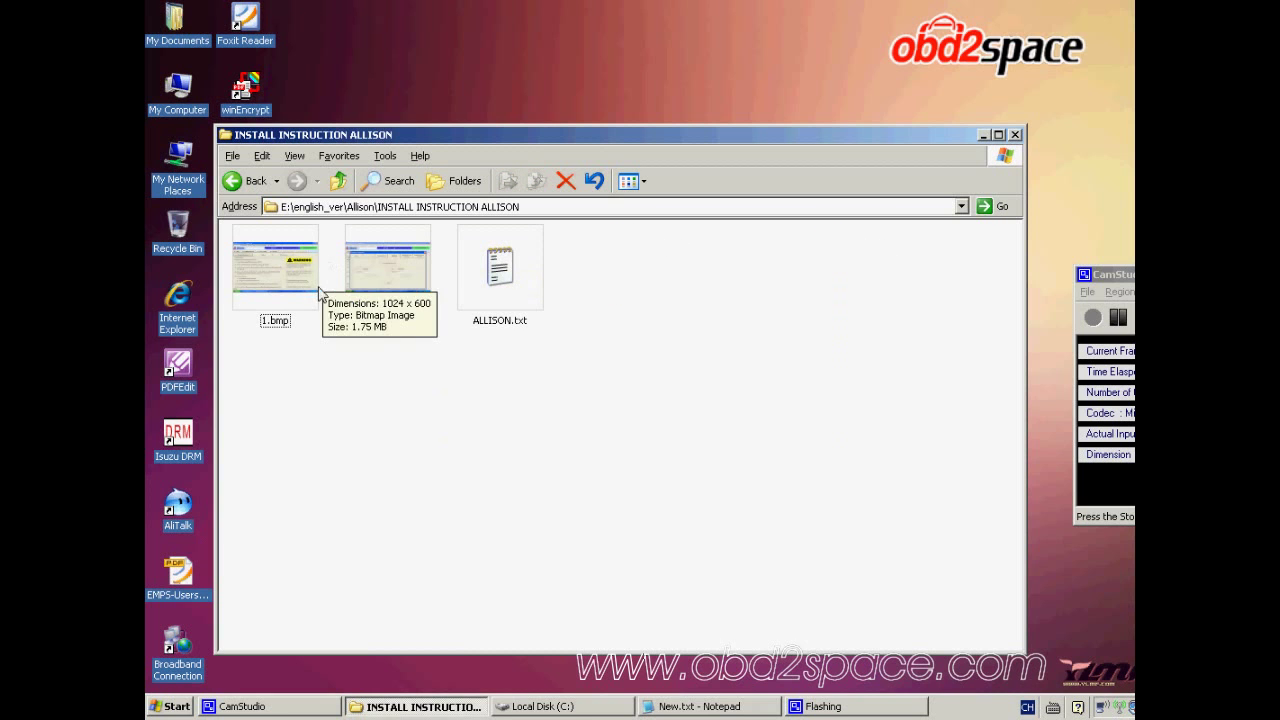
double_click(307, 298)
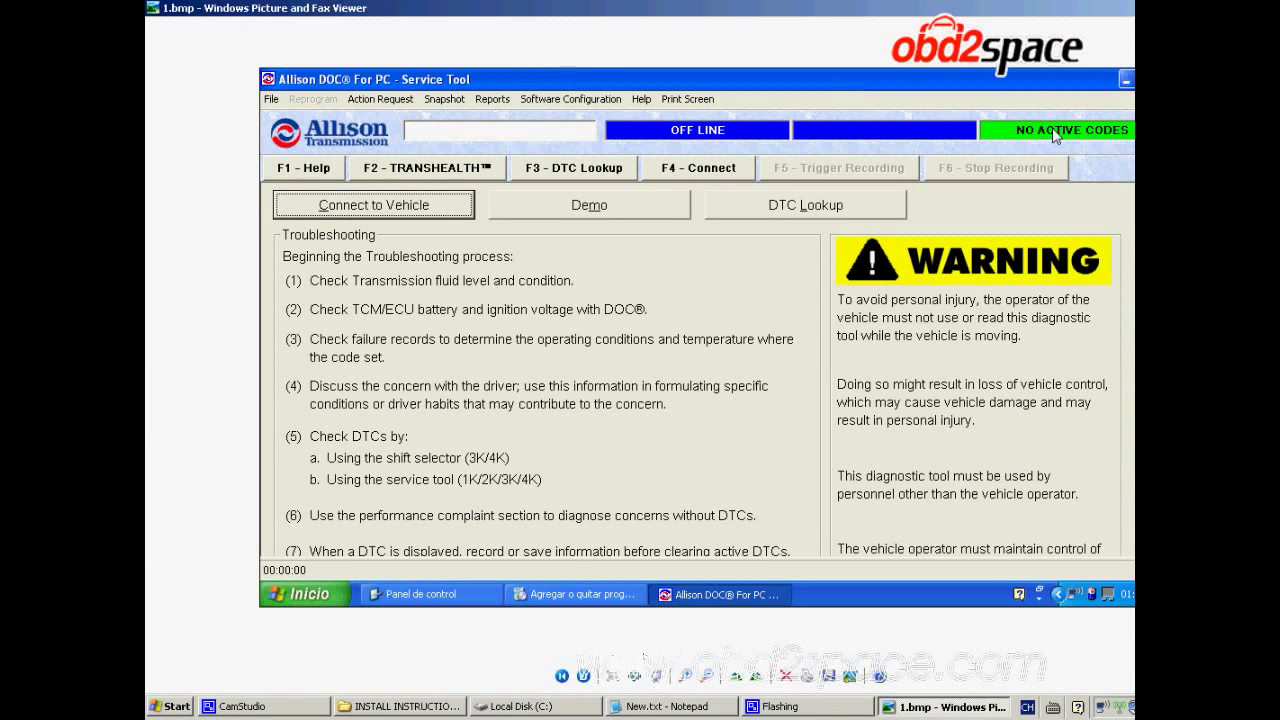
key(alt+F4)
double_click(389, 264)
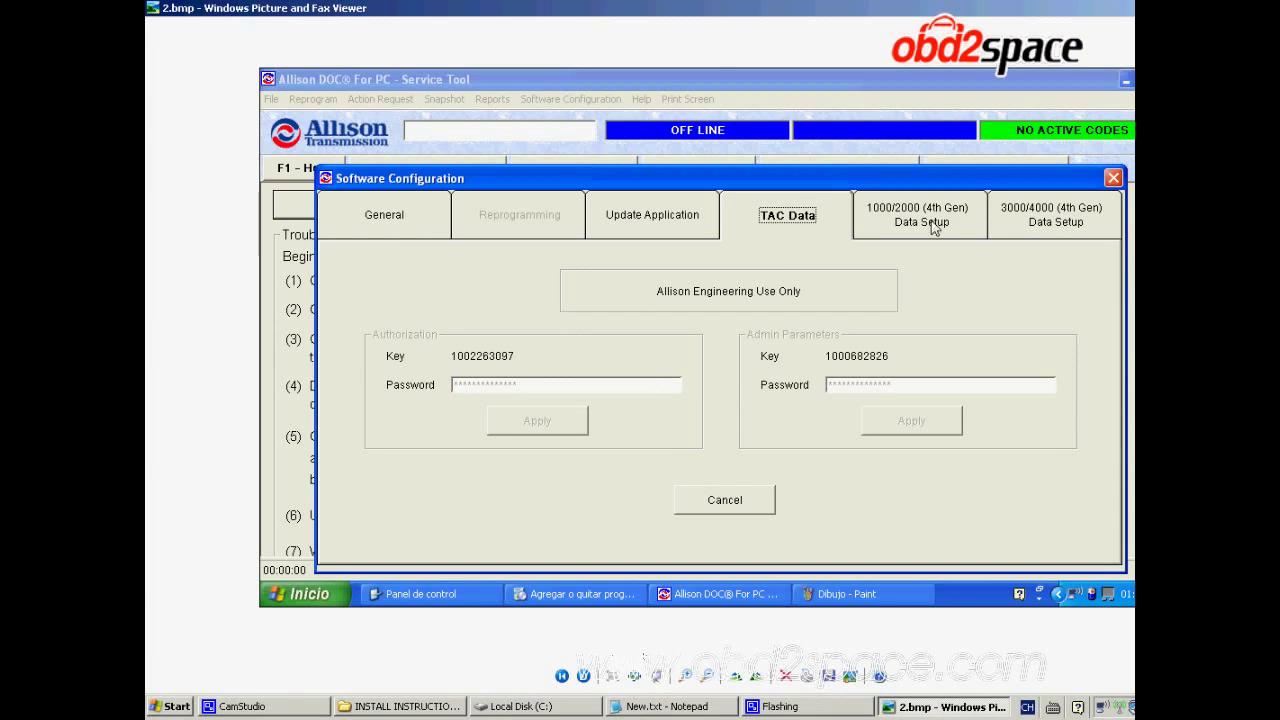
key(alt+F4)
Open ALLISON.txt, highlight its key and password entries, and minimize the file
double_click(500, 268)
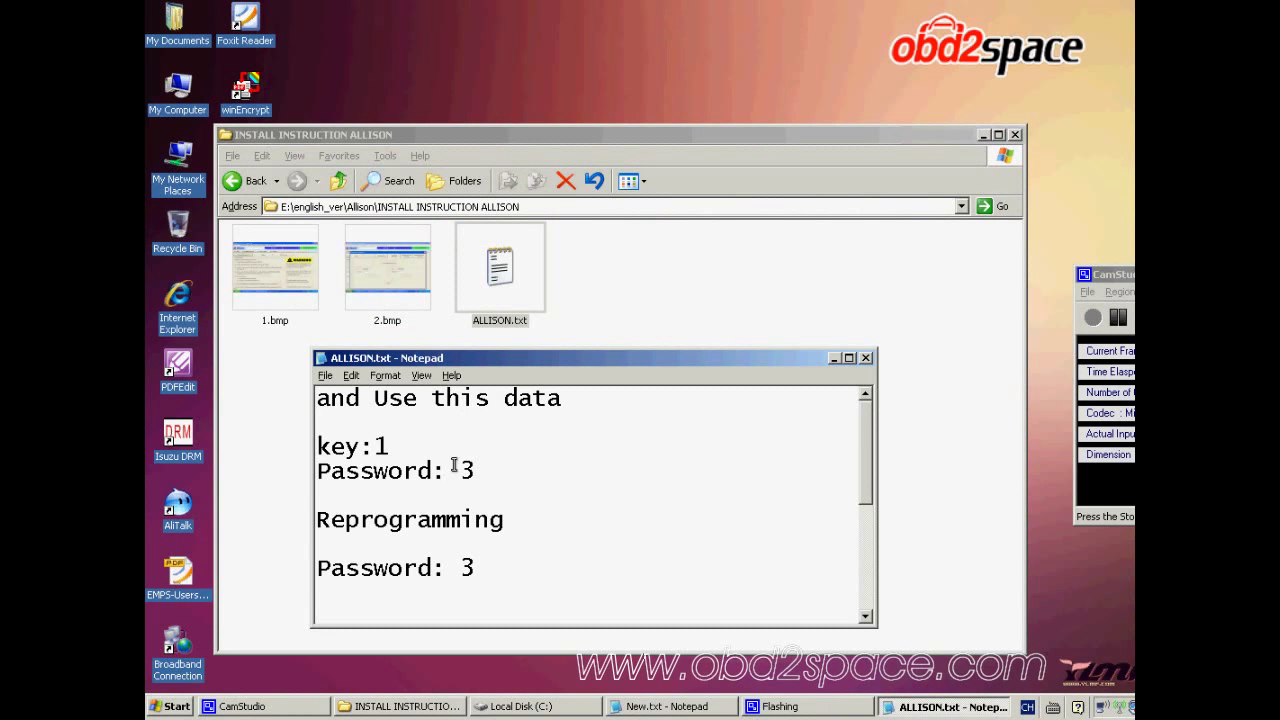
click(399, 427)
drag(380, 446, 389, 447)
drag(455, 471, 497, 471)
click(502, 471)
click(834, 359)
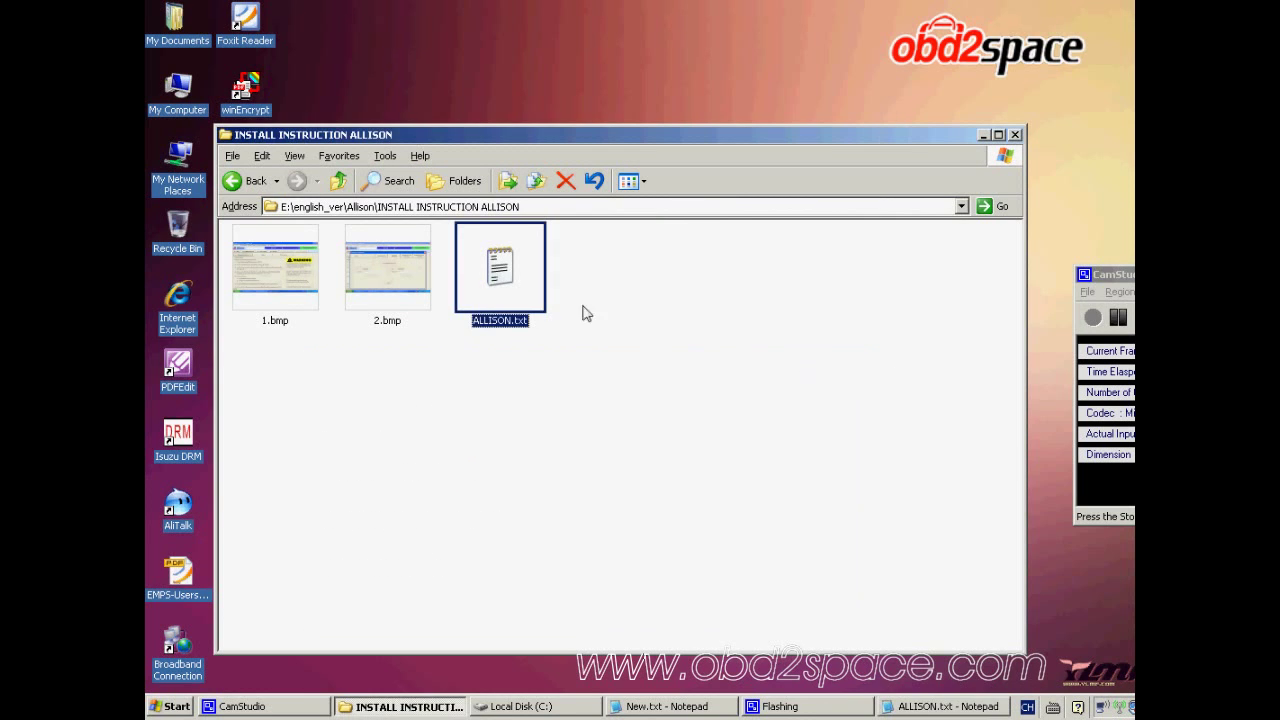
Open allison.txt from the Allison Keys folder to review the passwords, and minimize it
click(338, 180)
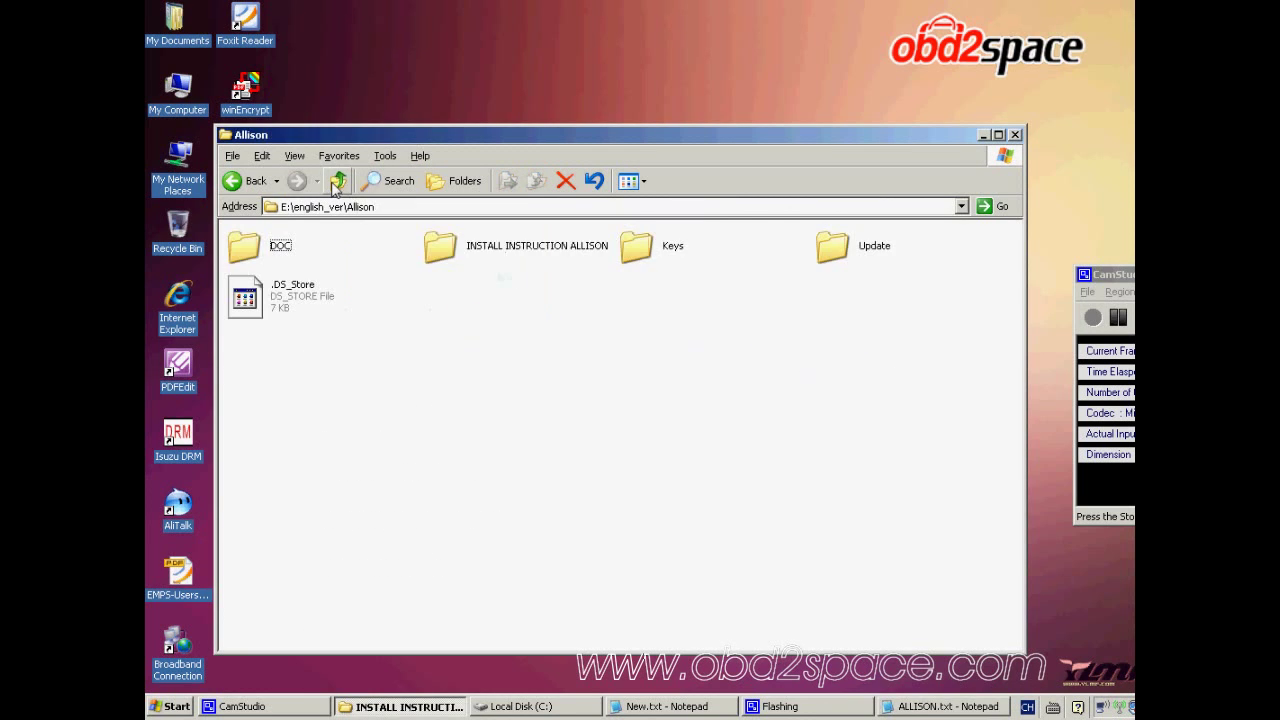
double_click(645, 252)
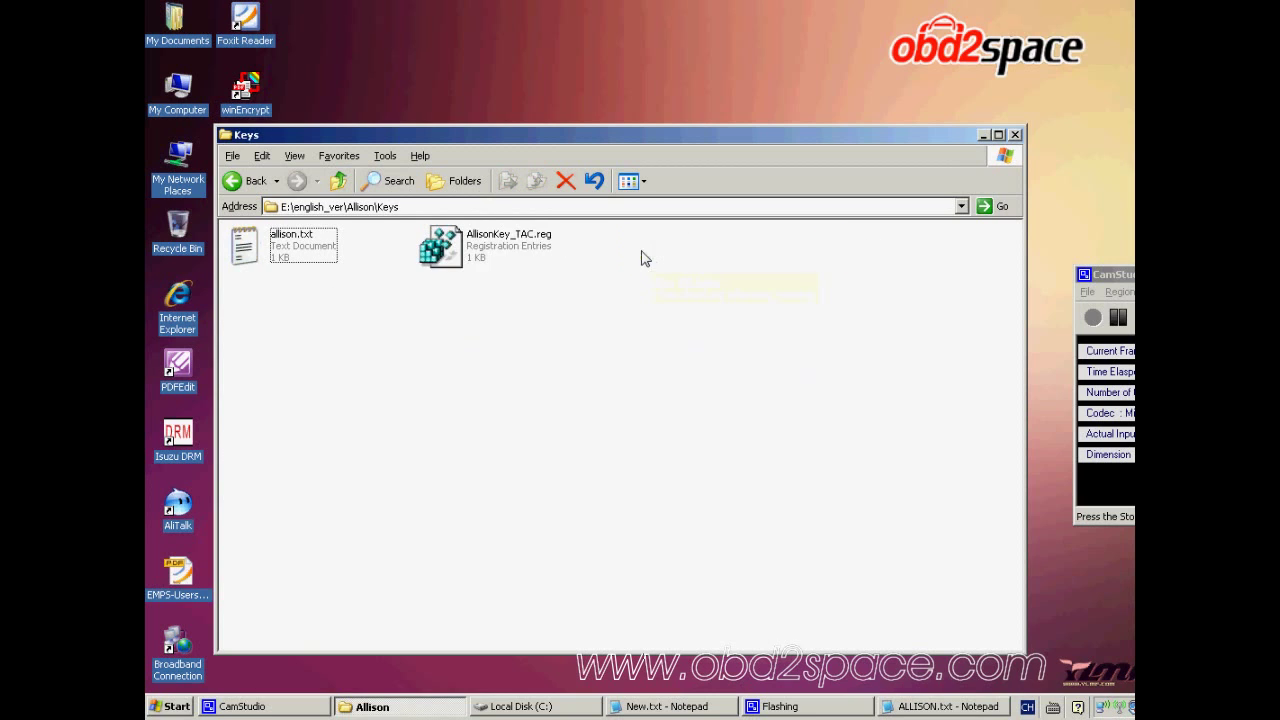
double_click(285, 250)
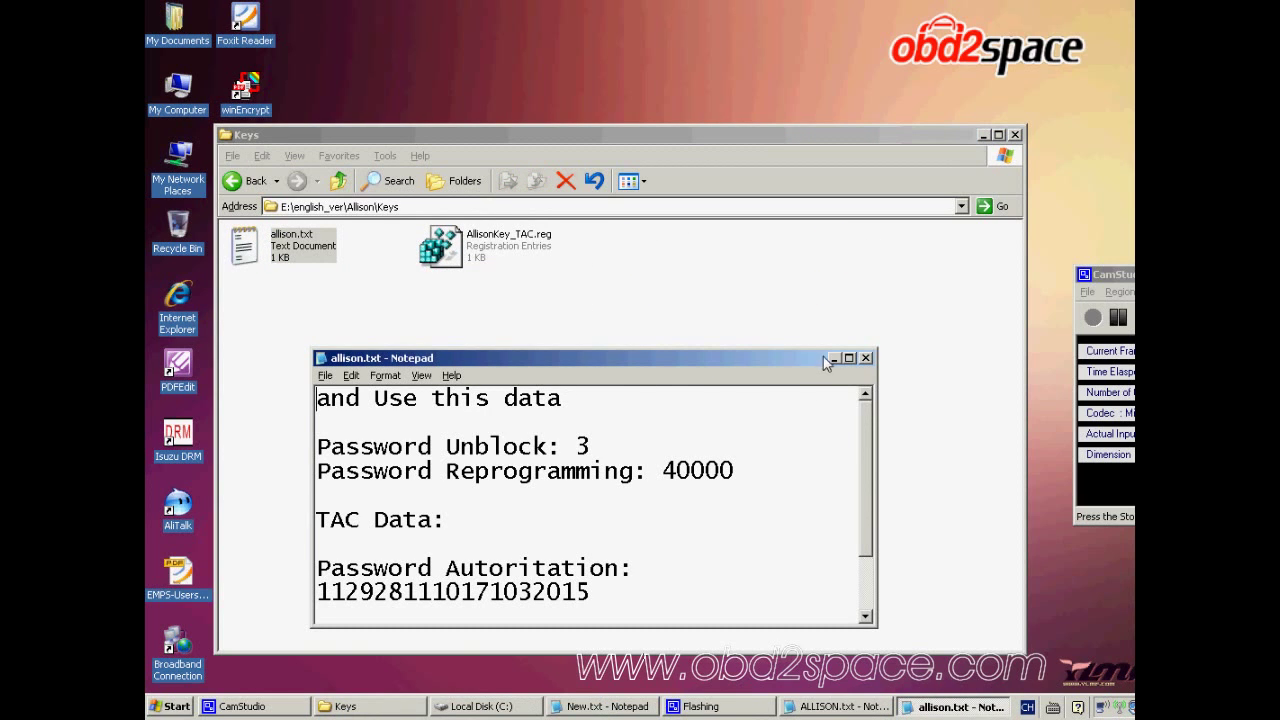
click(834, 358)
Go to the Allison DOC folder and inspect the contents of AllisonDOC8.iso in WinRAR
click(338, 181)
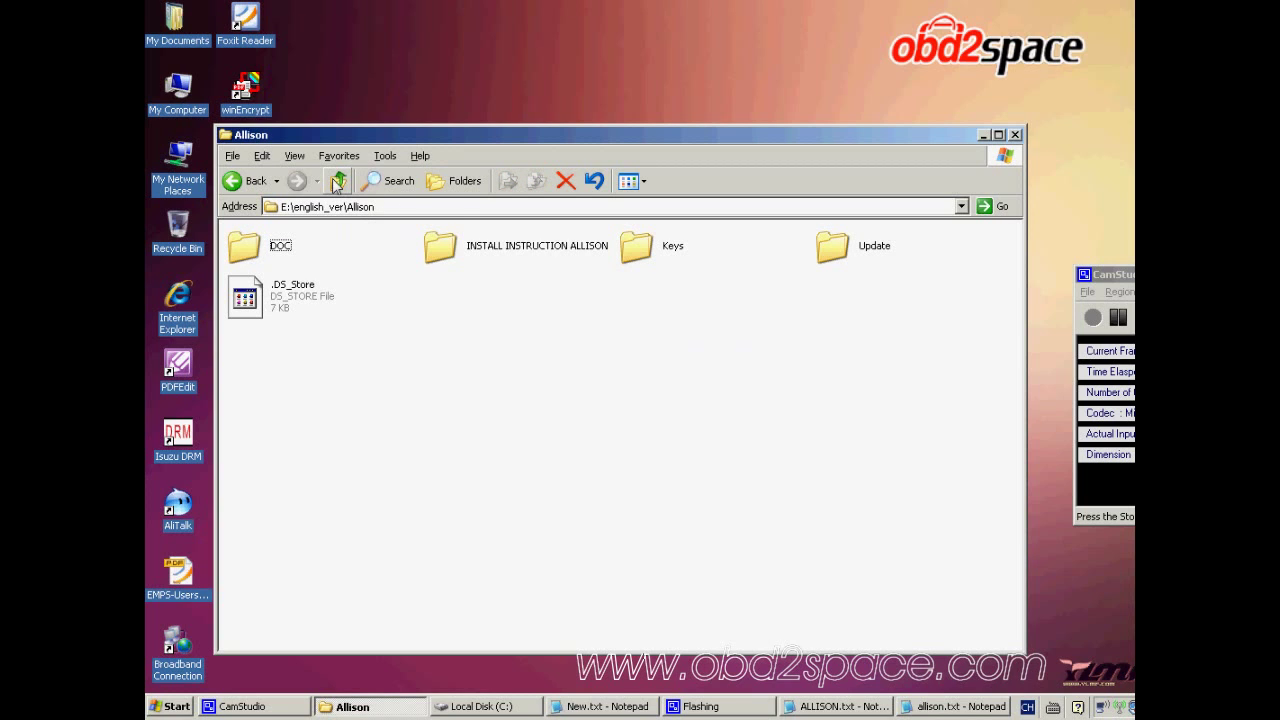
double_click(246, 256)
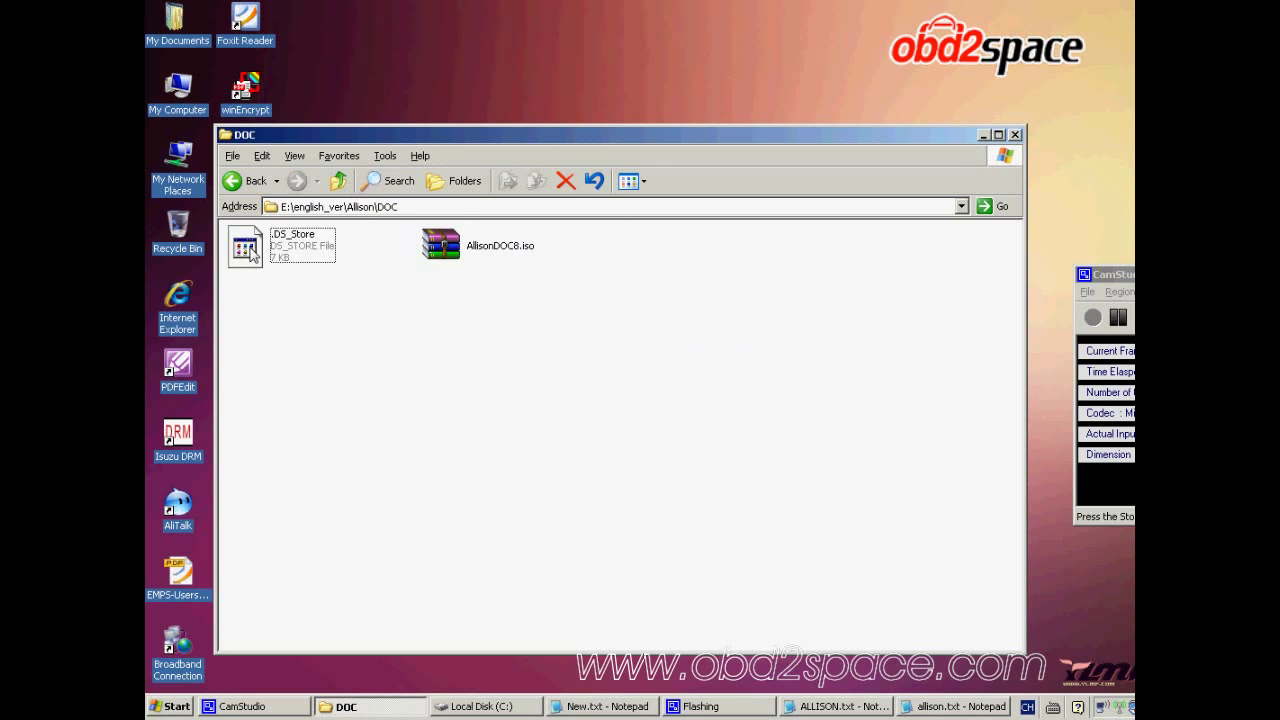
click(338, 181)
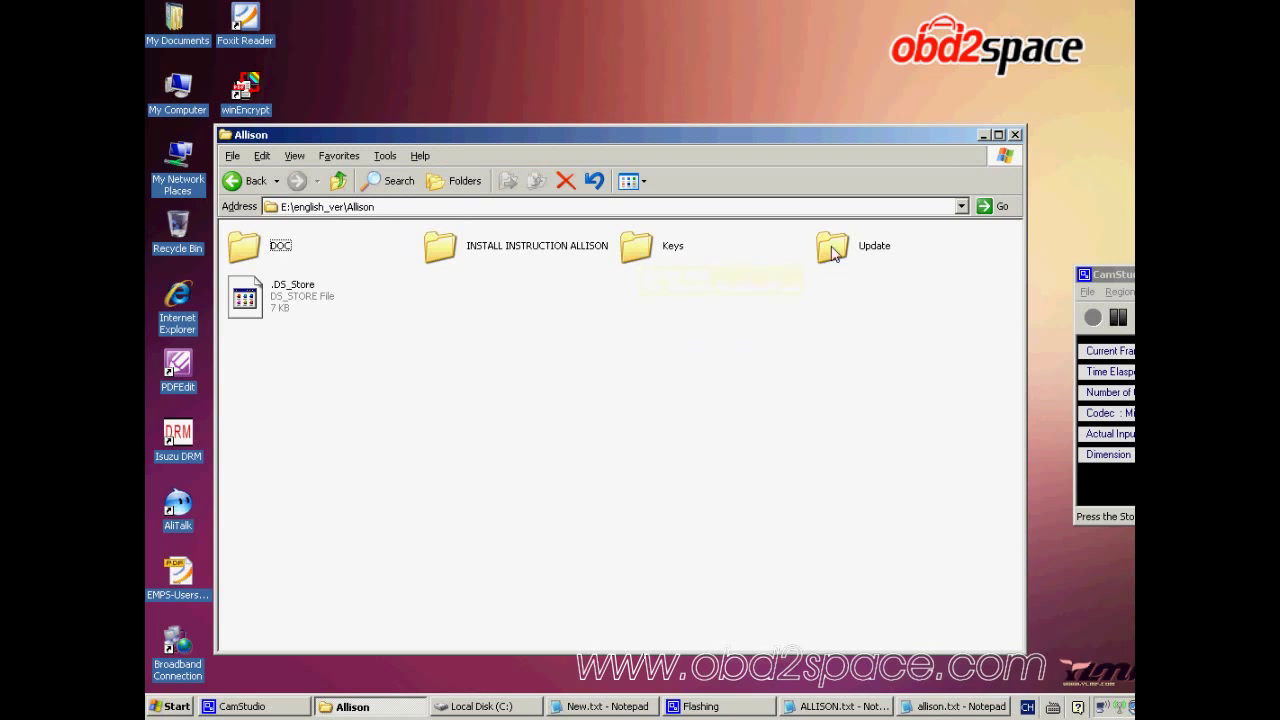
double_click(243, 250)
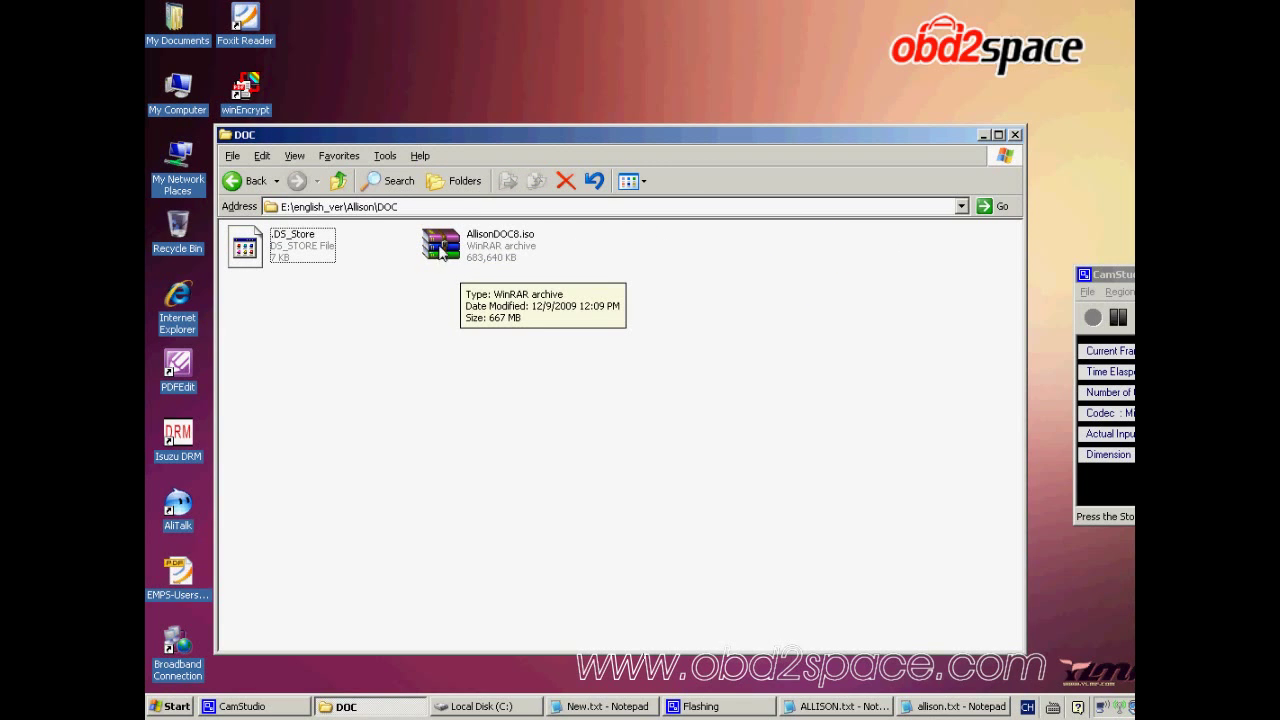
right_click(441, 252)
click(455, 250)
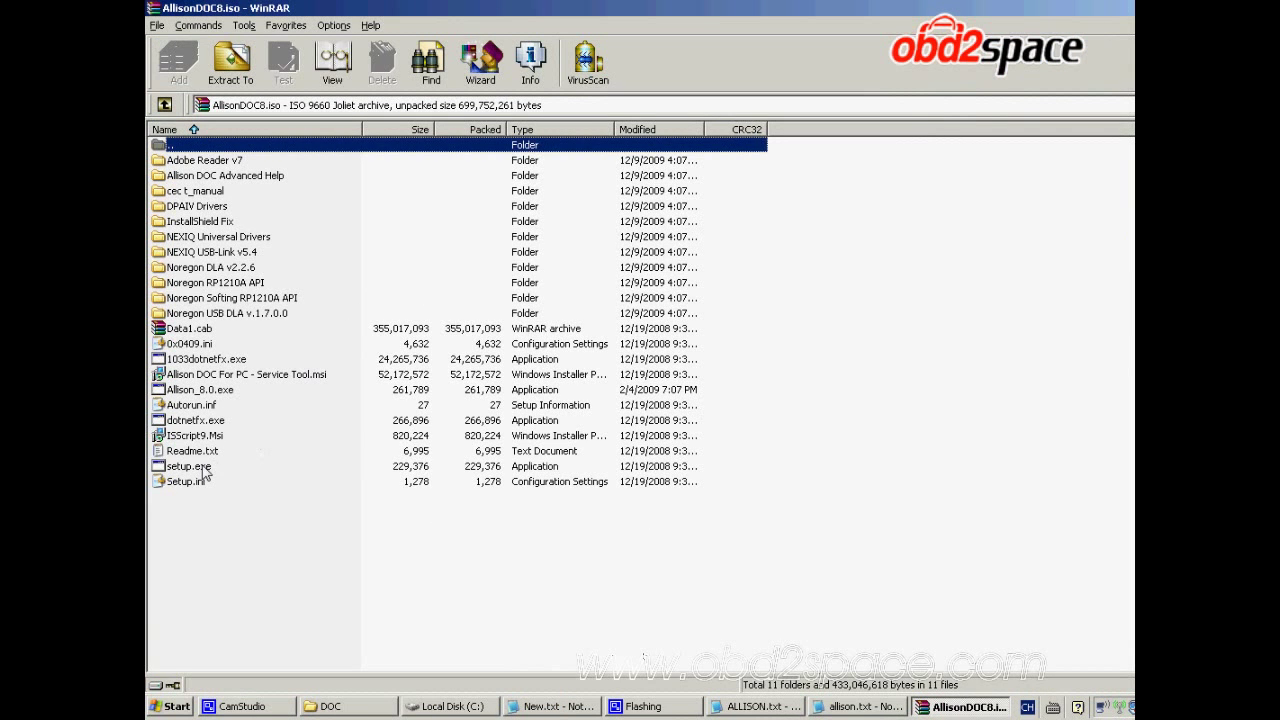
key(Escape)
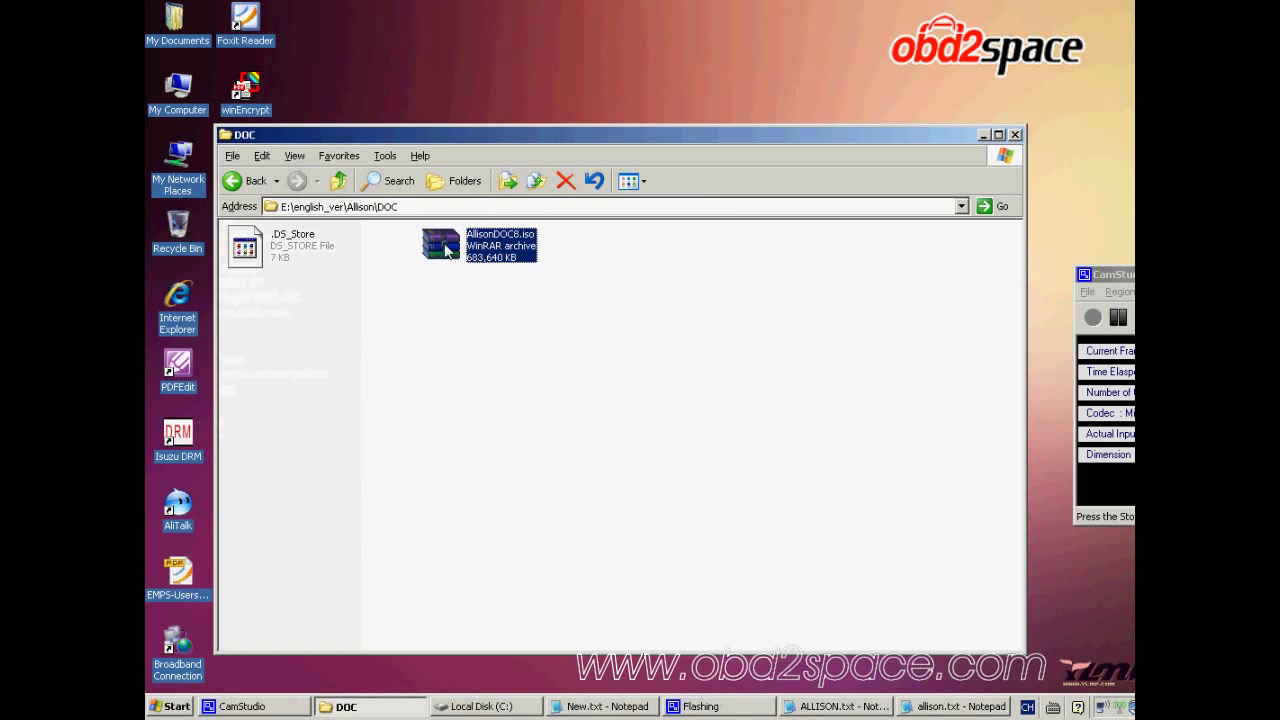
Extract the contents of AllisonDOC8.iso directly into the DOC folder
right_click(427, 252)
right_click(440, 232)
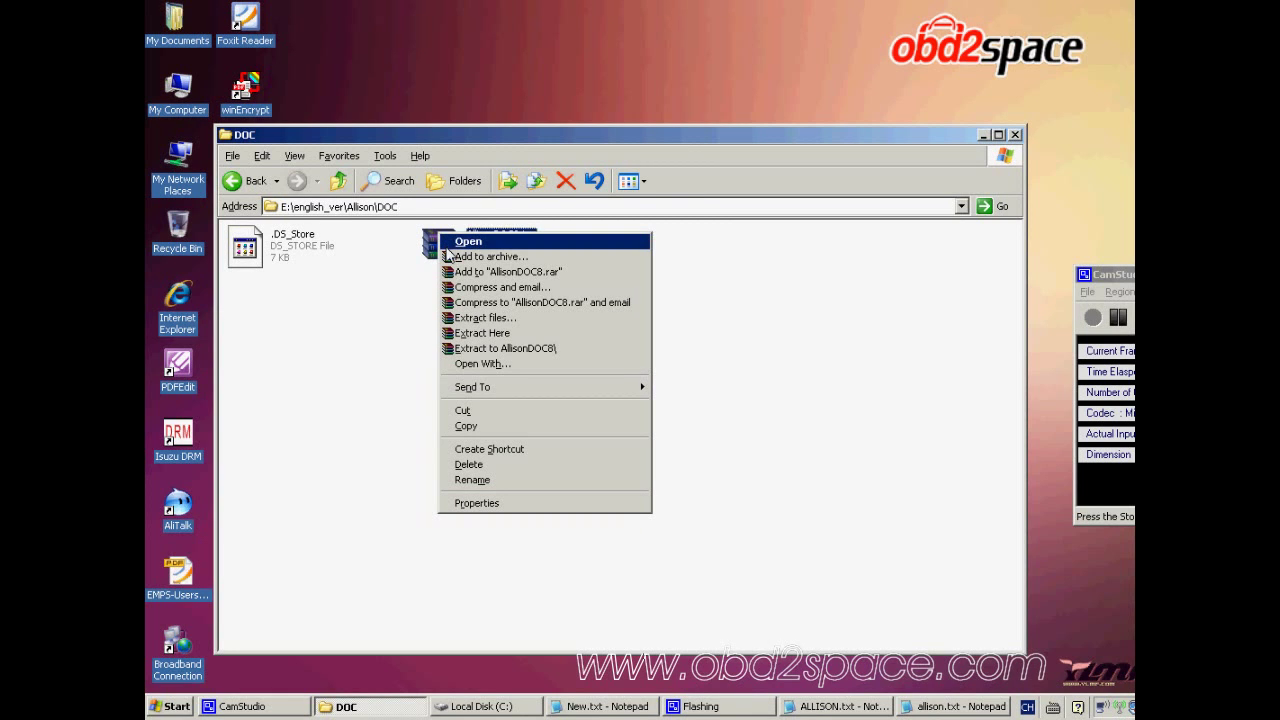
click(503, 340)
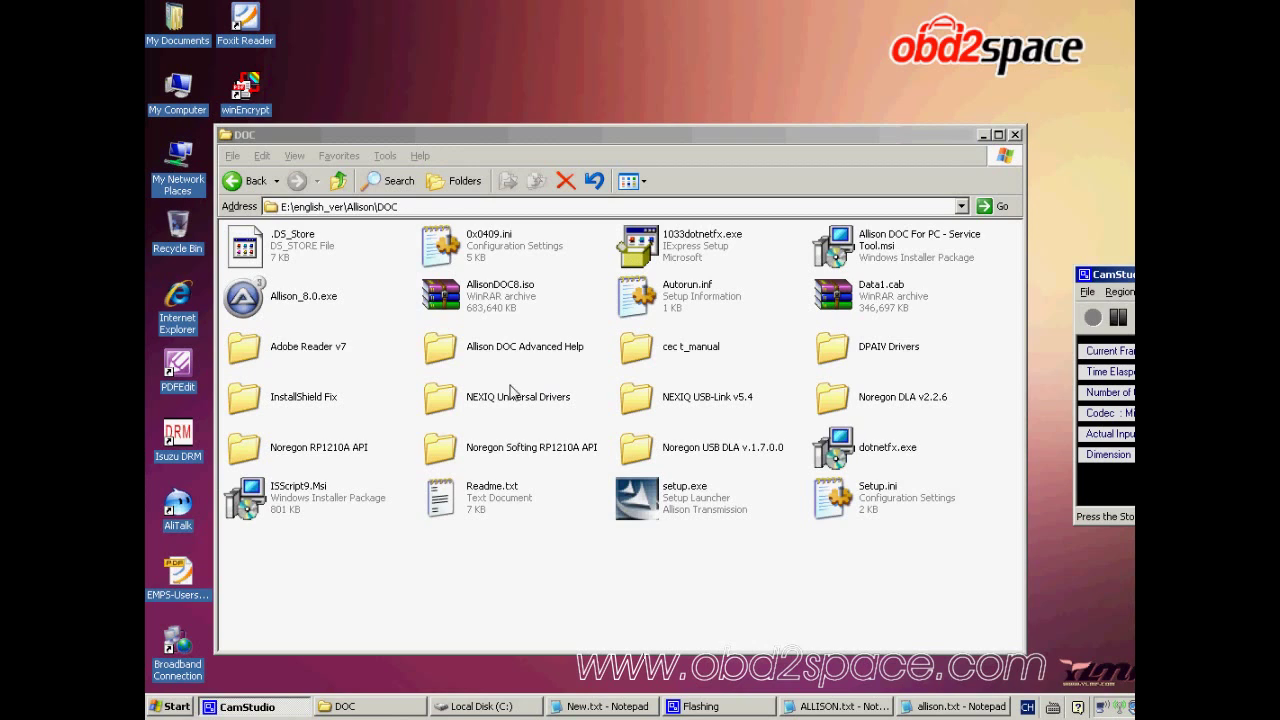
click(597, 332)
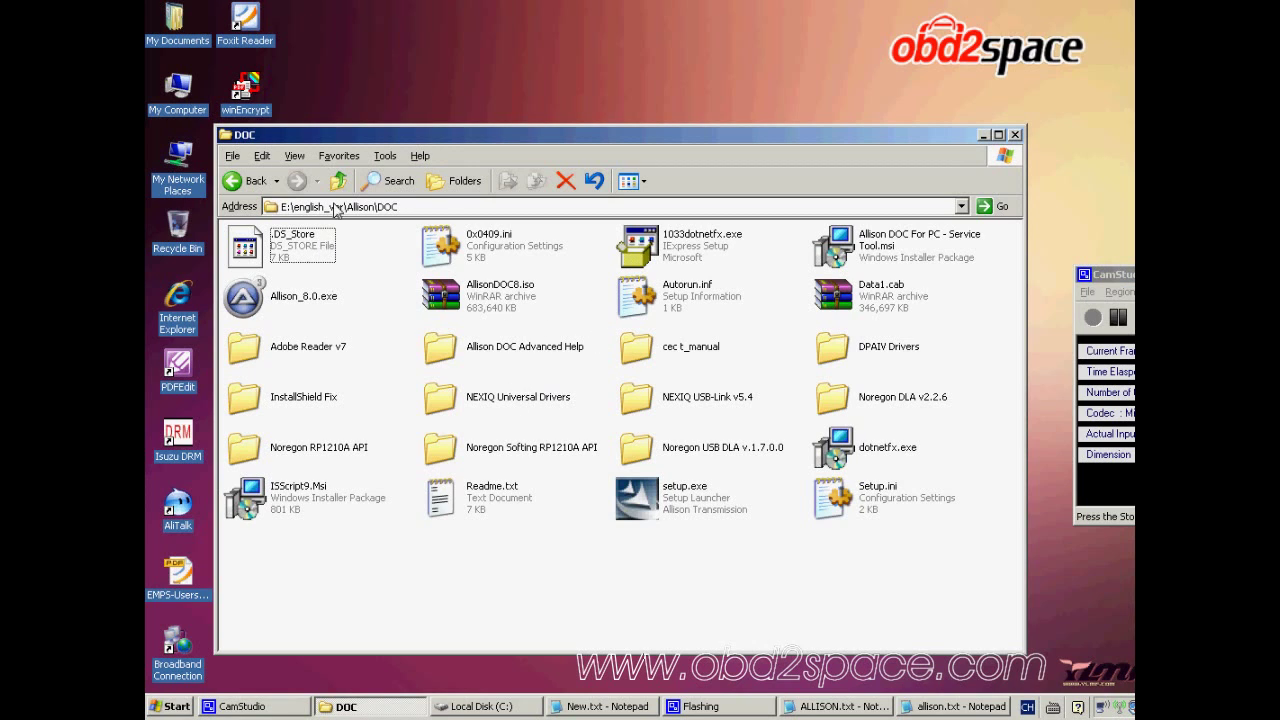
Run setup.exe from the extracted files in the DOC folder
click(645, 505)
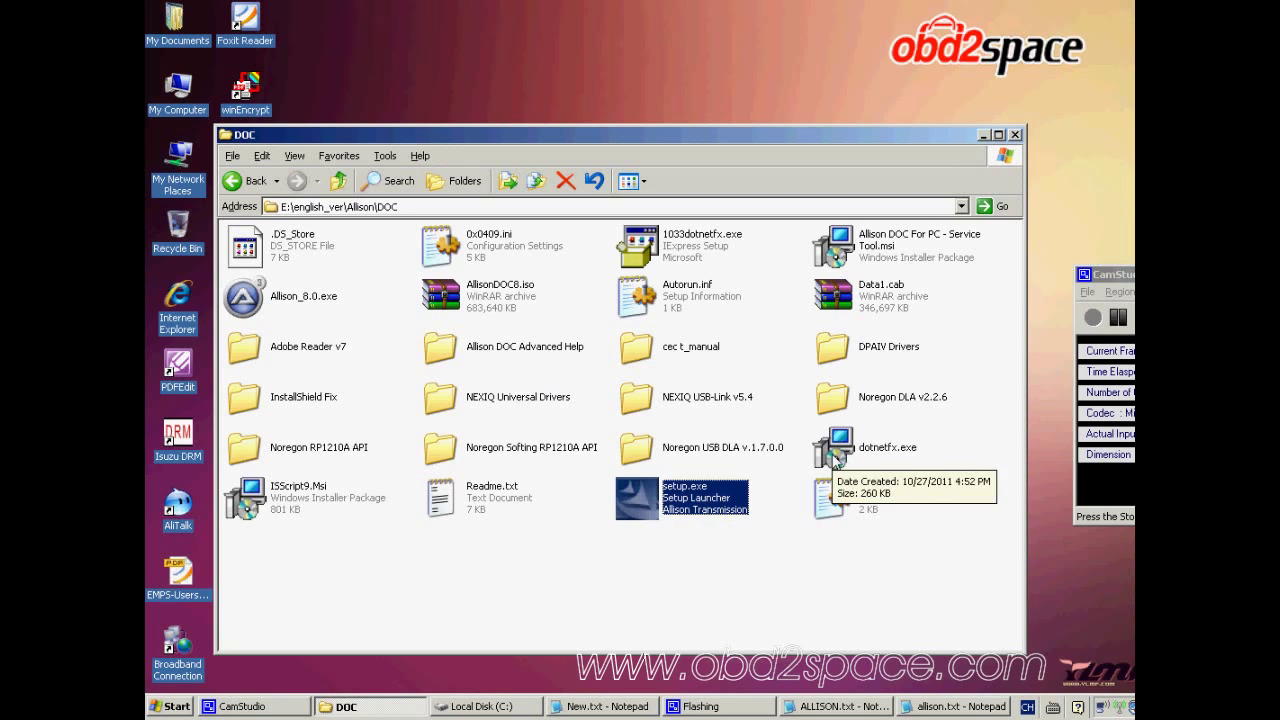
click(834, 458)
right_click(836, 448)
key(Escape)
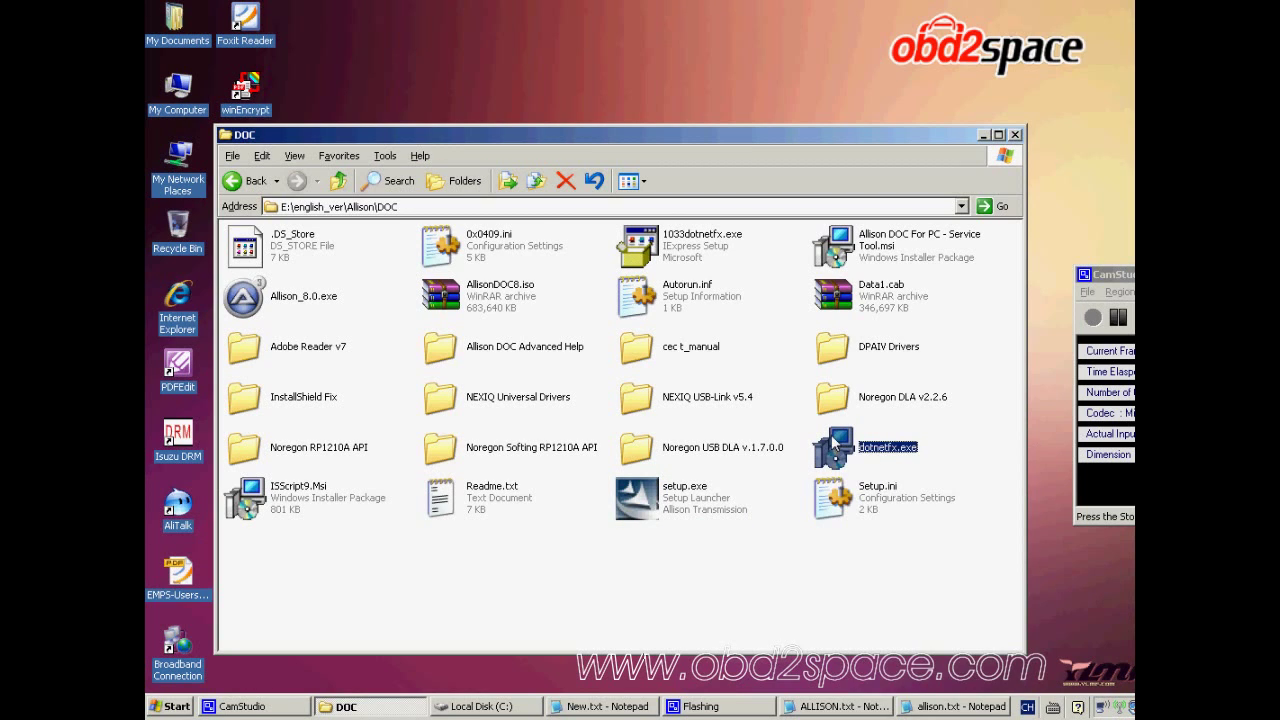
double_click(640, 500)
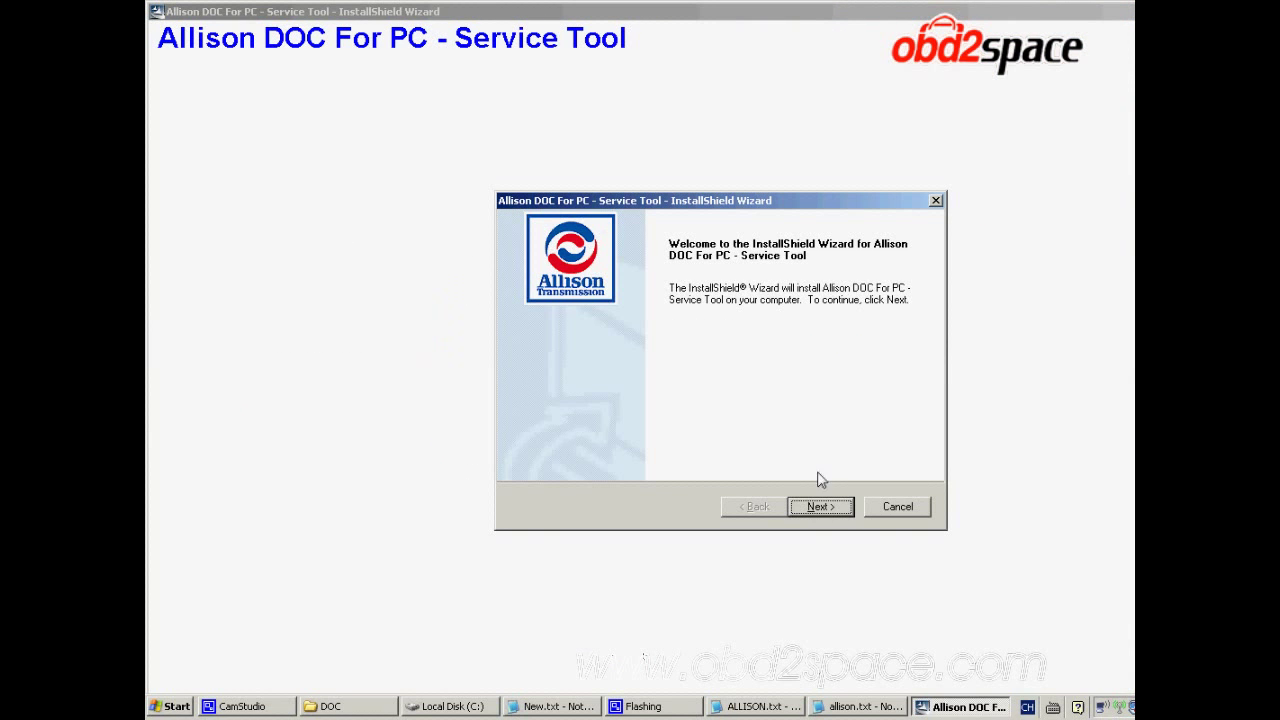
Advance through the installer with the default destination folder and choose to install the training video files to the local hard drive
click(819, 507)
click(819, 507)
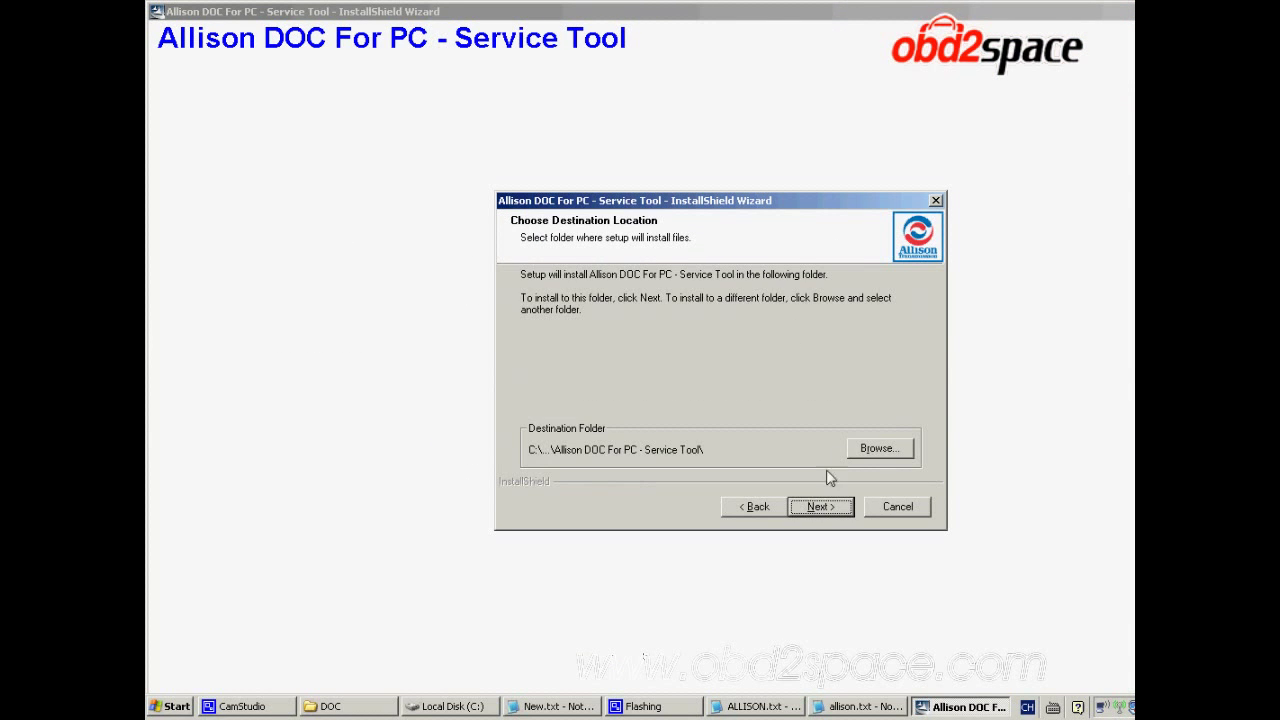
click(820, 507)
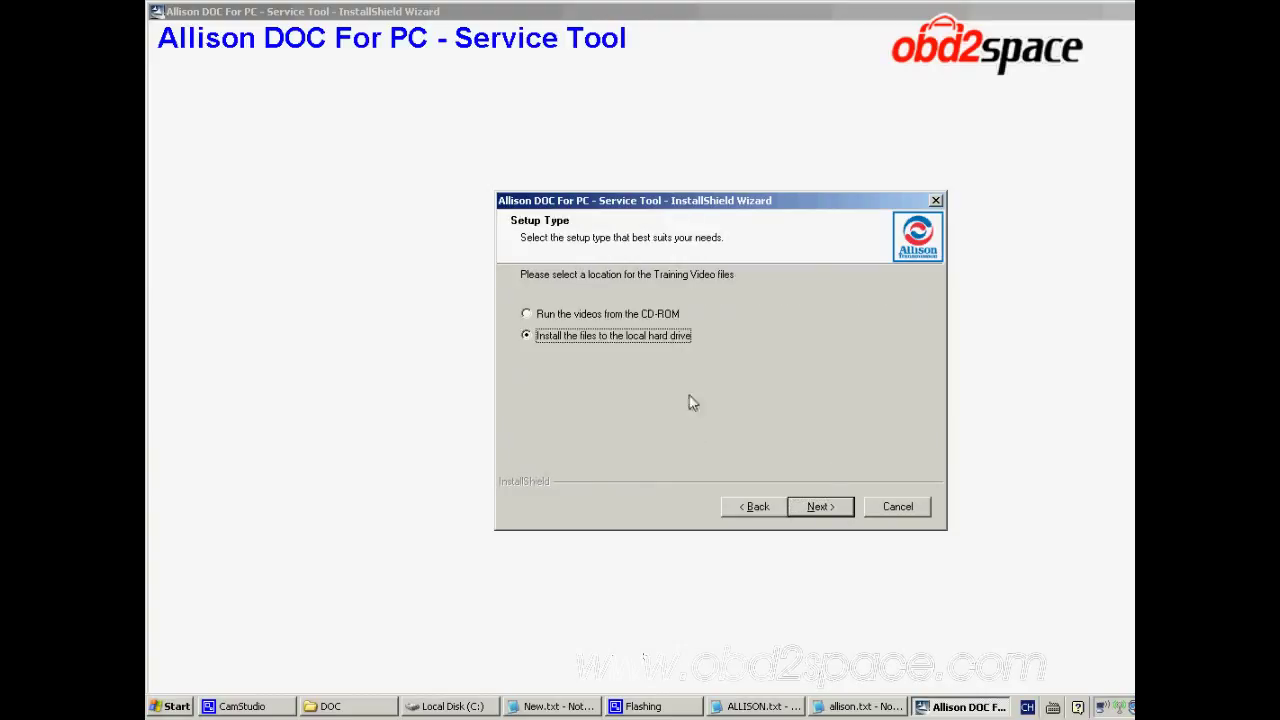
click(526, 314)
click(562, 339)
Add the lines "must choose hard driver," and "you can copy files to hard driver then setup it" to New.txt, and minimize it
click(735, 707)
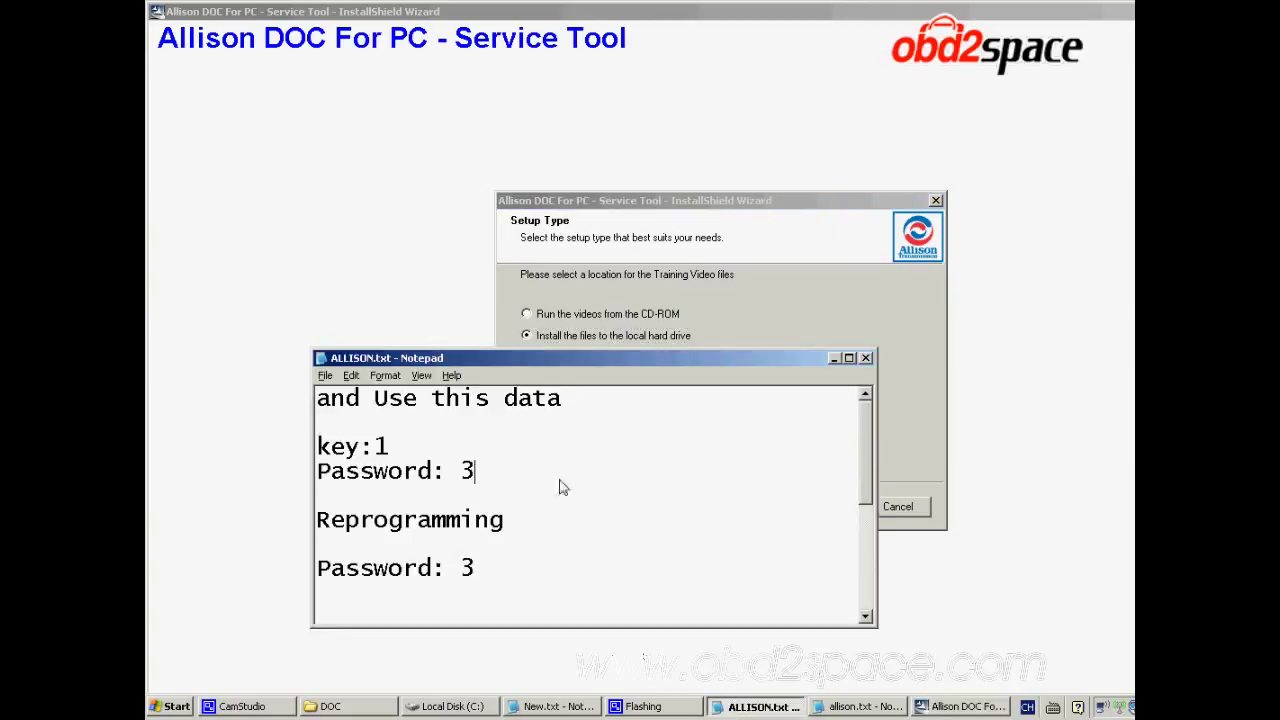
click(722, 706)
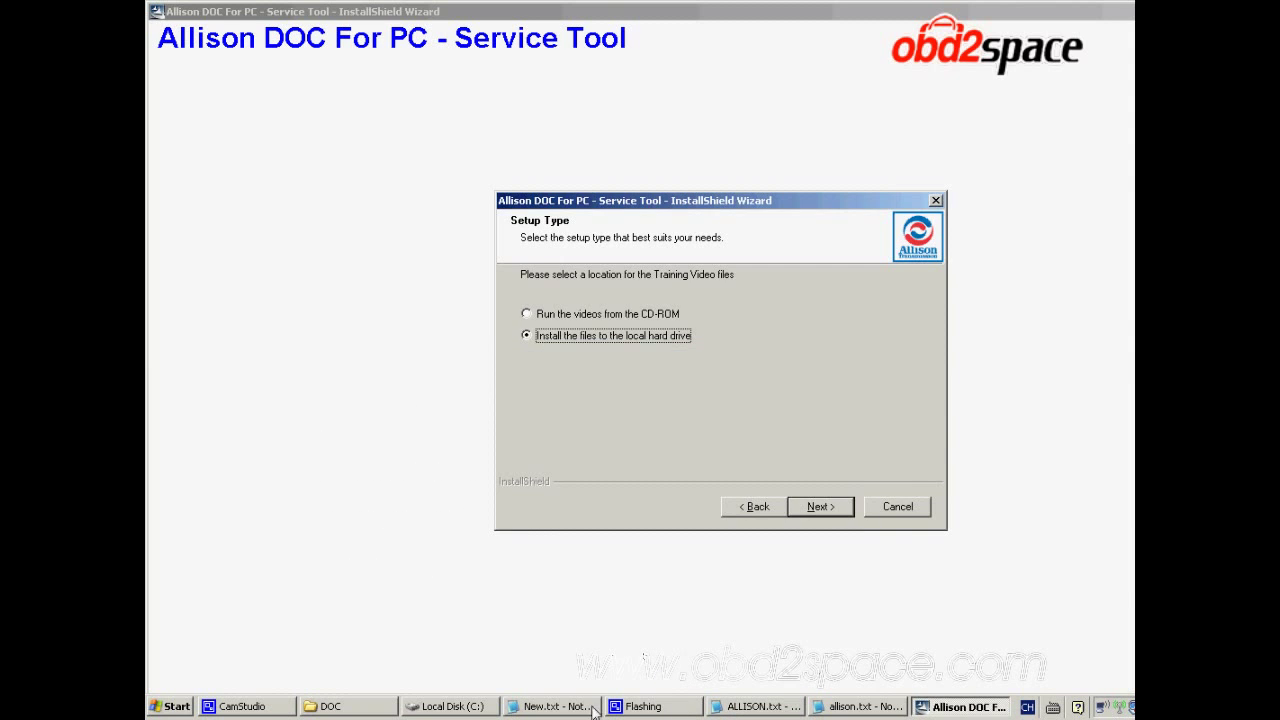
click(557, 707)
click(500, 506)
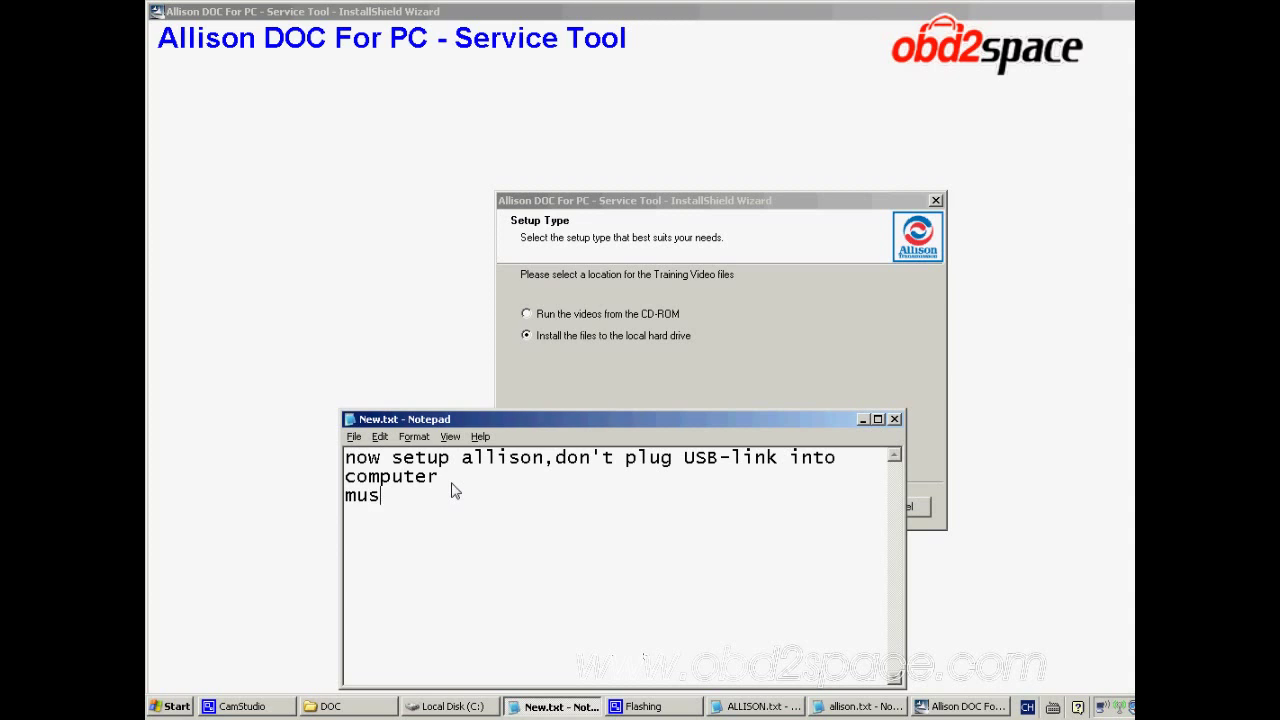
text(must choose hard d)
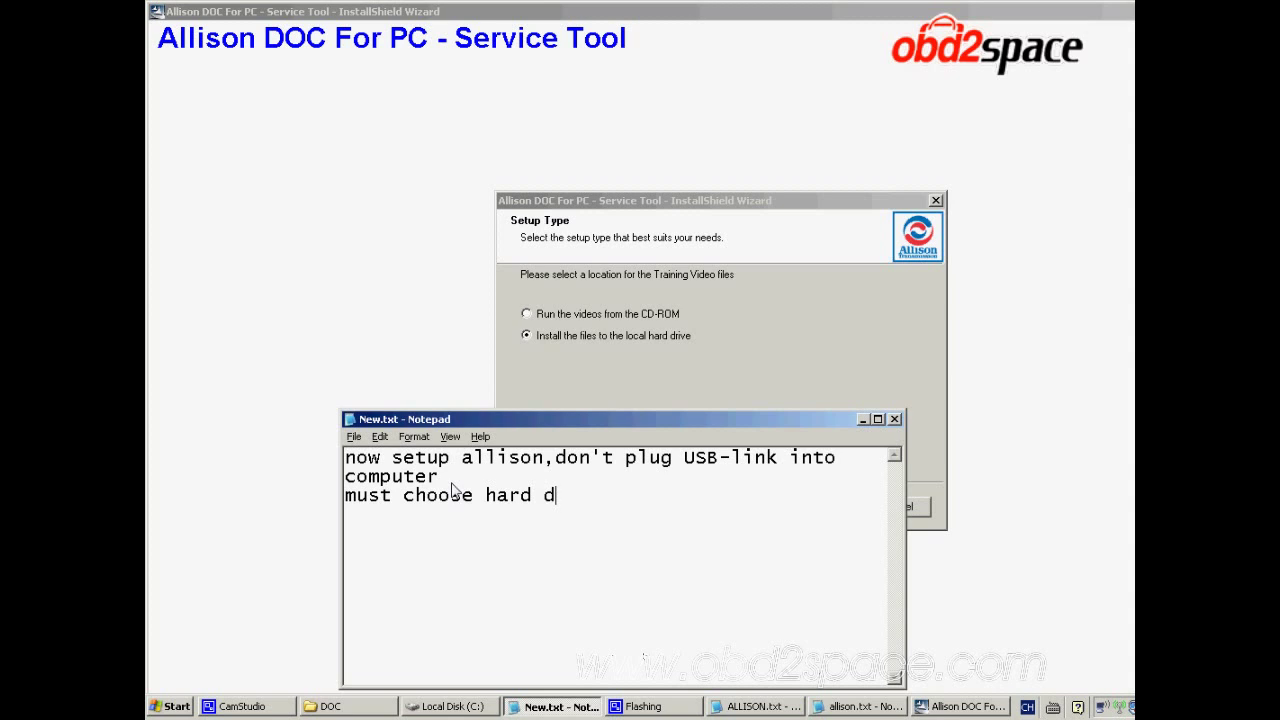
text(river, )
text(you can c)
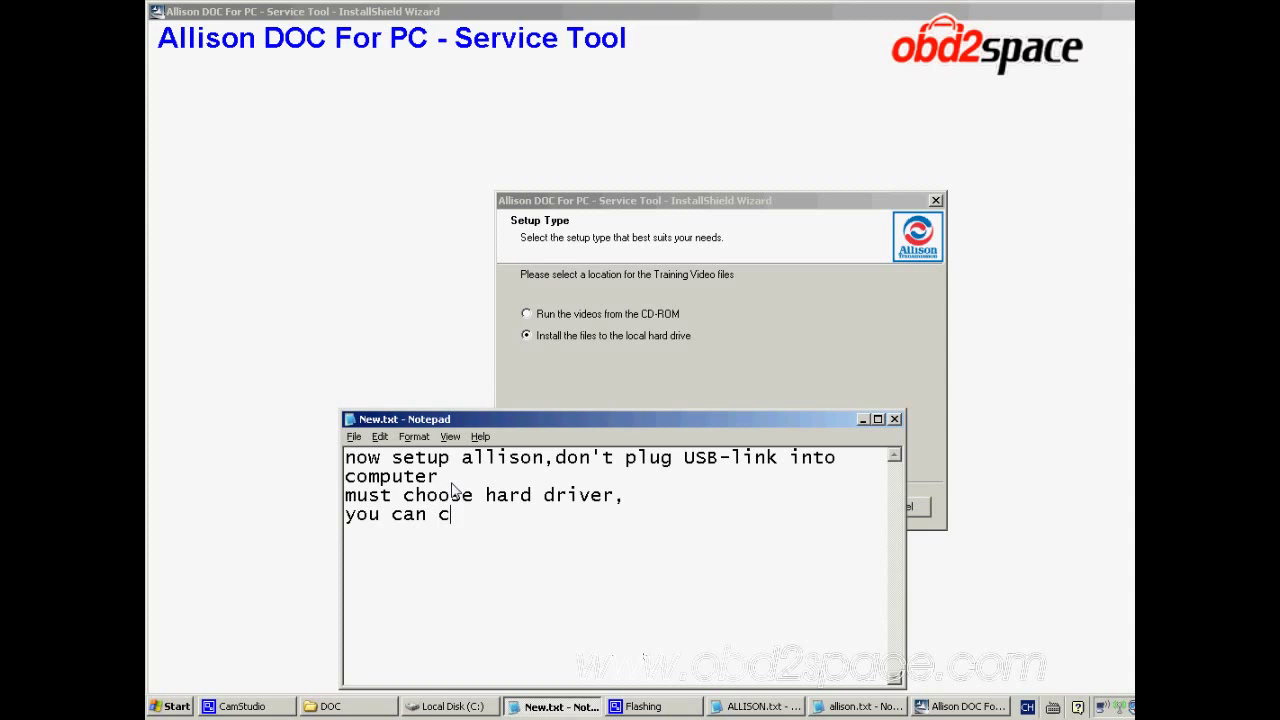
text(opy files to hard dr)
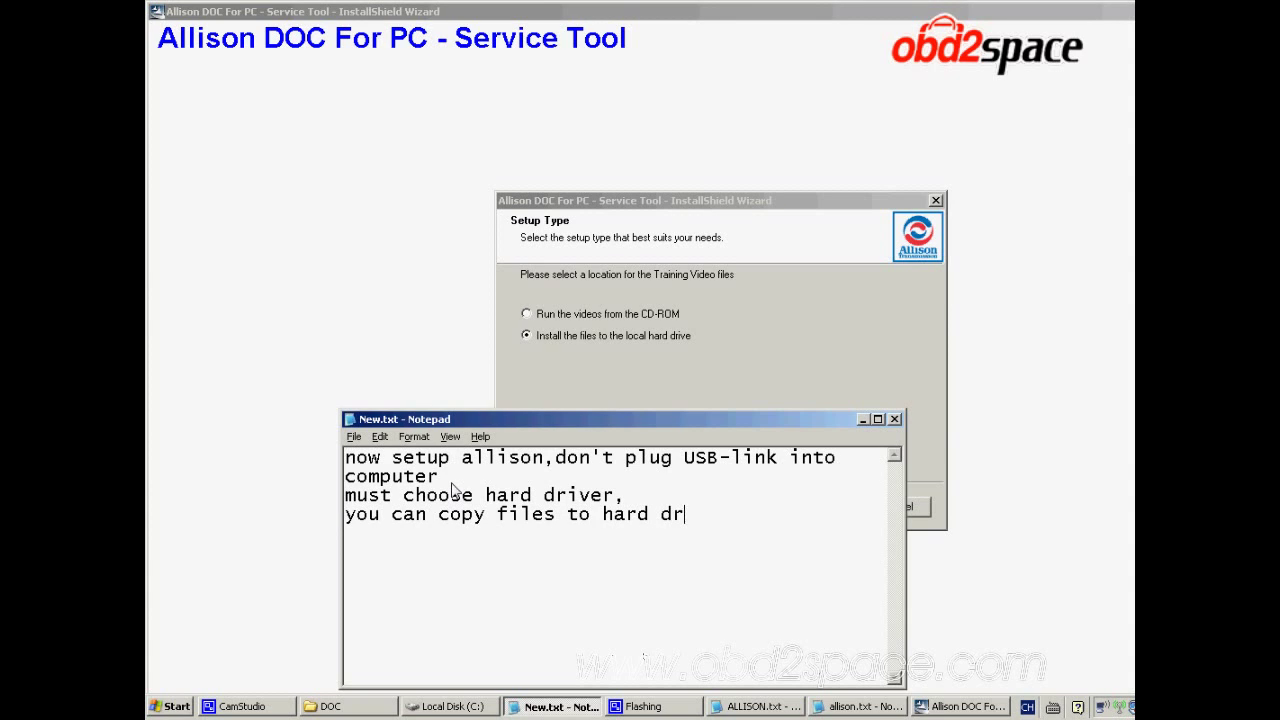
text(iver then setup it)
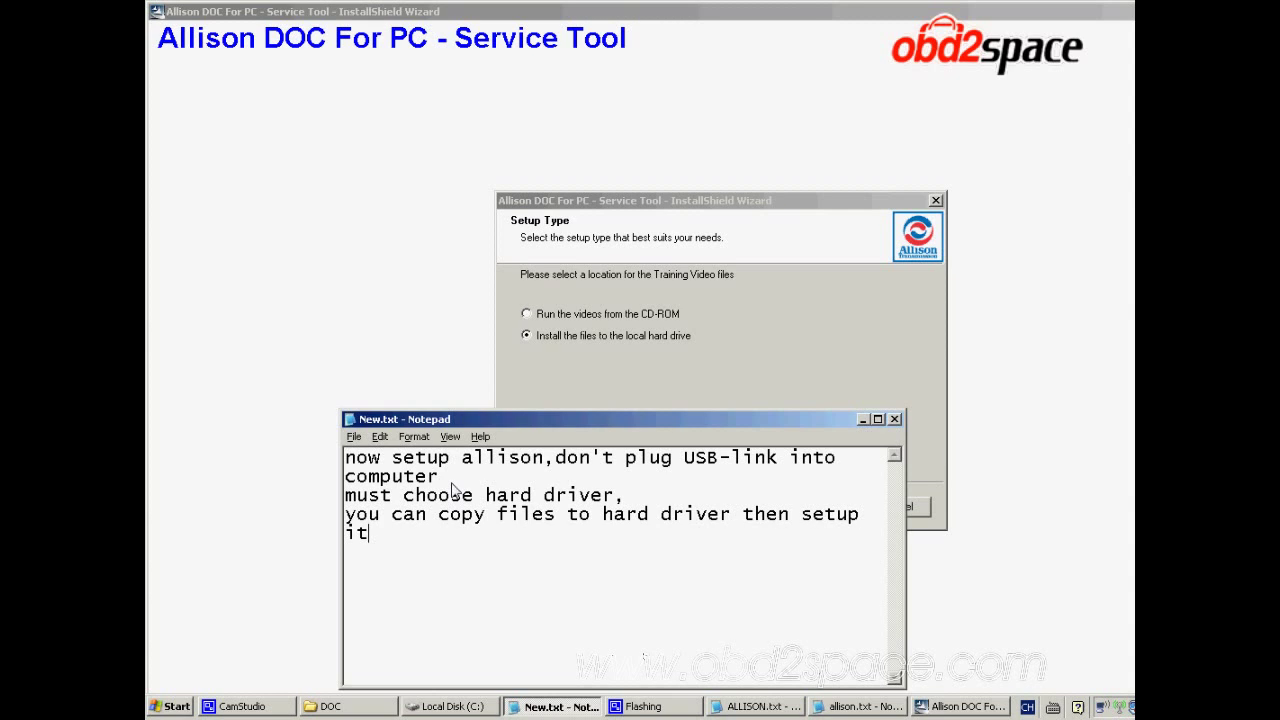
click(862, 419)
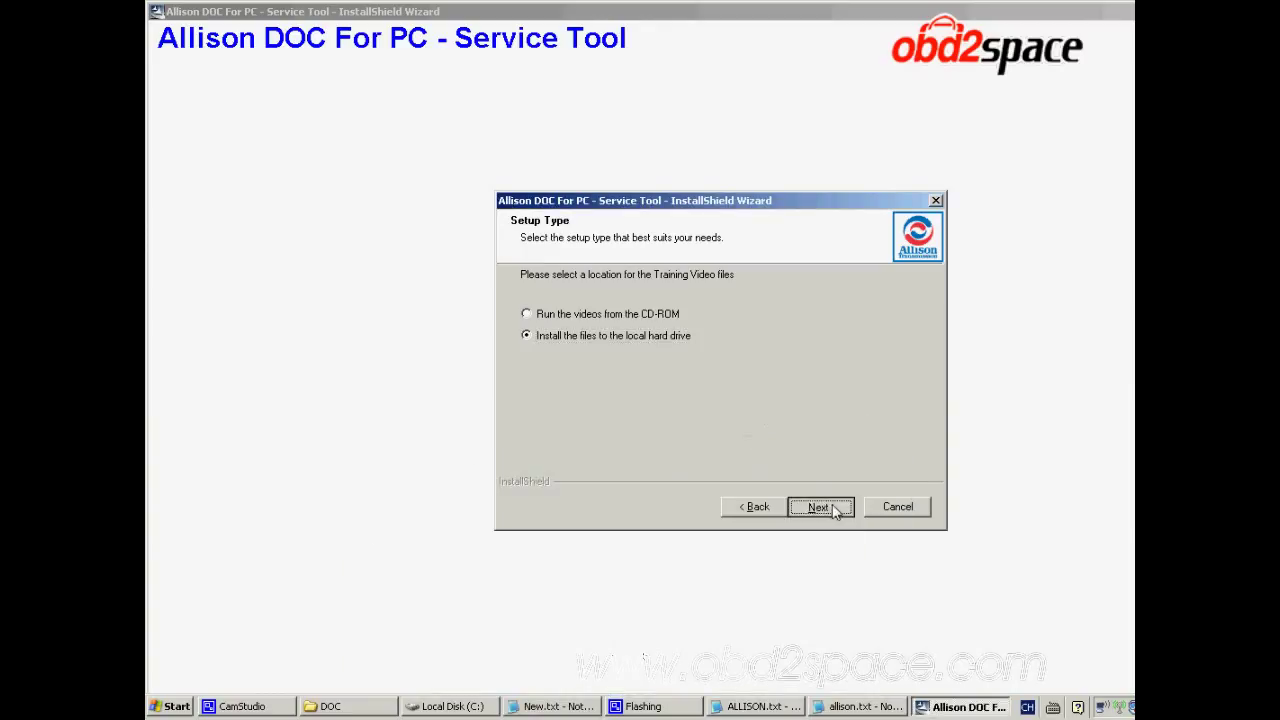
Confirm the local hard drive option for the training videos and continue to the language selection
click(590, 319)
click(520, 341)
click(818, 508)
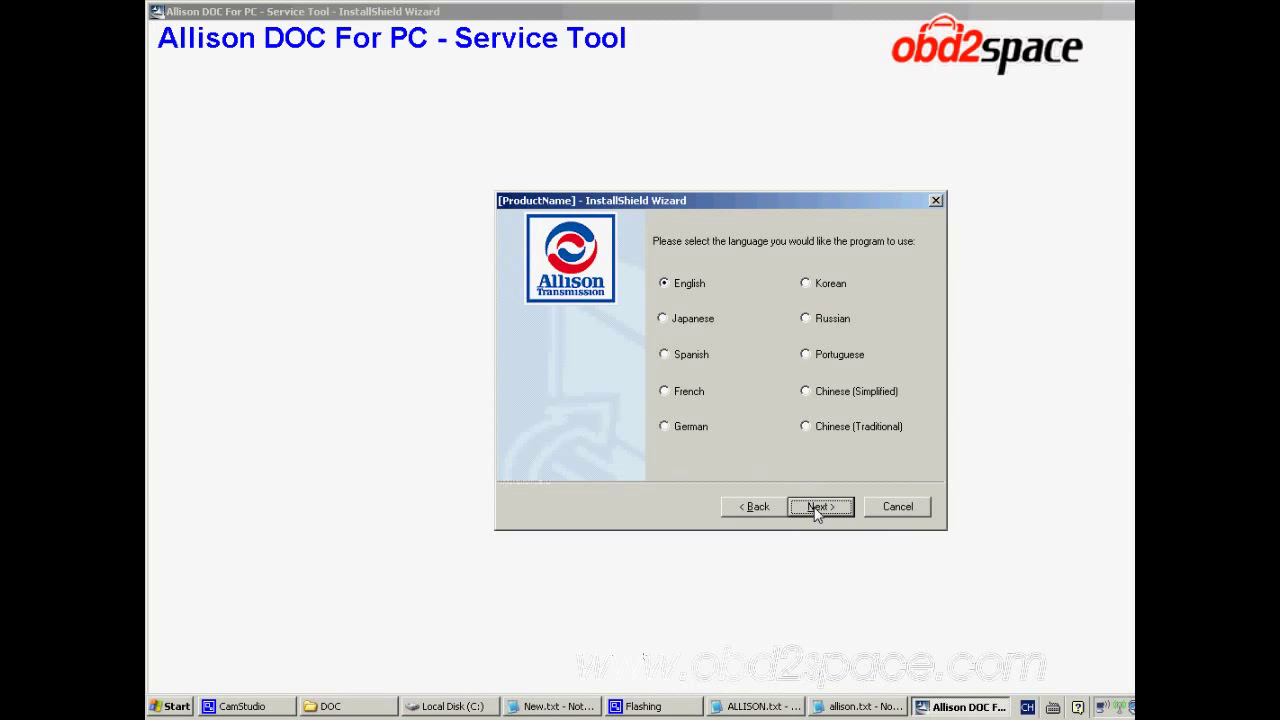
Keep English as the program language and start copying the files with the reviewed installation settings
click(821, 510)
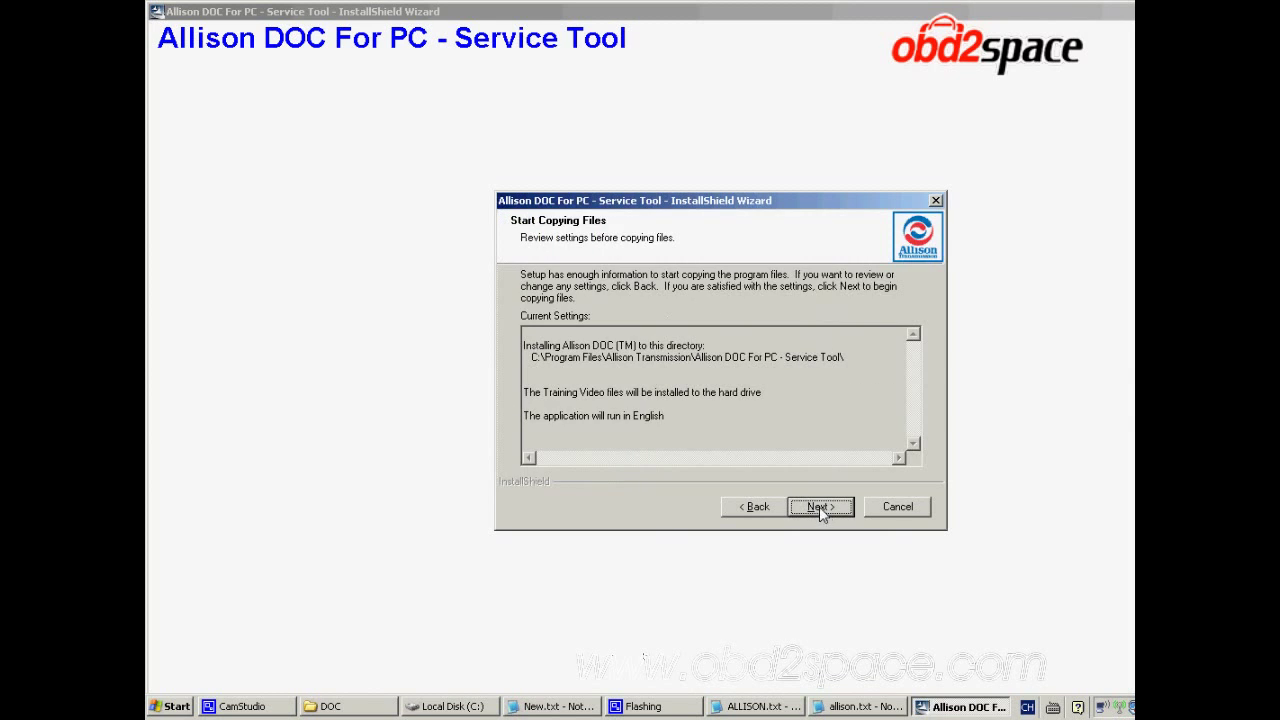
click(820, 508)
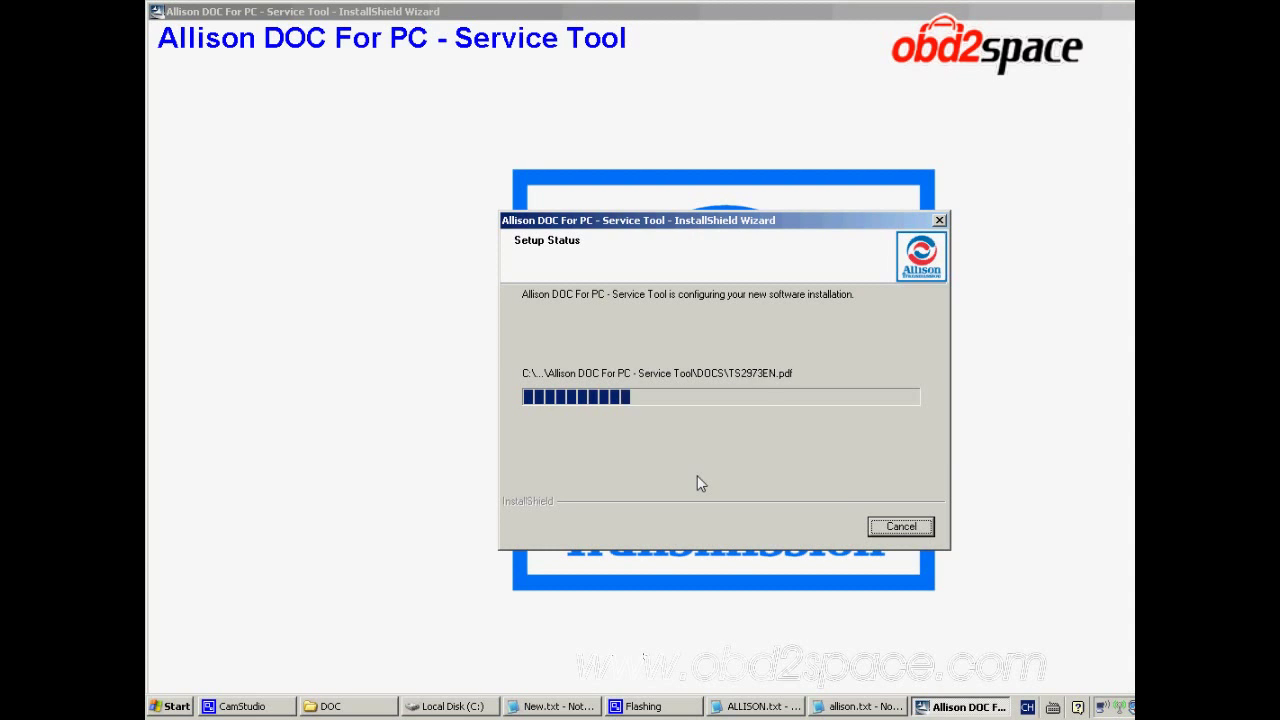
click(665, 706)
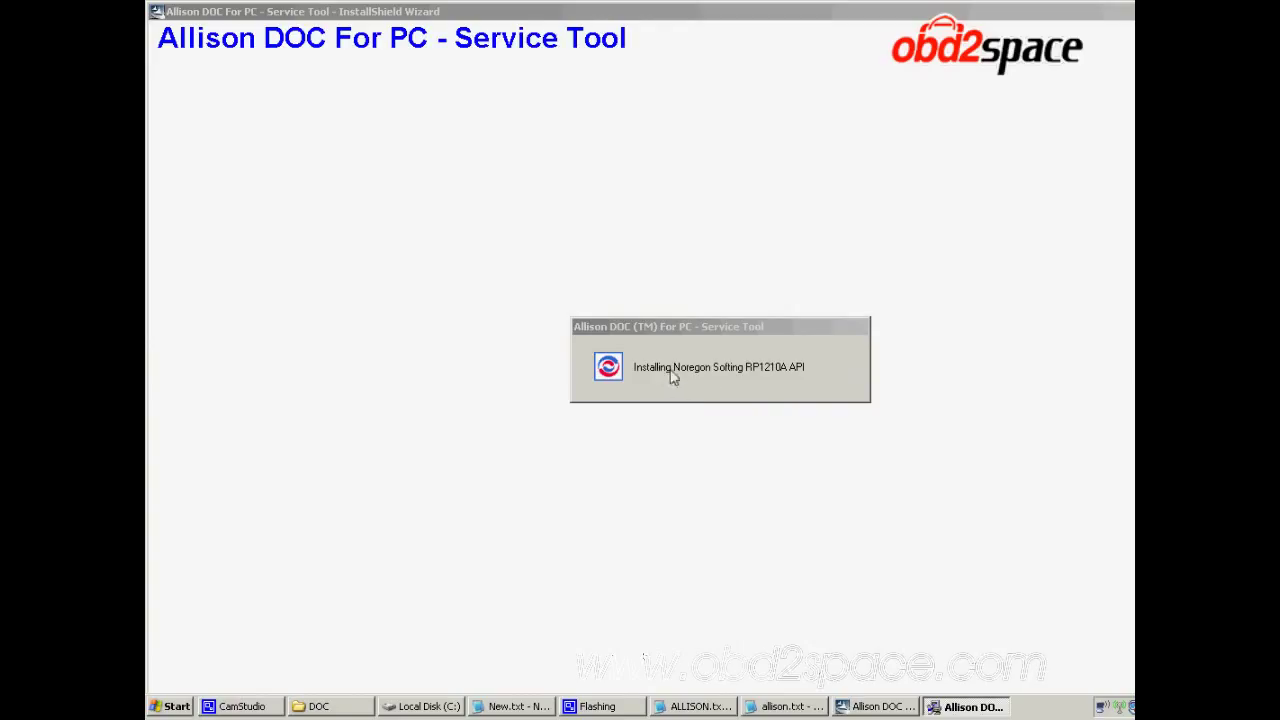
click(730, 334)
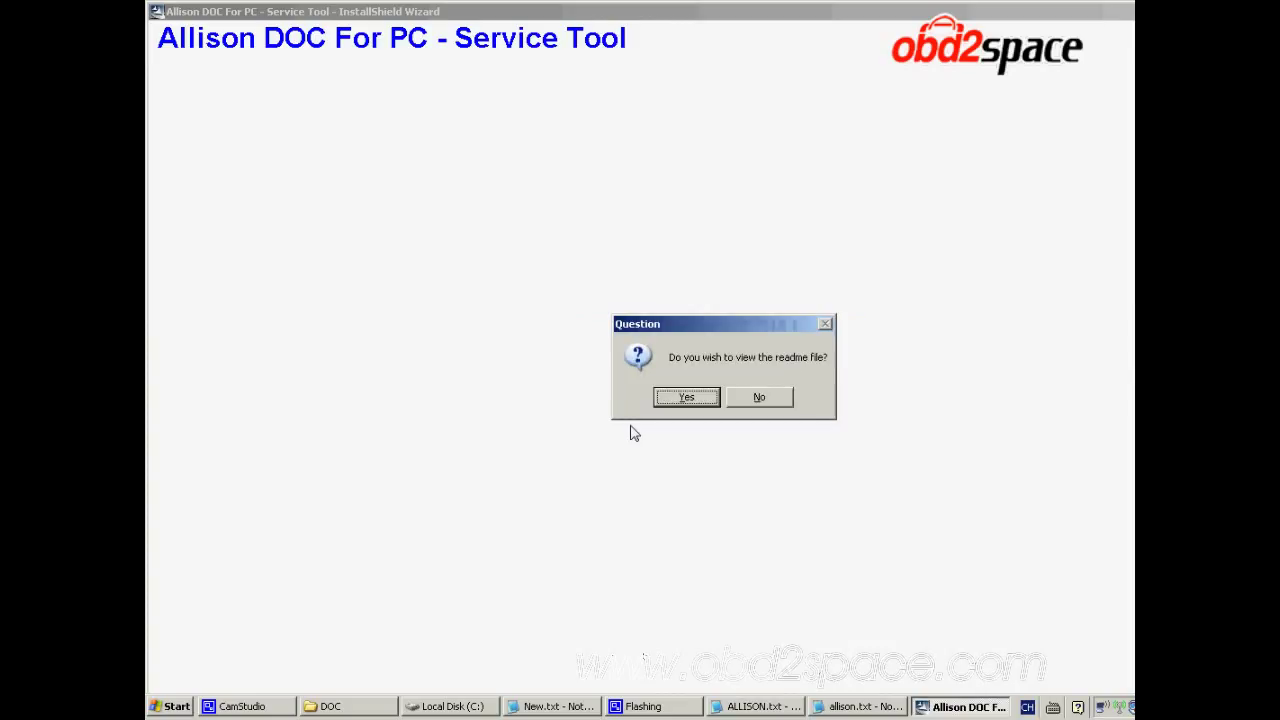
Decline to view the readme file, choose to restart the computer later, and finish the installer
click(757, 398)
click(680, 372)
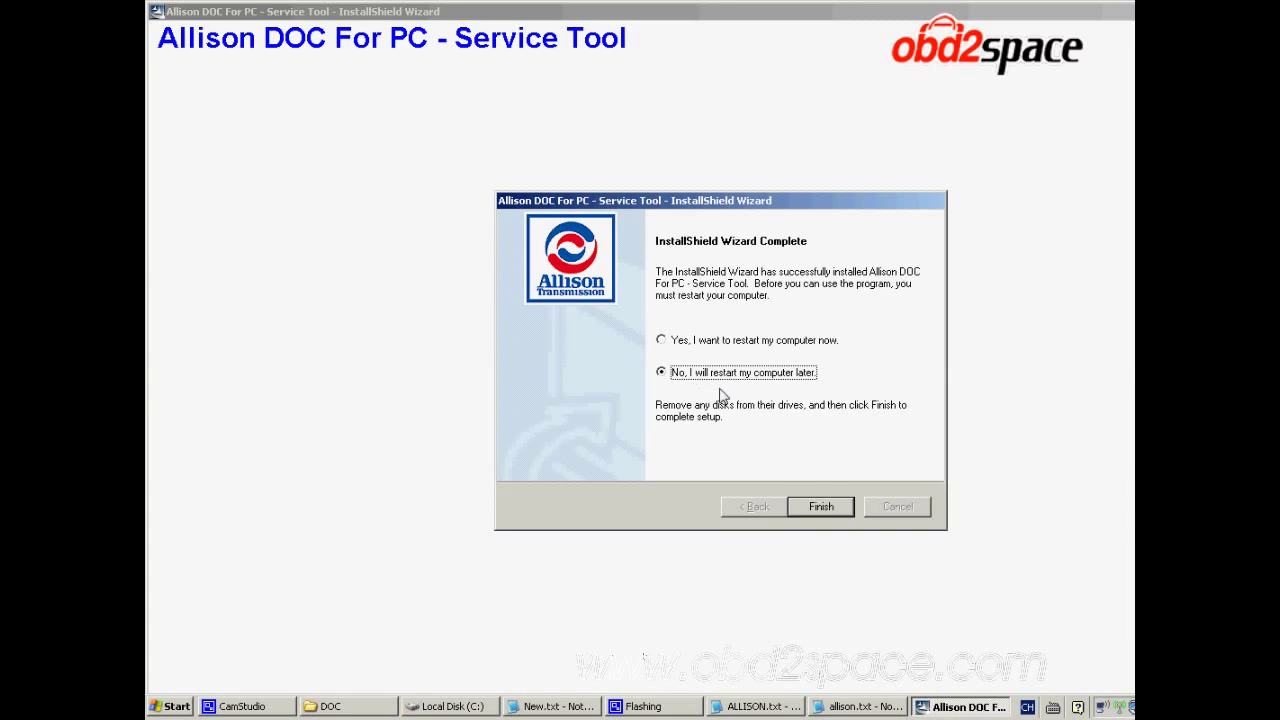
click(828, 509)
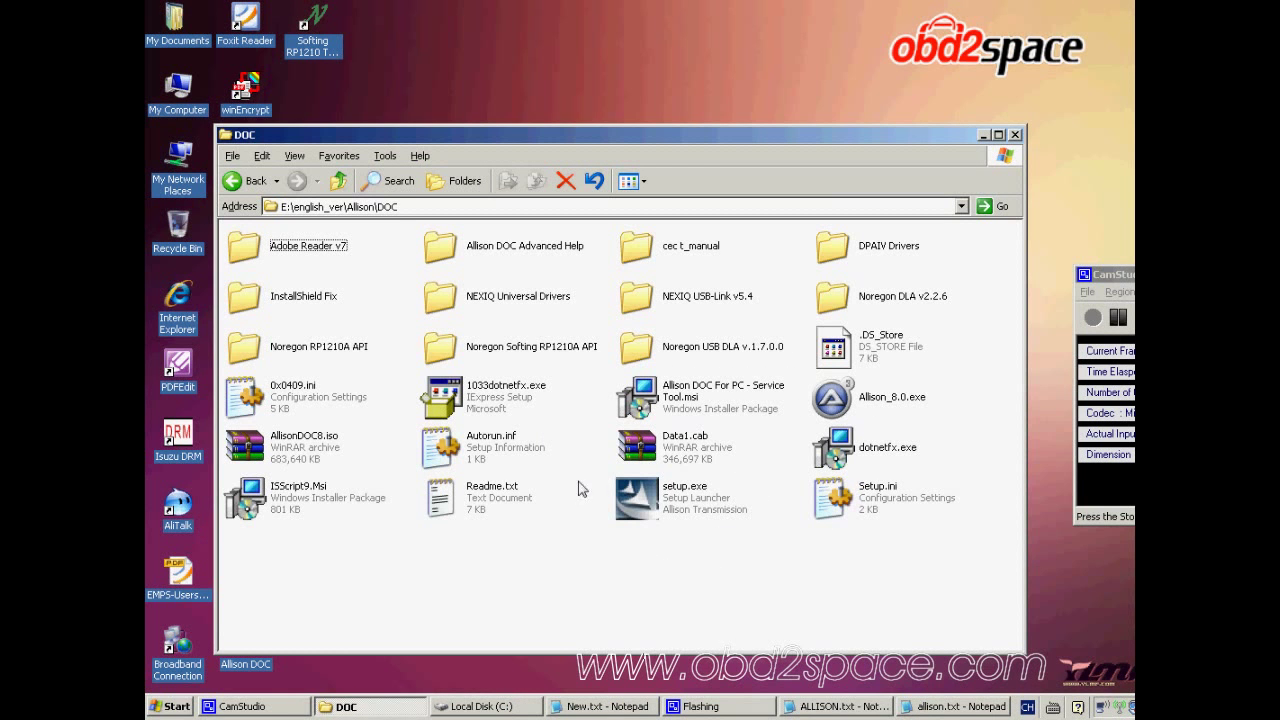
Go up to the parent Allison folder, minimize its window, and launch Allison DOC from the desktop
click(339, 186)
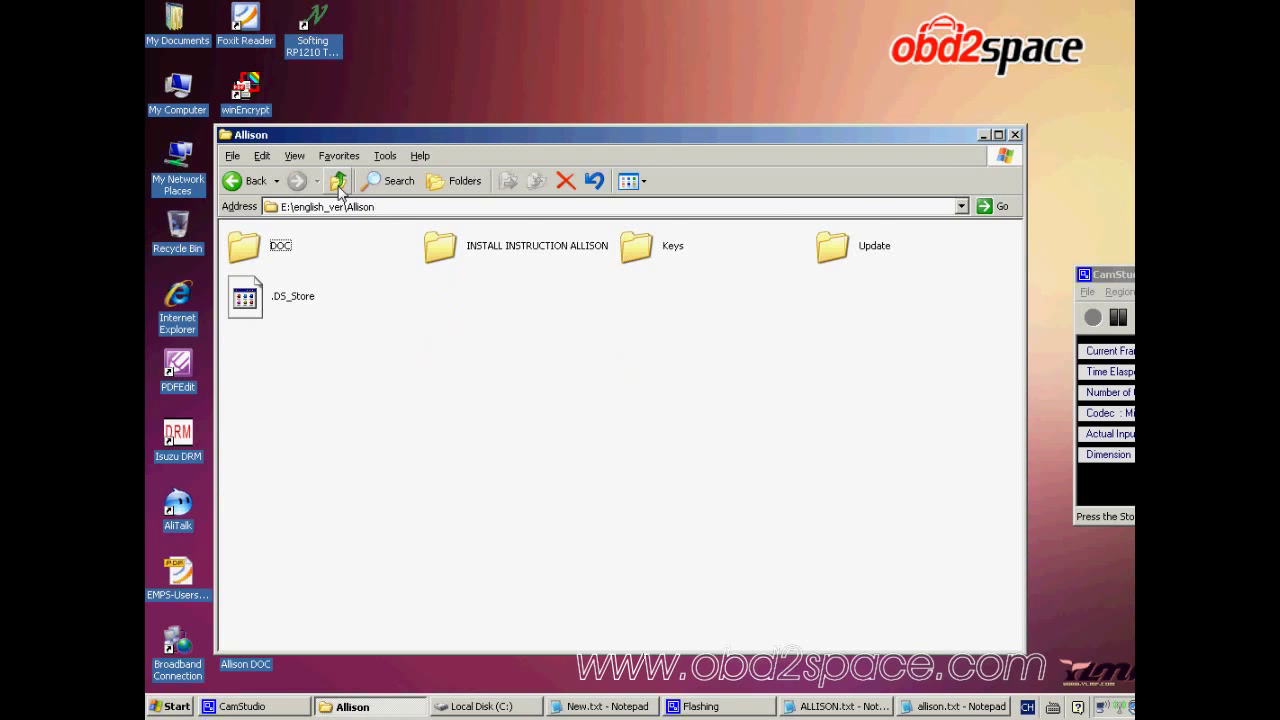
click(983, 136)
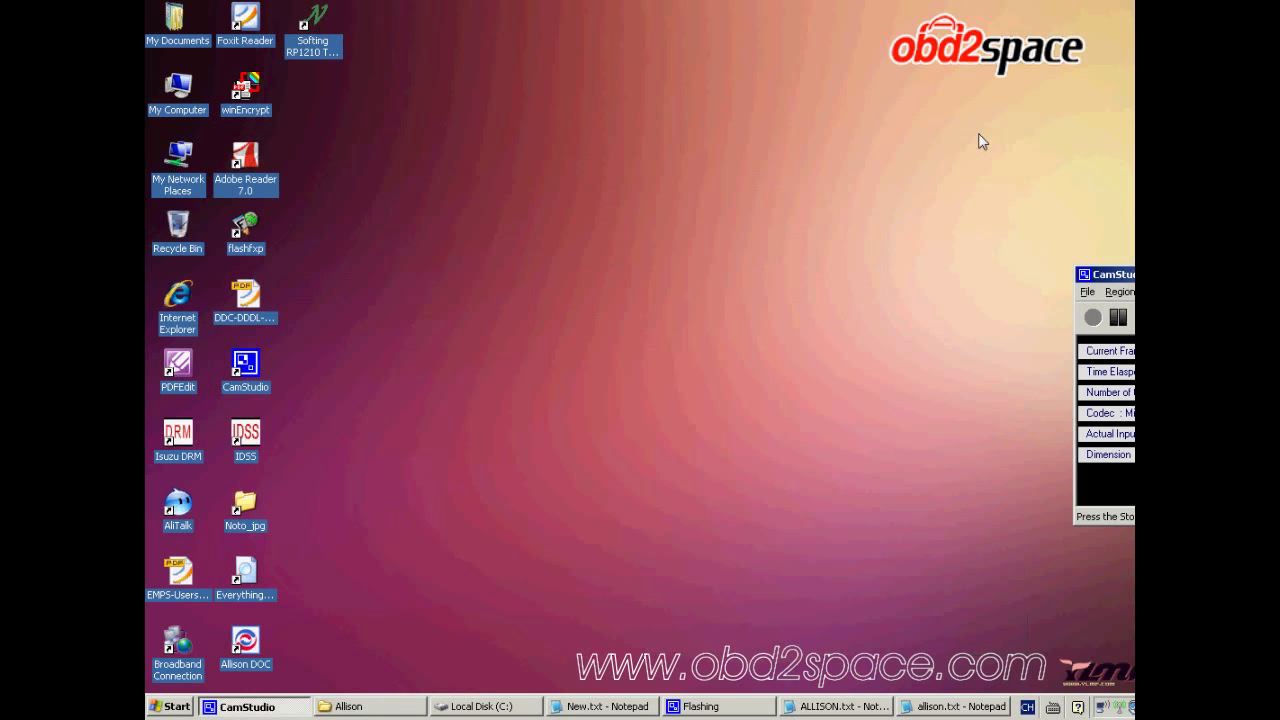
click(528, 350)
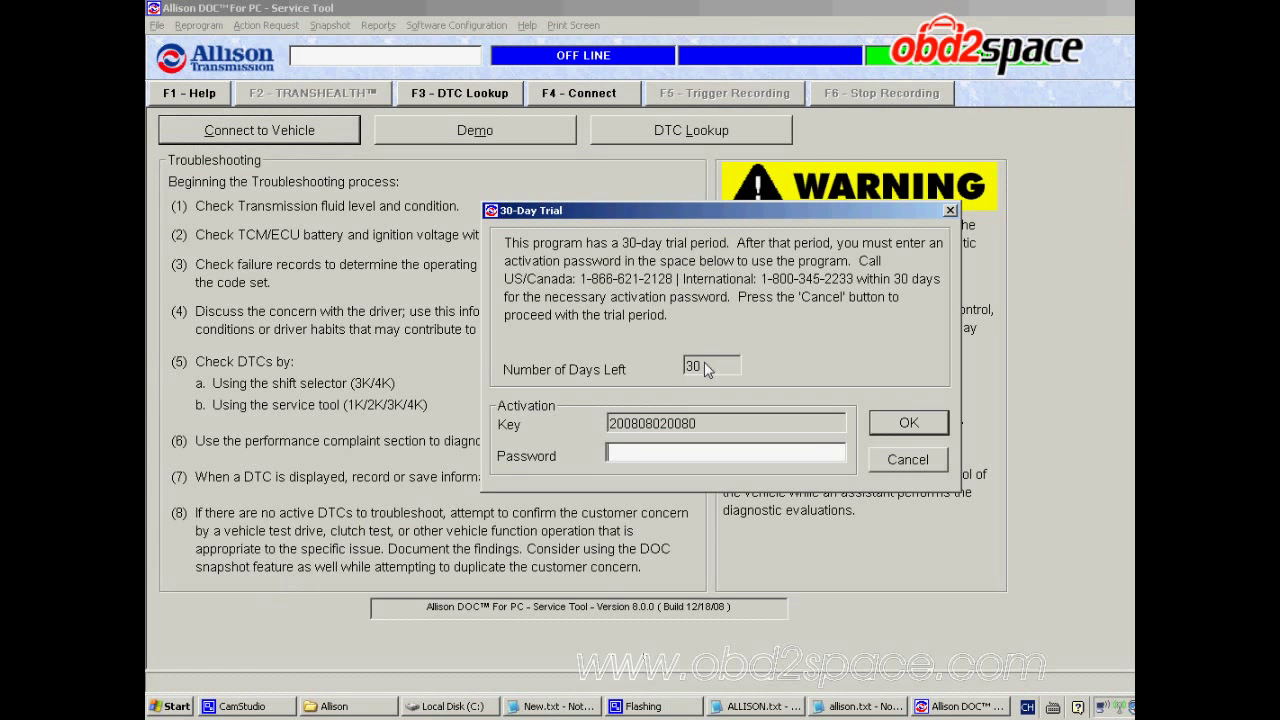
Inspect the activation key in the 30-Day Trial dialog and proceed with the trial without entering a password
double_click(684, 424)
click(684, 424)
double_click(684, 424)
click(684, 424)
double_click(684, 424)
click(690, 428)
click(900, 466)
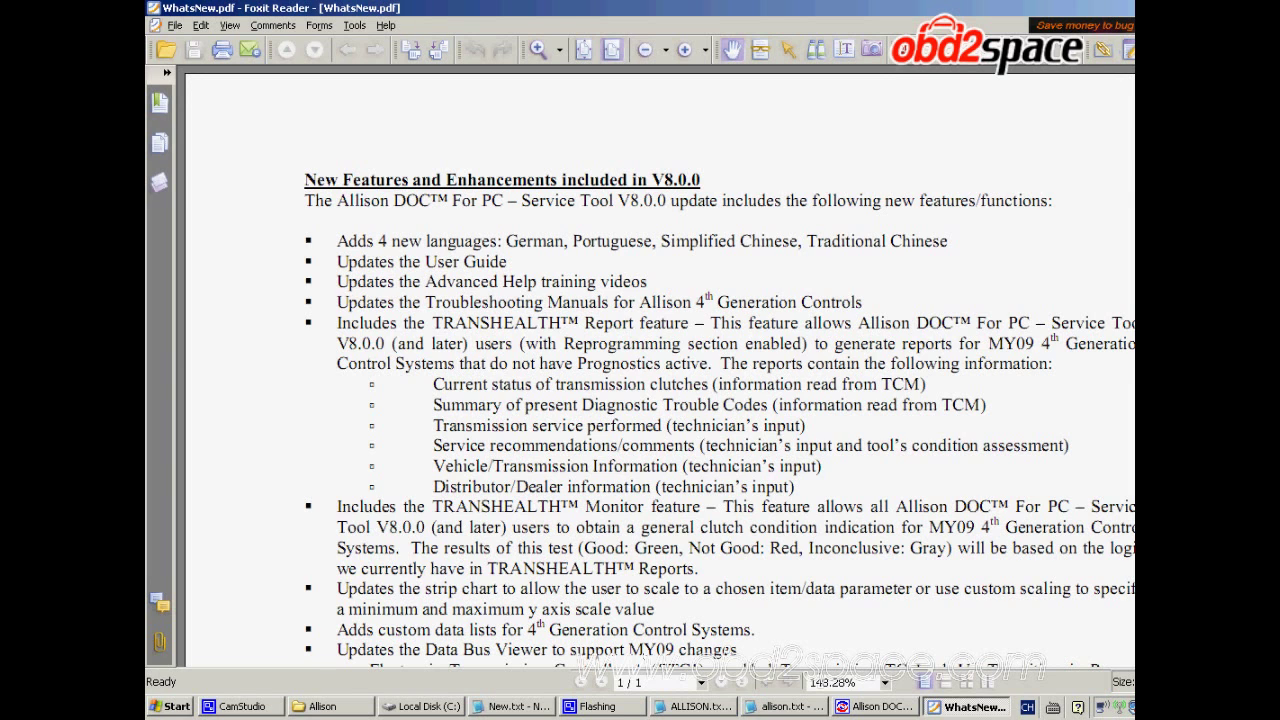
Close WhatsNew.pdf and exit Allison DOC
key(alt+F4)
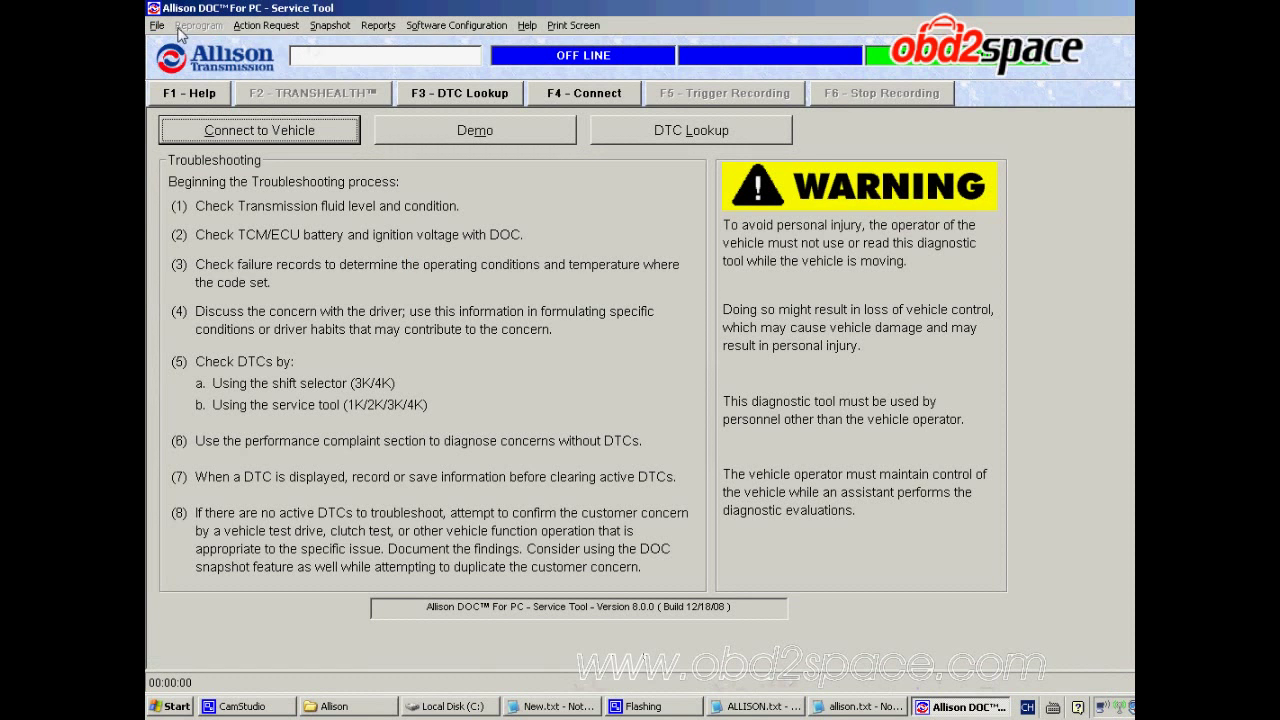
click(160, 26)
click(174, 82)
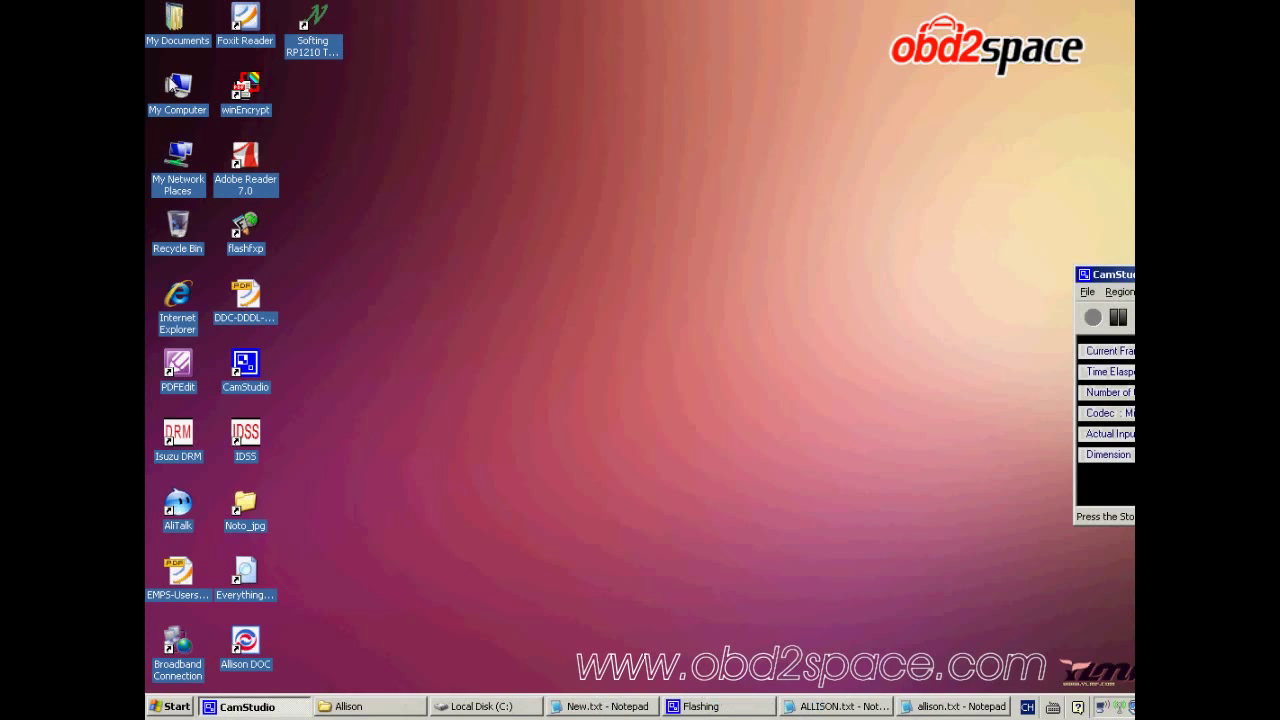
Open the Keys folder inside E:\english_ver\Allison, open allison.txt from it, and return to the folder window
click(319, 645)
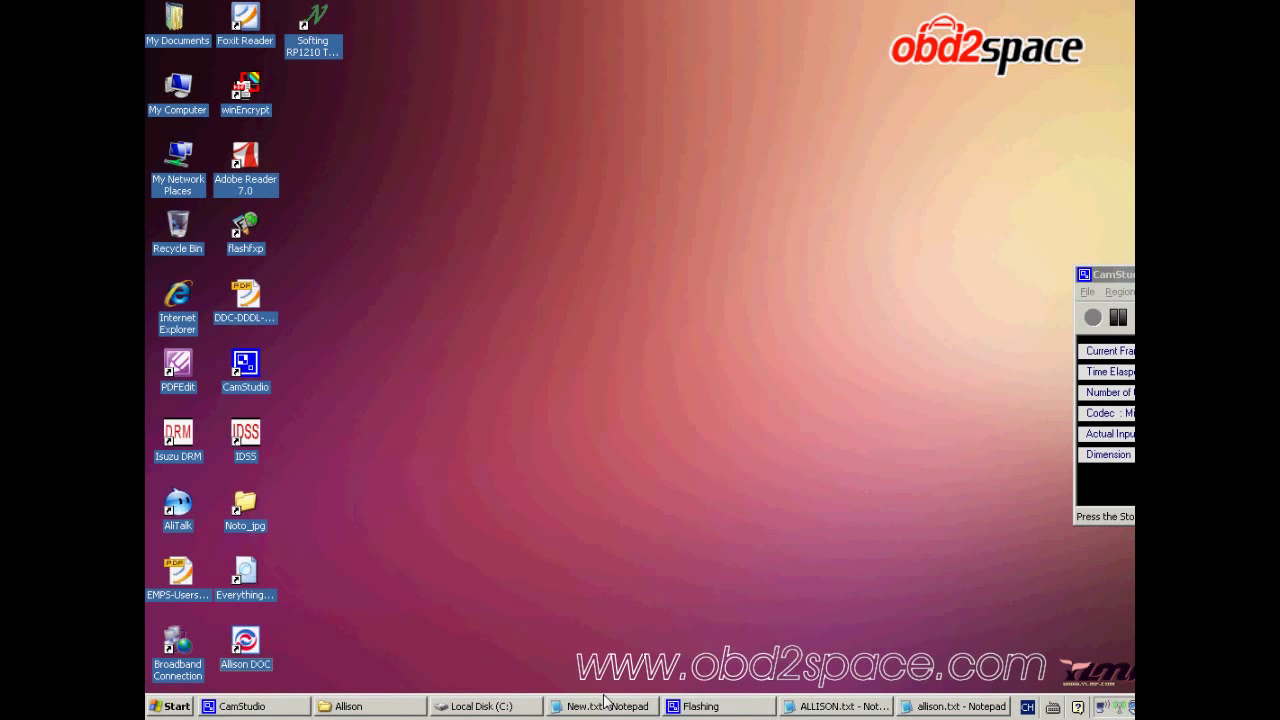
click(365, 706)
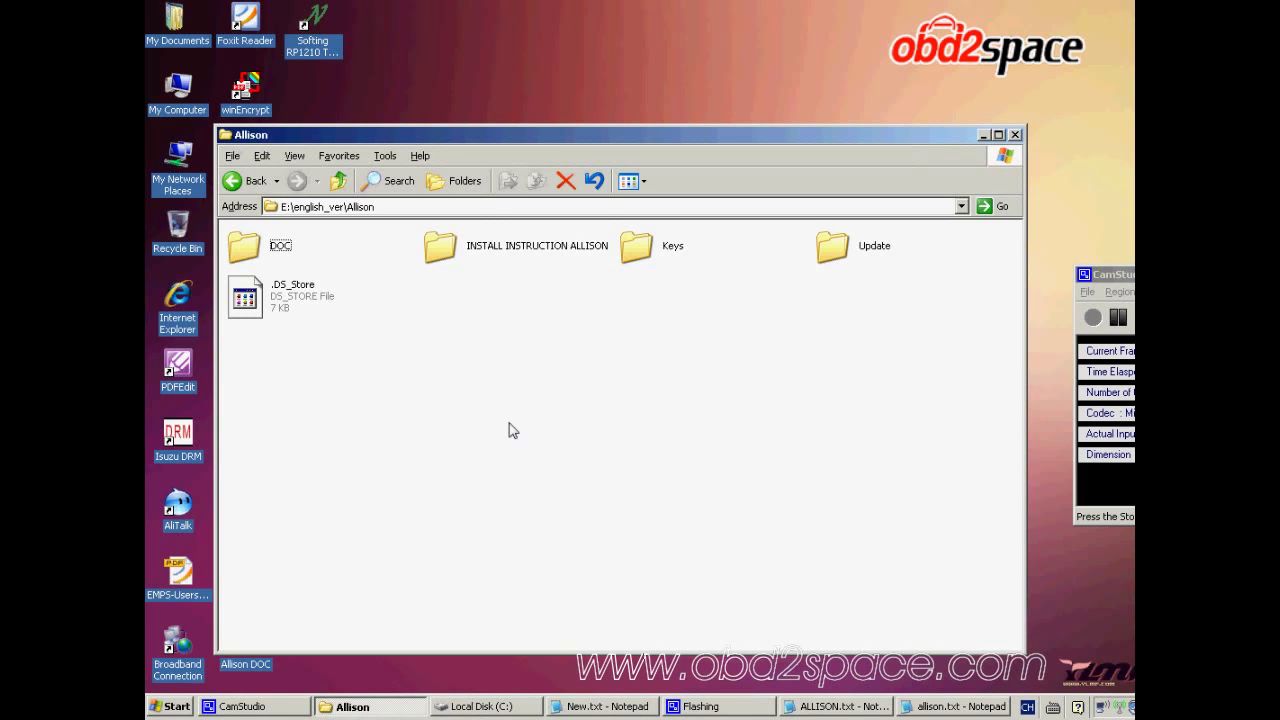
double_click(643, 252)
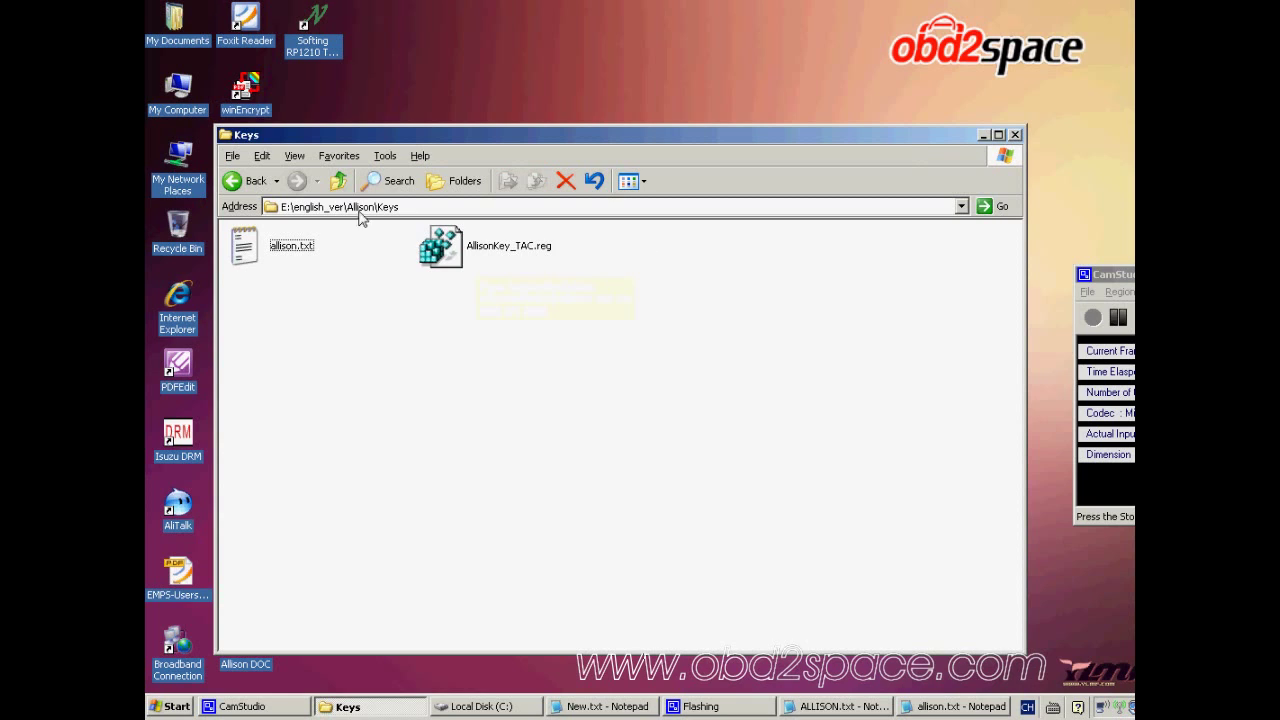
click(338, 180)
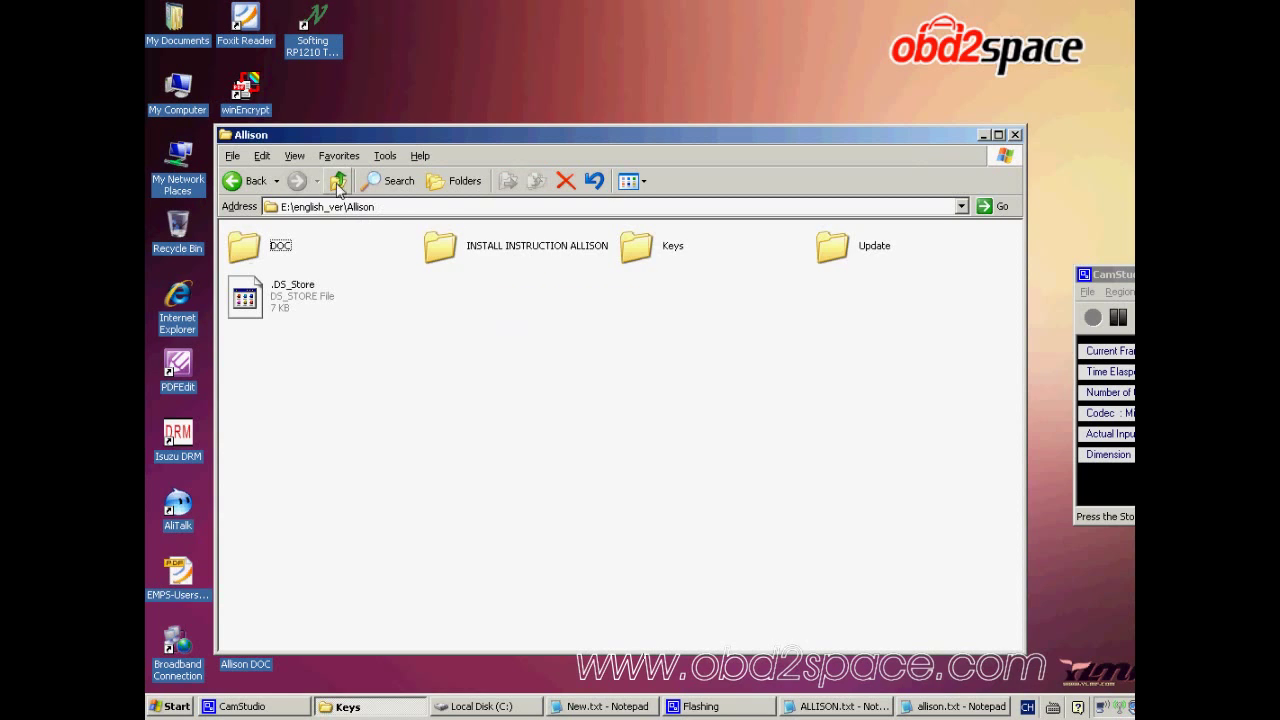
double_click(643, 254)
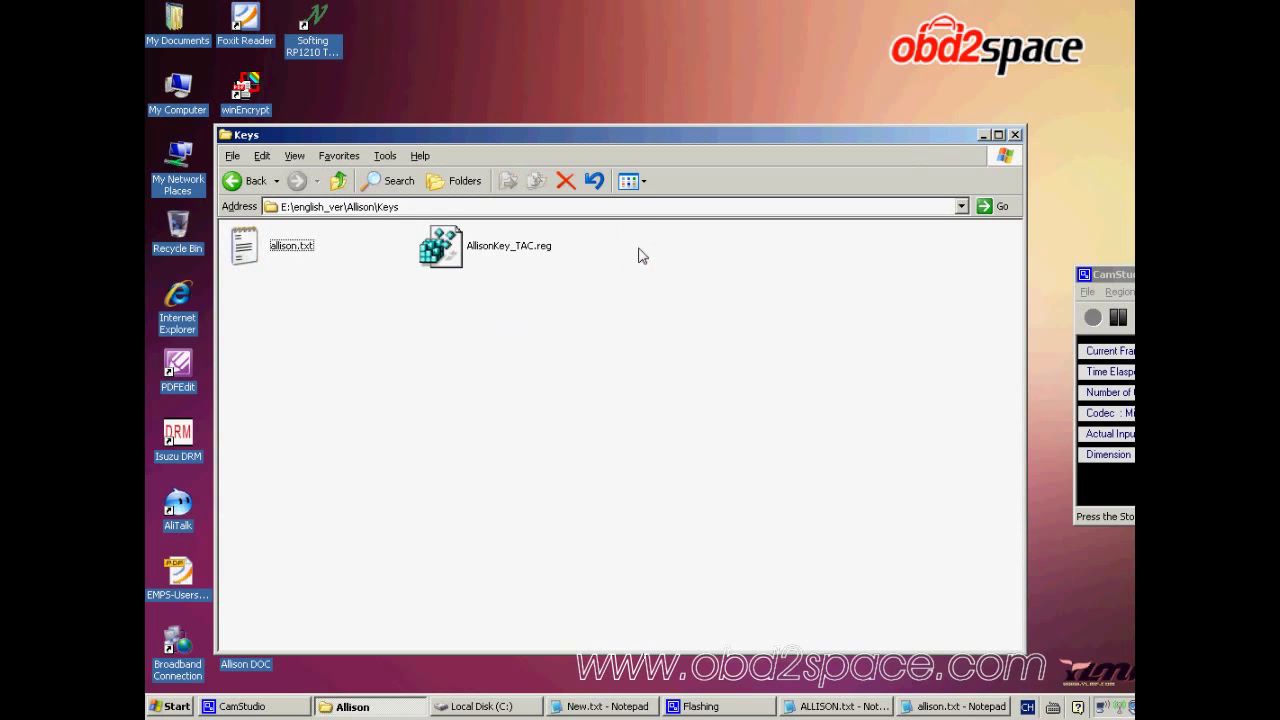
click(458, 258)
double_click(368, 260)
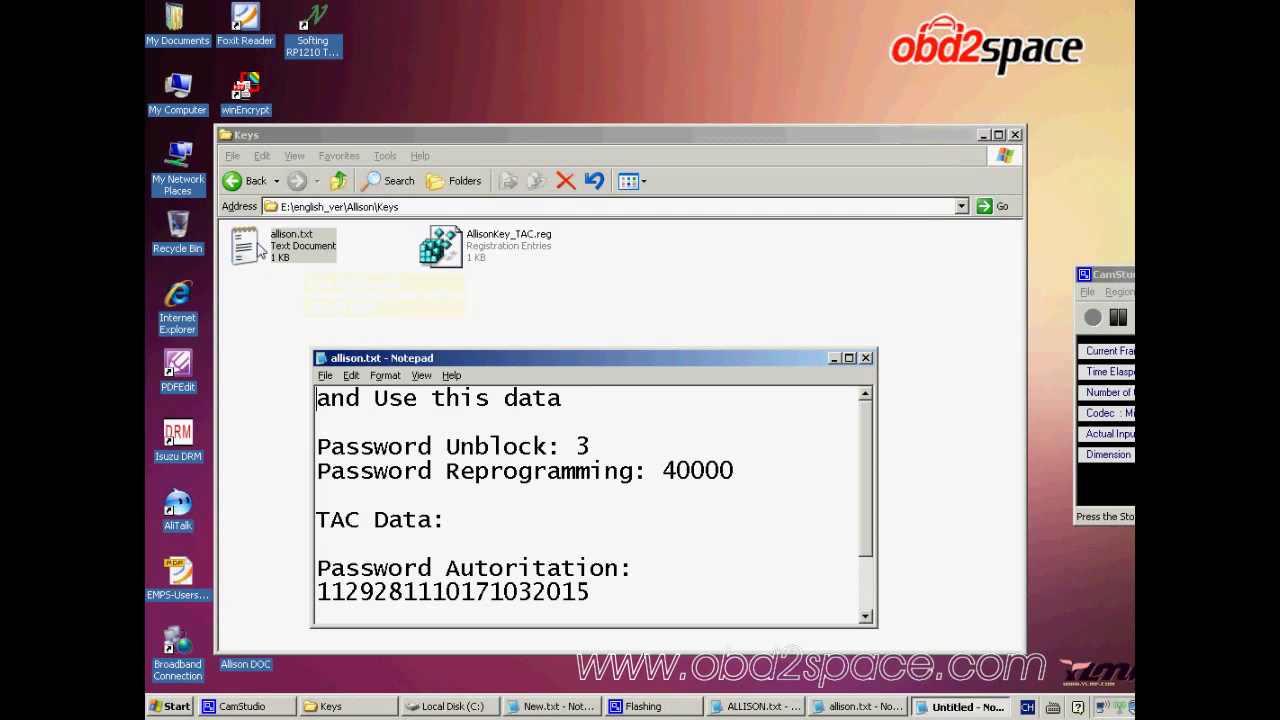
click(502, 322)
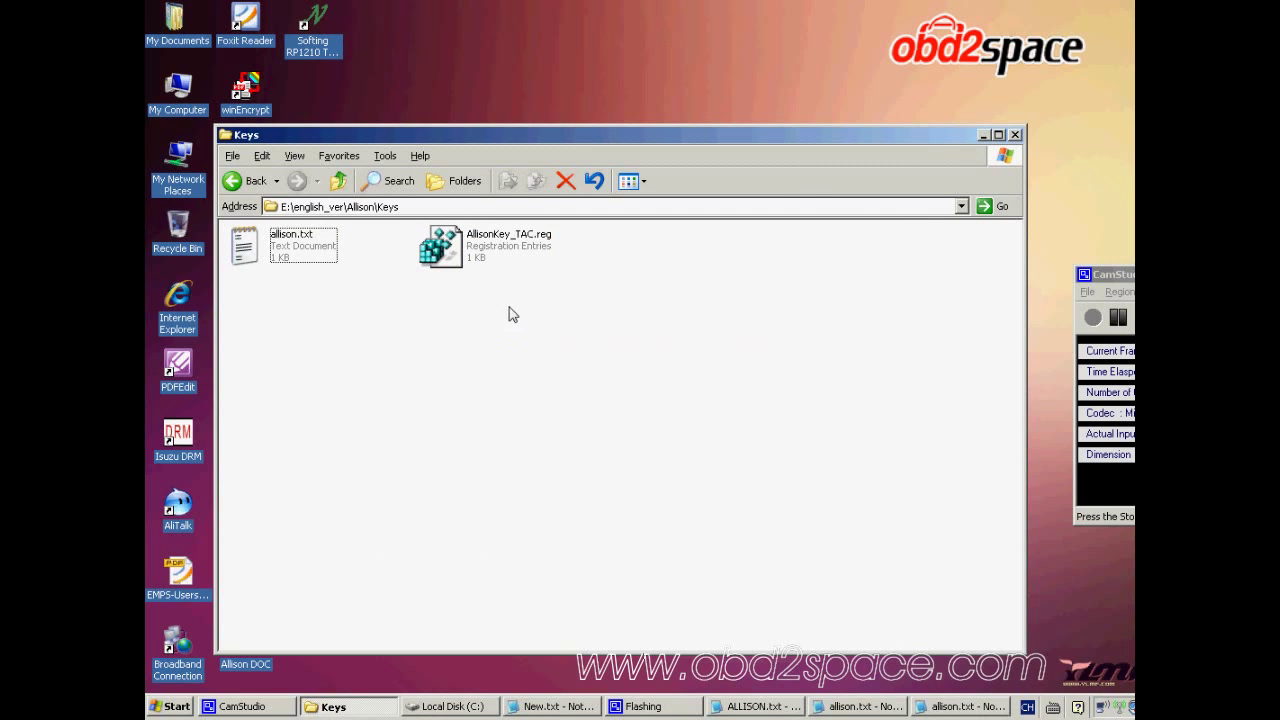
Add AllisonKey_TAC.reg to the registry, confirming the import, and minimize the Keys folder
click(452, 250)
double_click(452, 250)
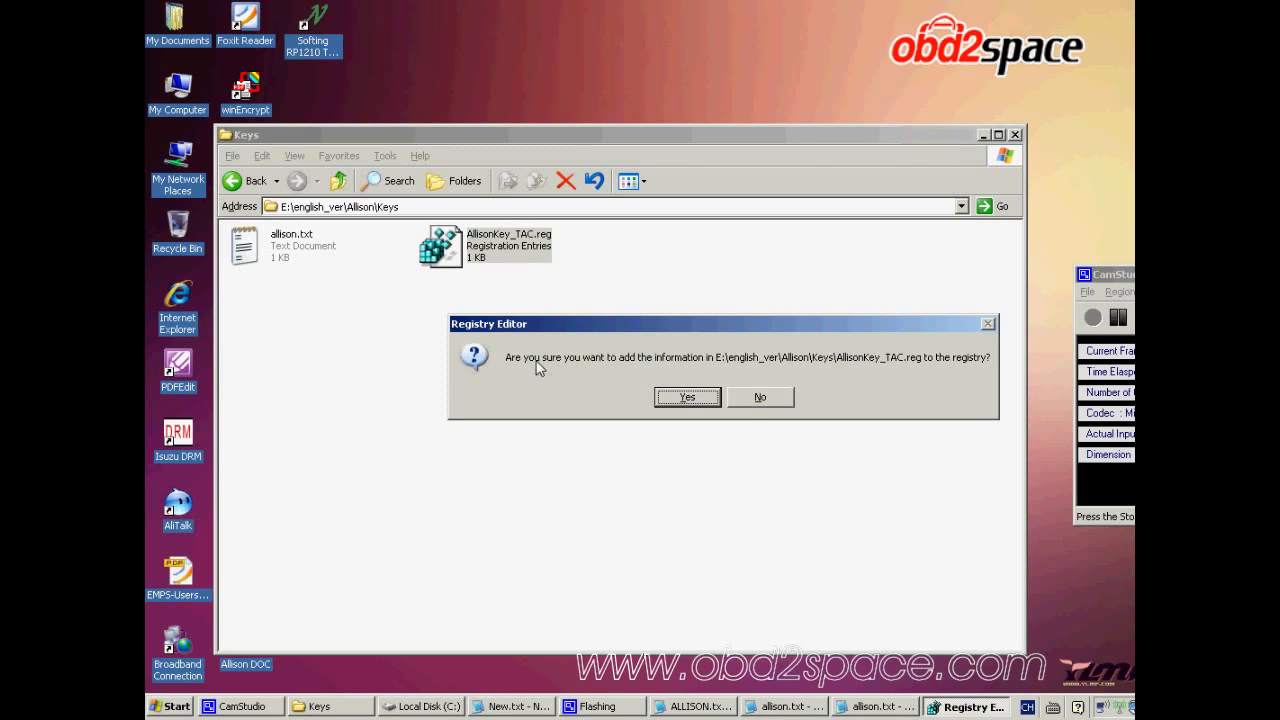
click(695, 400)
click(722, 397)
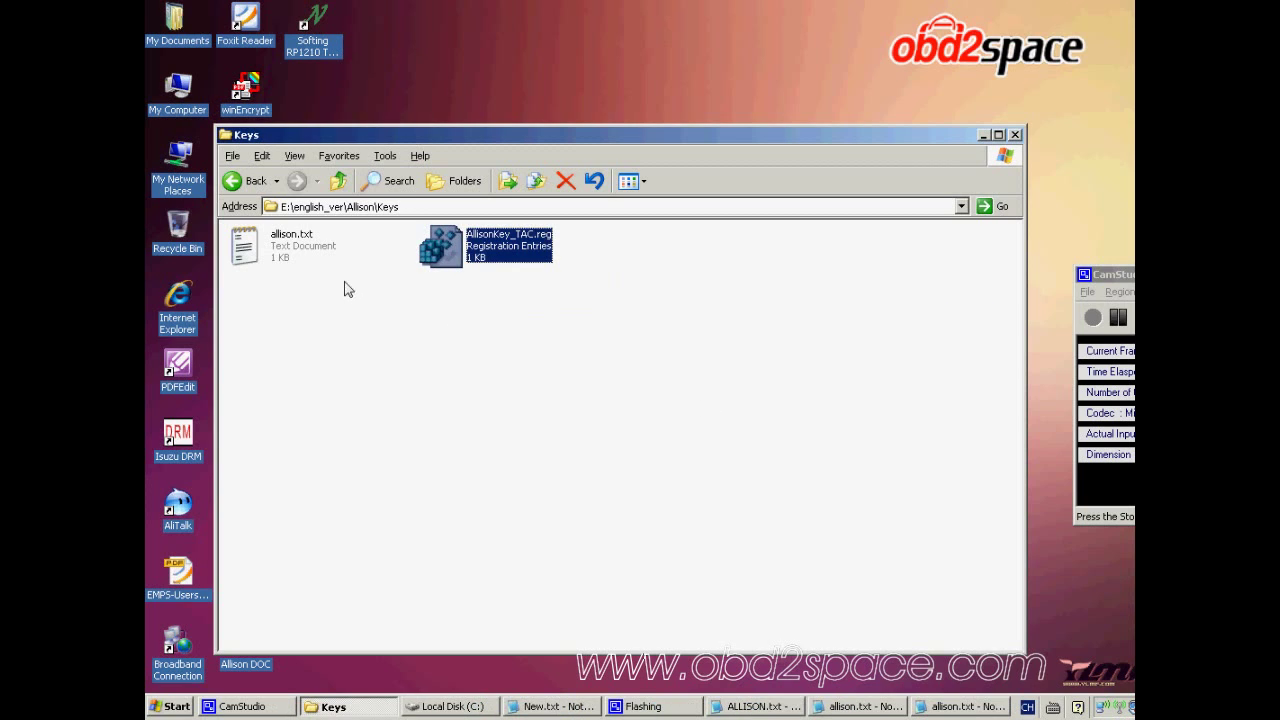
click(984, 135)
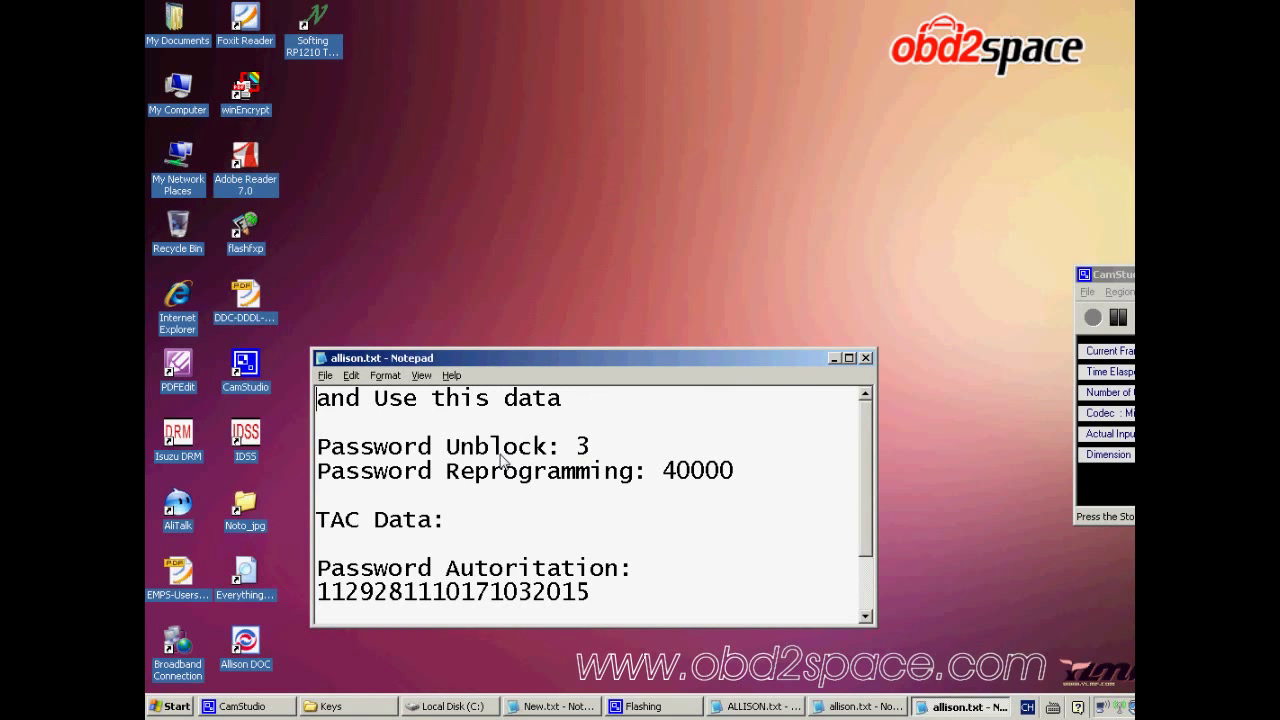
Check the unblock password line in allison.txt, minimize the file, and relaunch Allison DOC to view its activation key
click(600, 450)
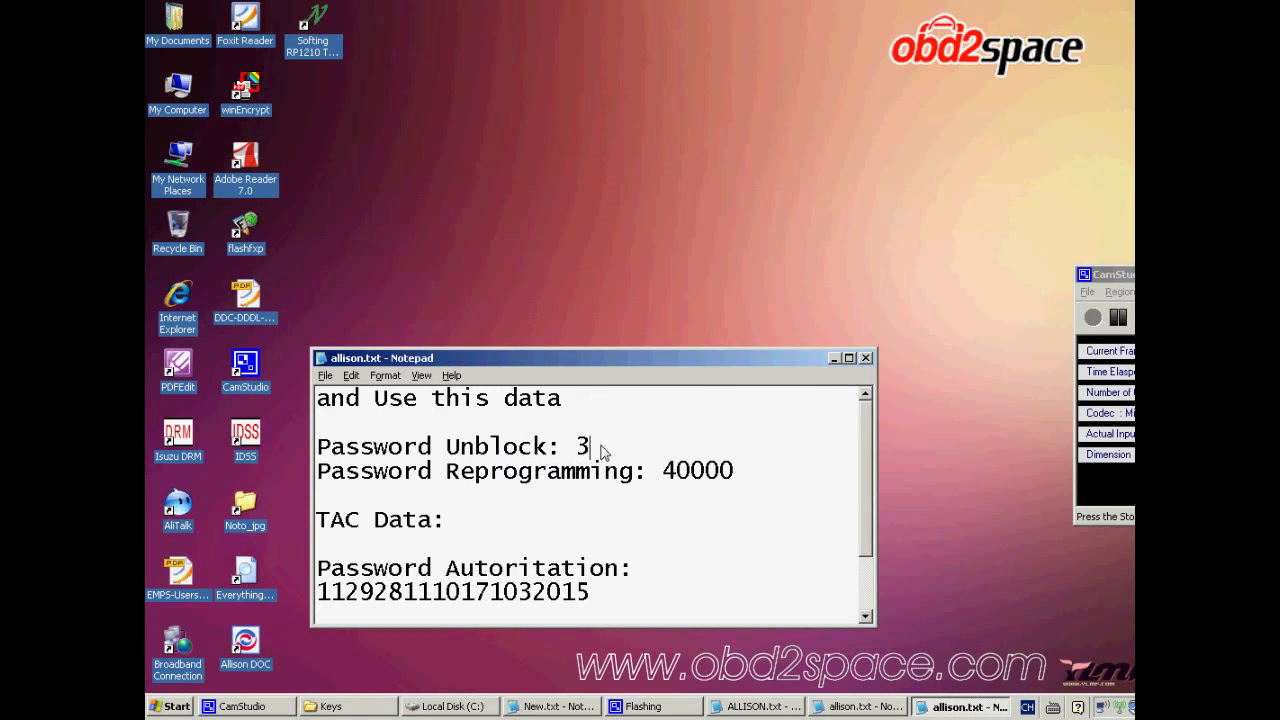
click(834, 357)
double_click(258, 645)
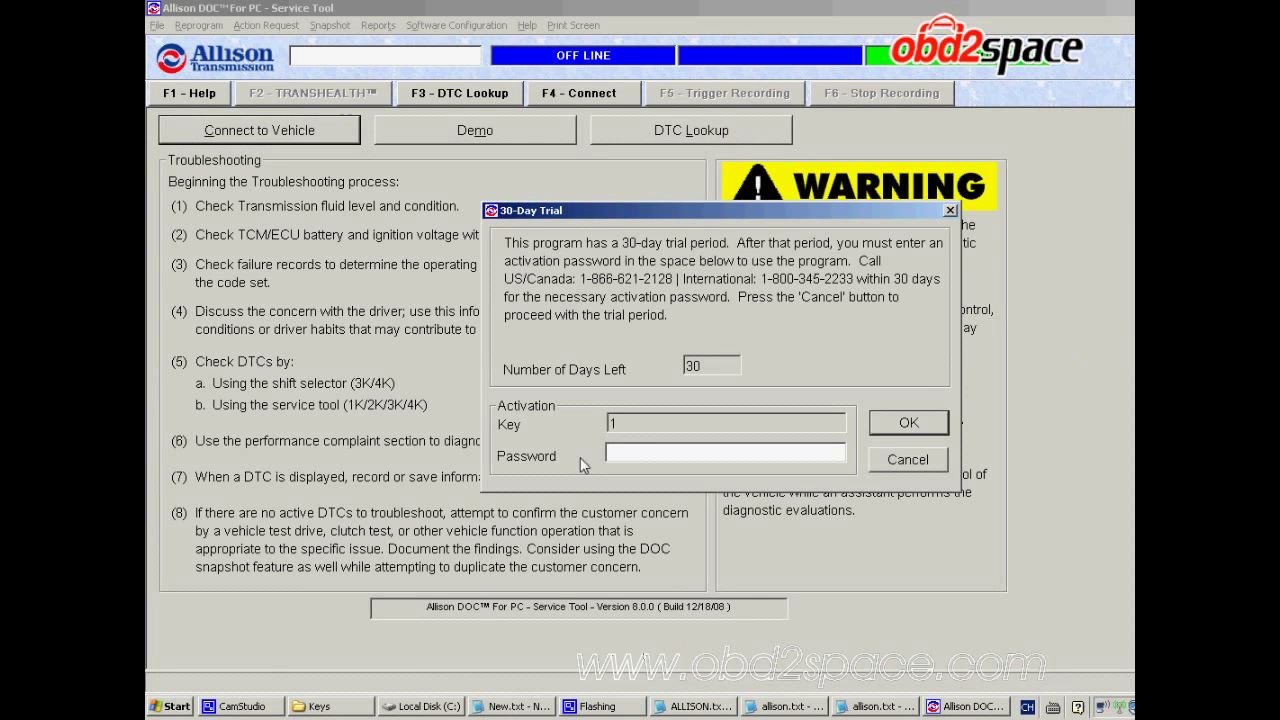
double_click(616, 432)
Place ALLISON.txt below the activation fields for reference, enter the activation password in the 30-Day Trial dialog, and confirm it
click(535, 708)
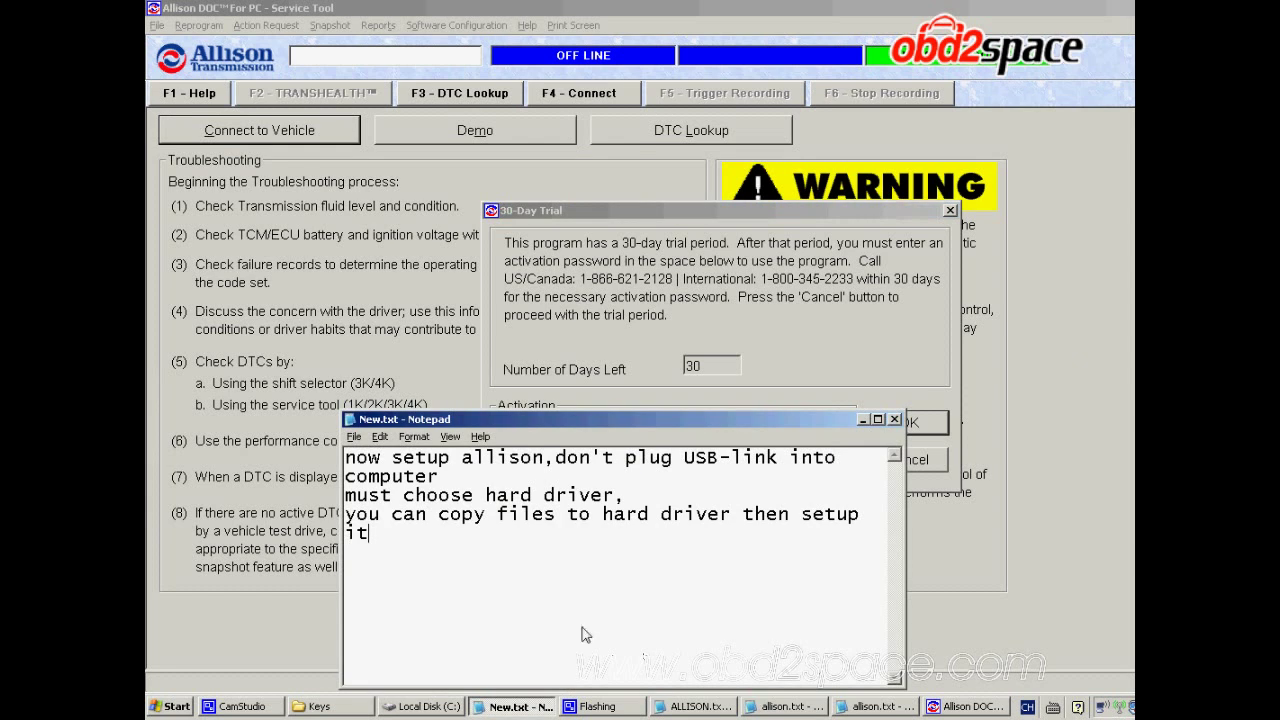
click(864, 420)
click(708, 707)
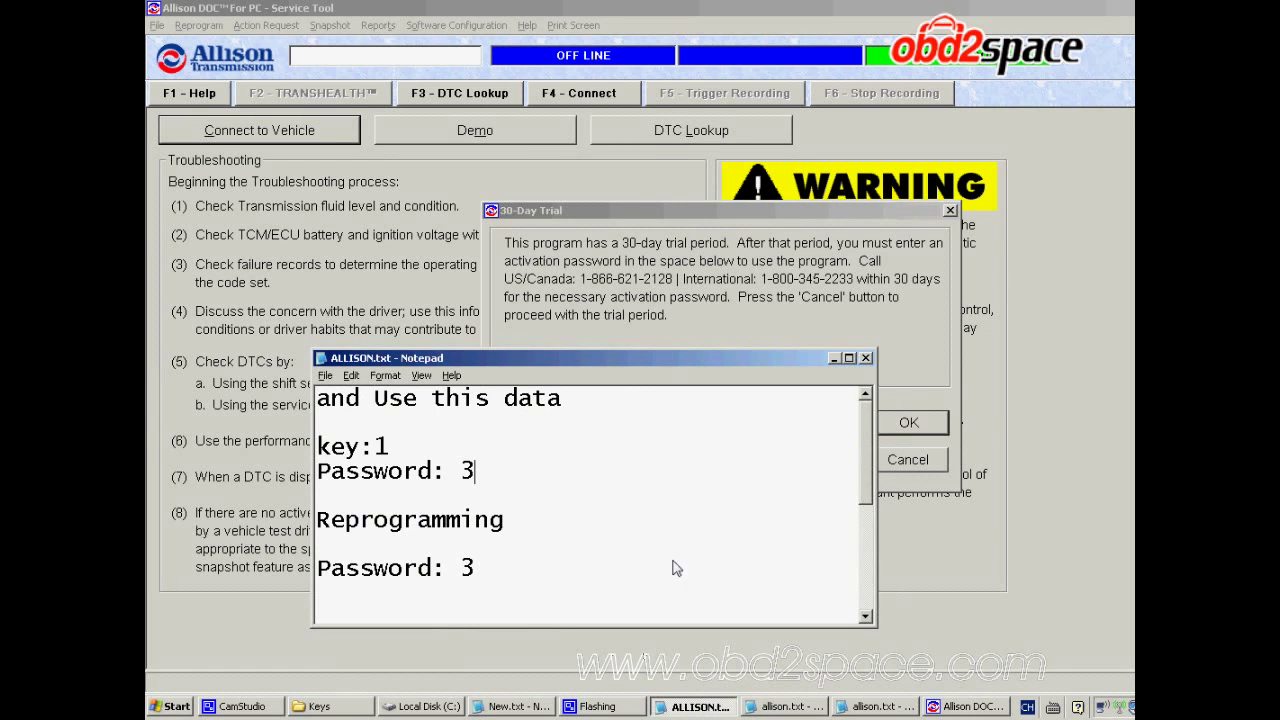
drag(617, 370, 621, 496)
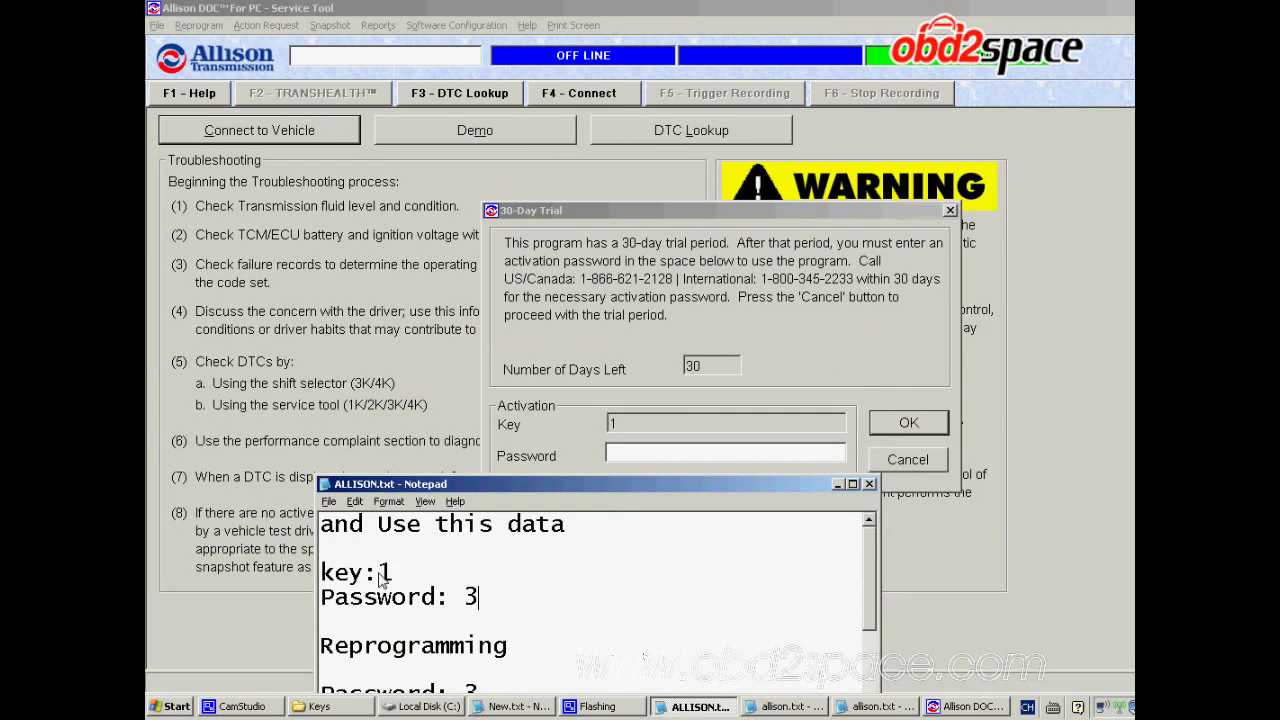
click(630, 456)
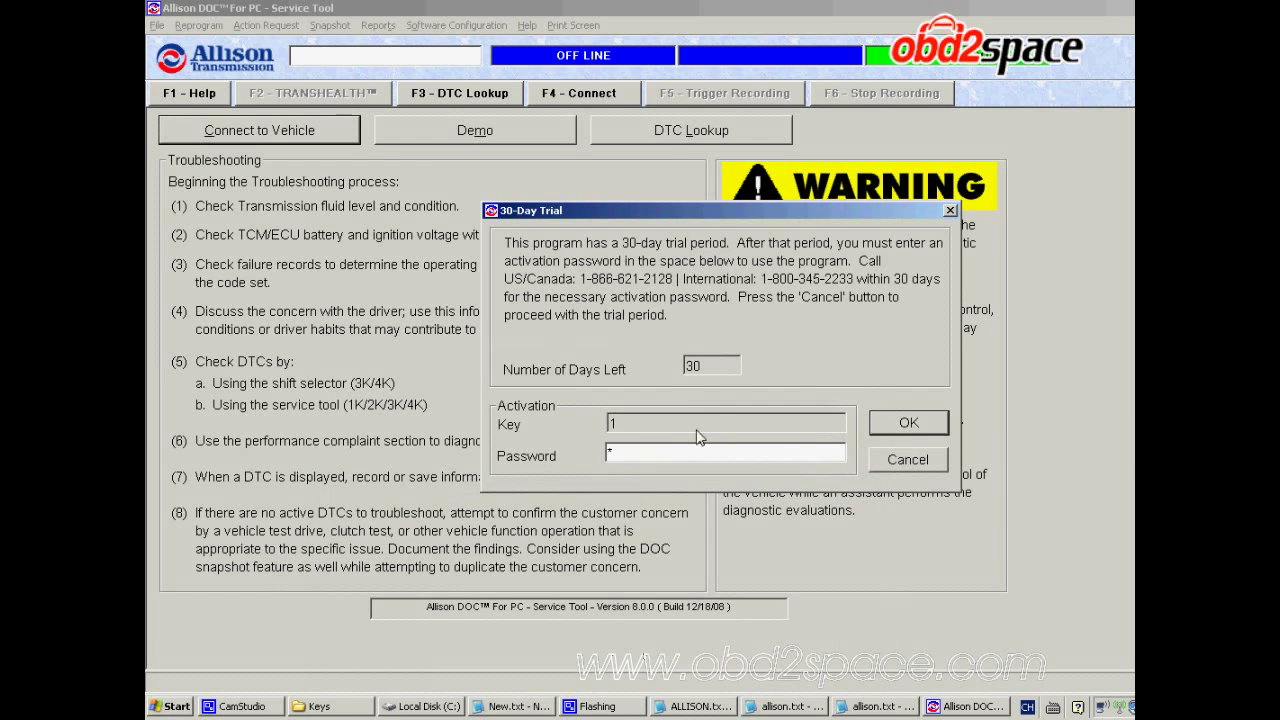
click(912, 424)
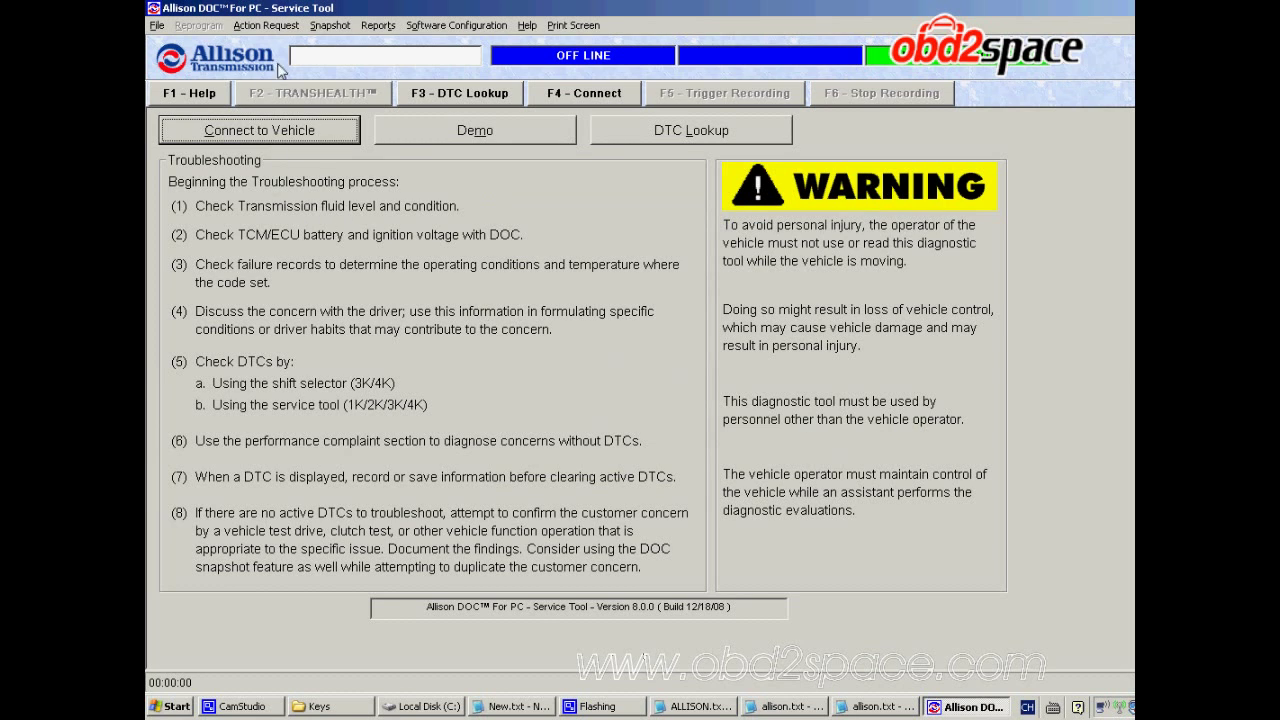
Open the Reprogramming settings in Software Configuration and enter the authorization password
click(457, 25)
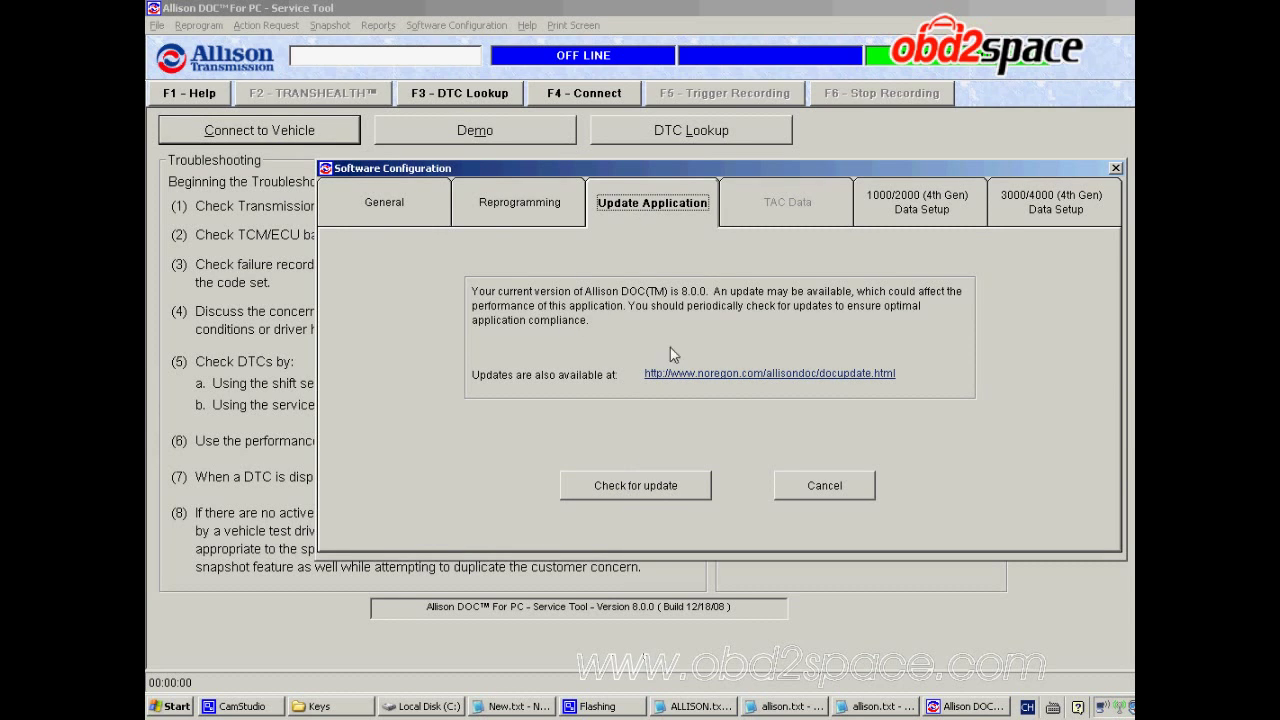
click(386, 203)
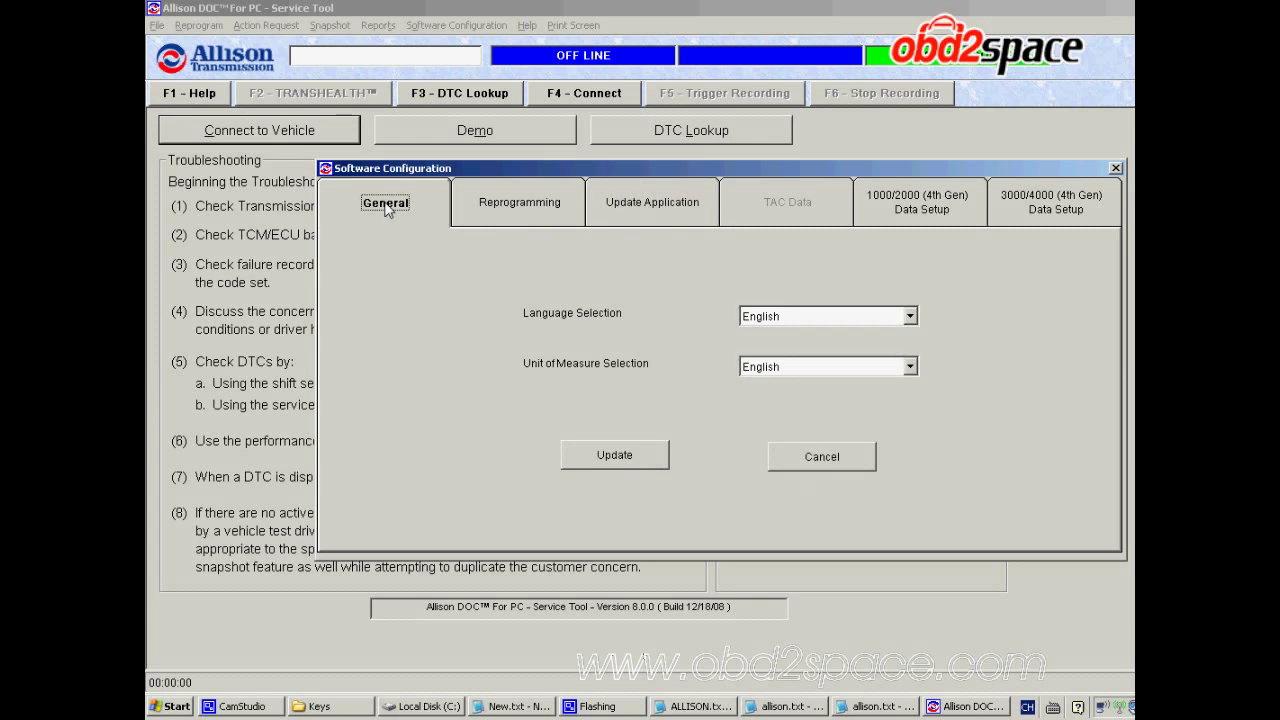
click(516, 203)
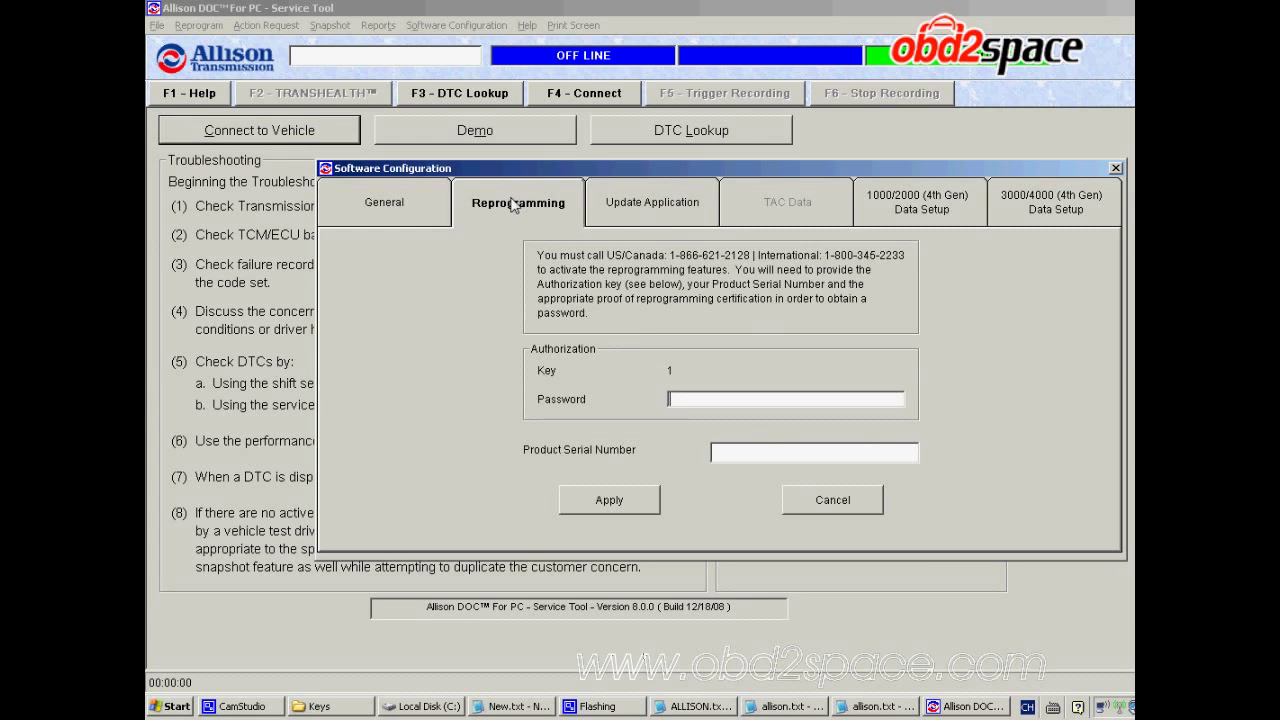
click(679, 401)
Bring up ALLISON.txt and copy the product serial number listed under the reprogramming data
click(522, 703)
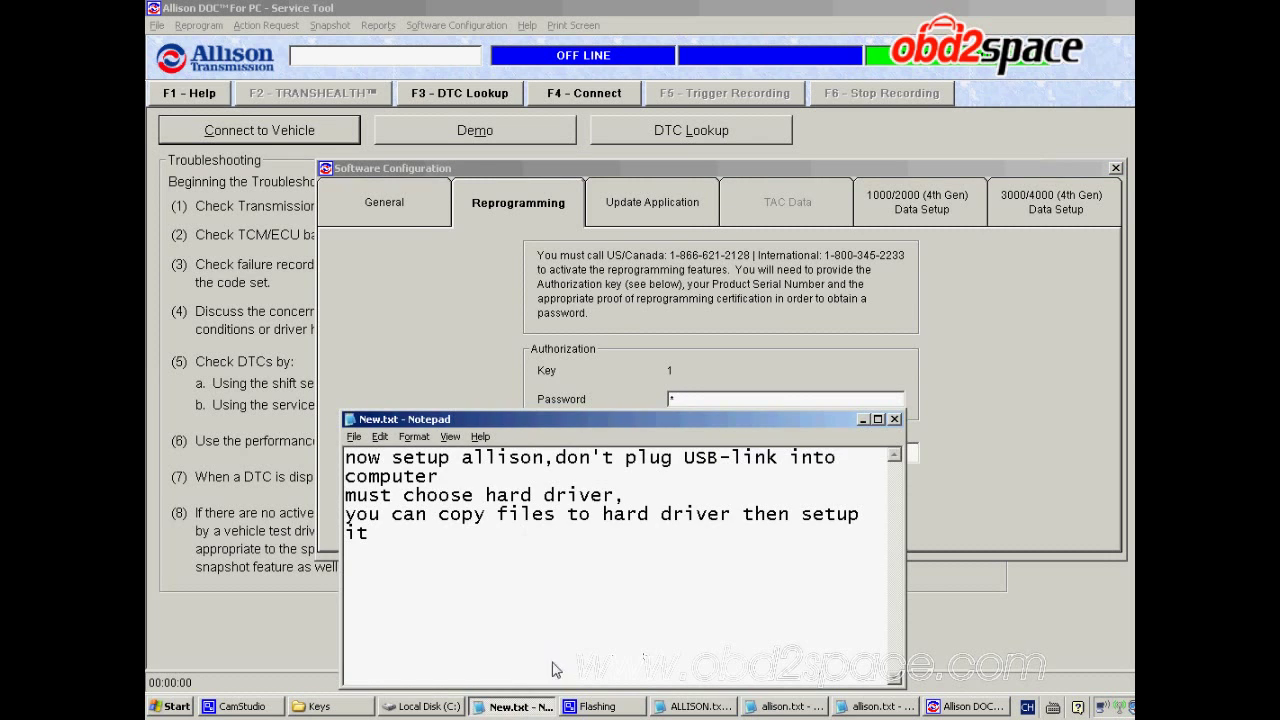
click(528, 706)
click(655, 706)
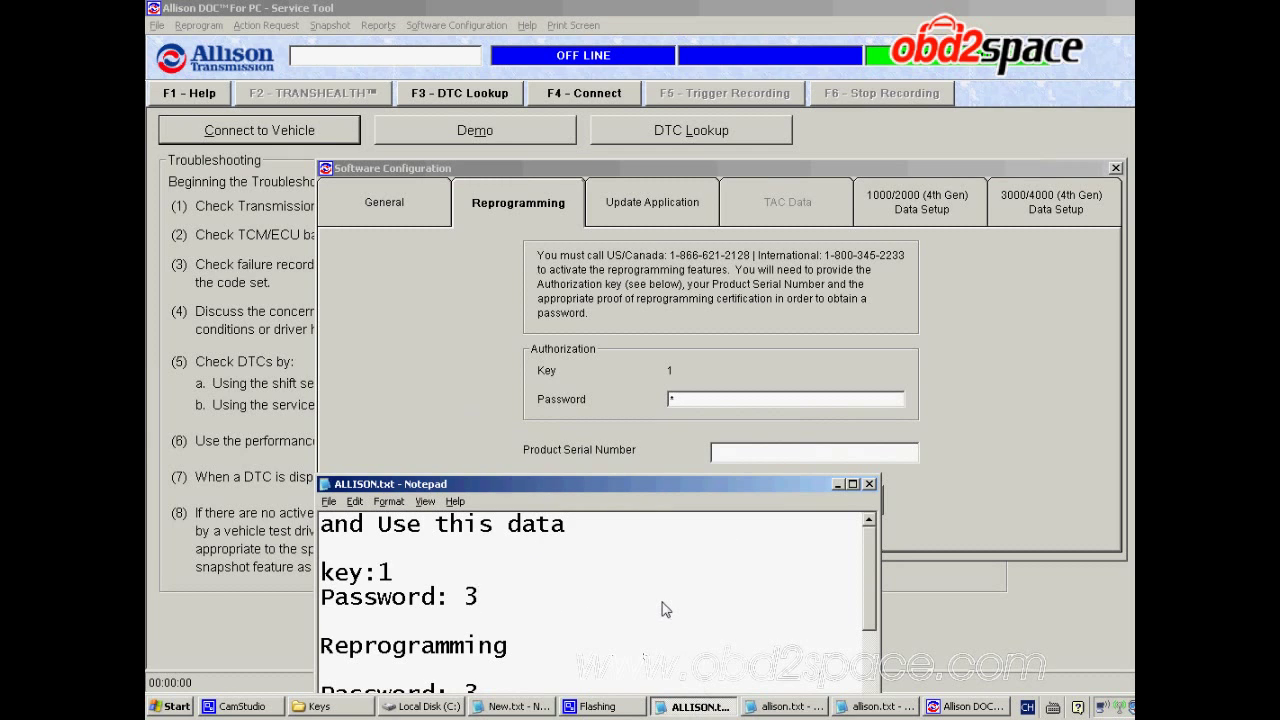
scroll(660, 610, down, 2)
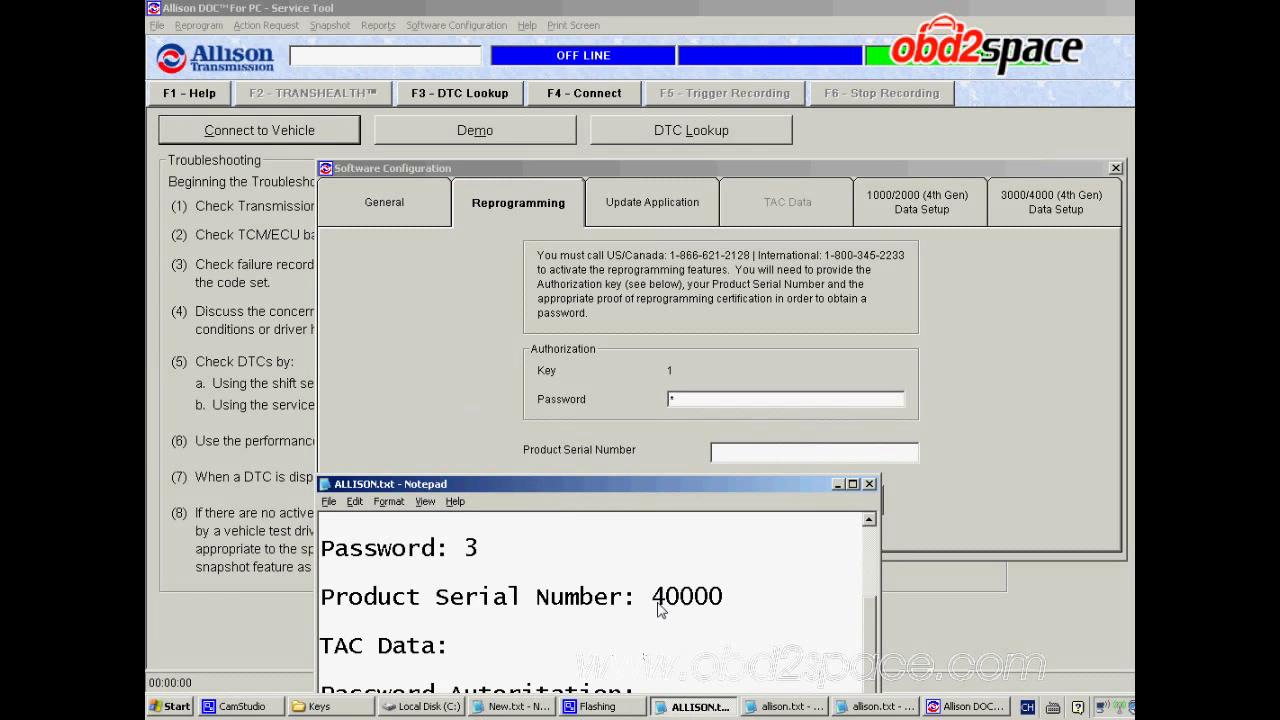
drag(652, 600, 726, 604)
right_click(700, 604)
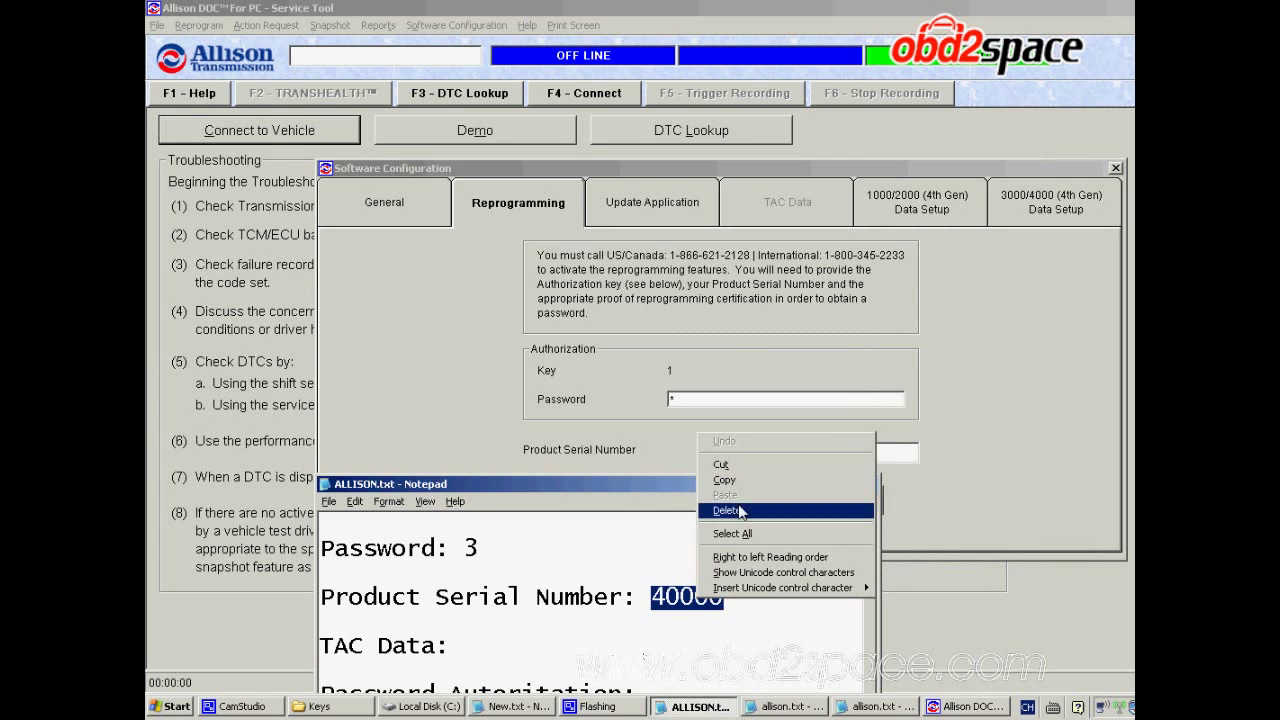
click(724, 480)
Paste the product serial number into the Reprogramming settings and apply the authorization
click(737, 457)
right_click(736, 456)
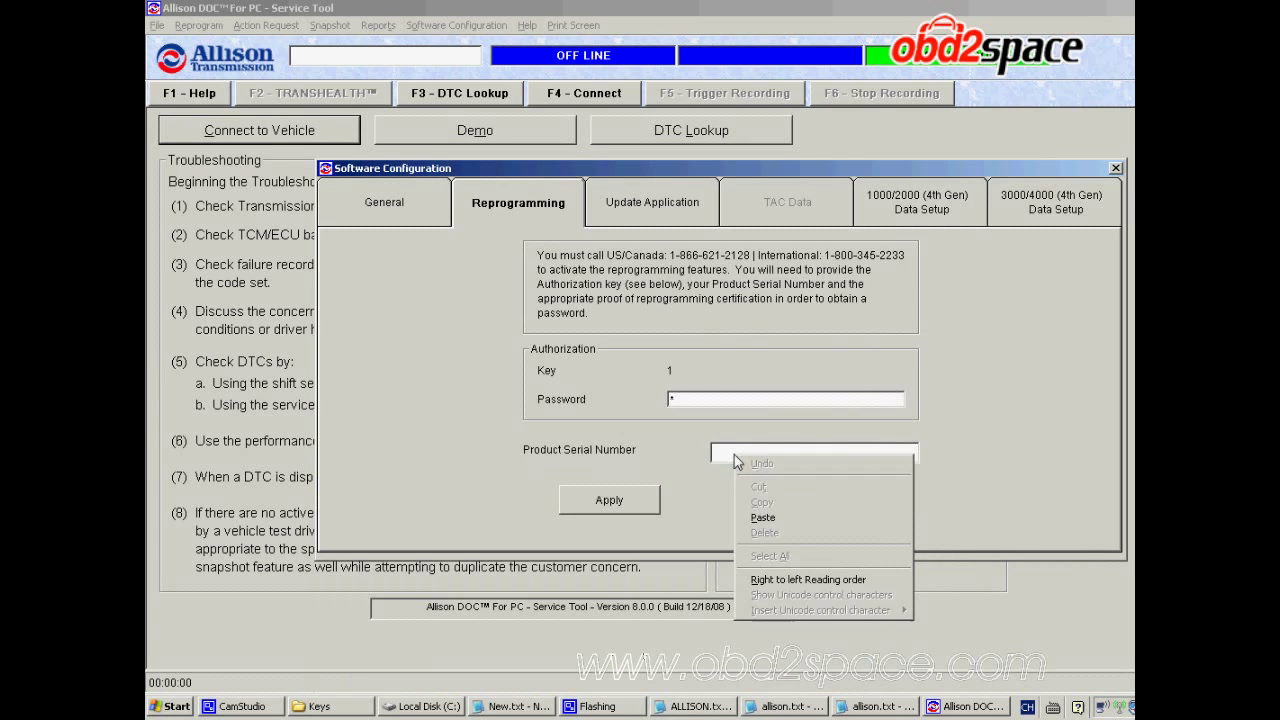
click(760, 523)
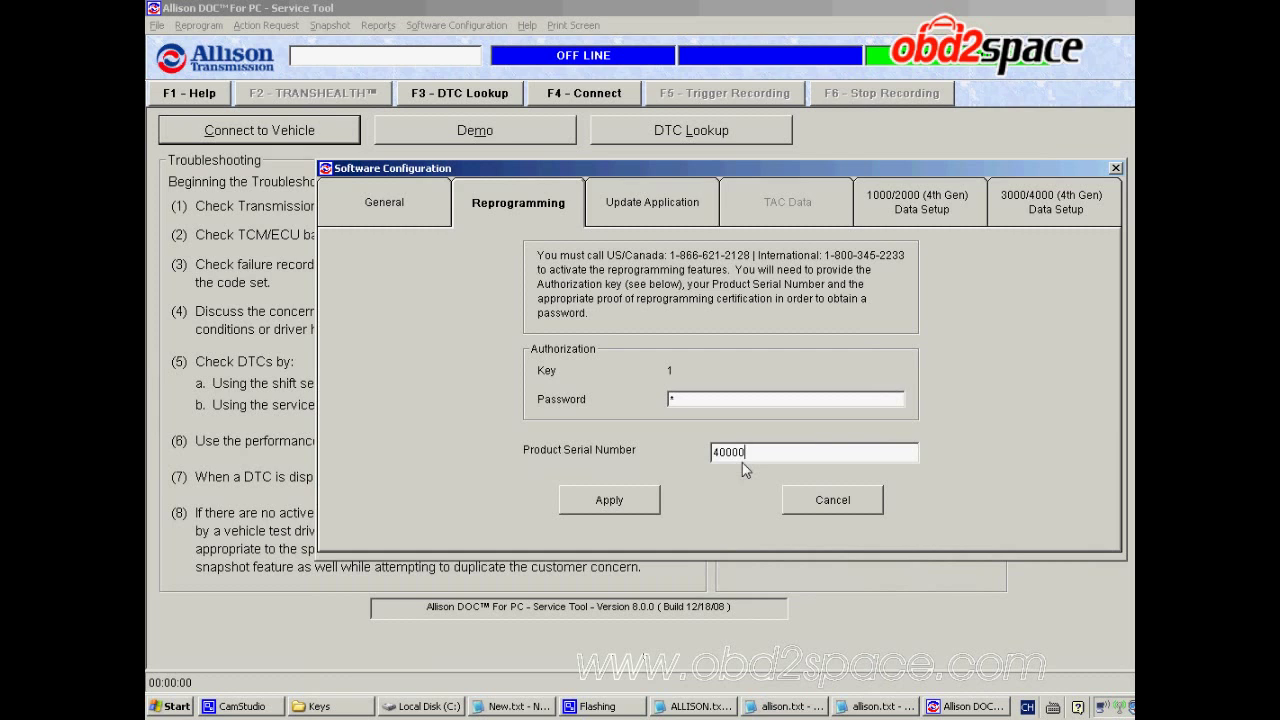
click(626, 497)
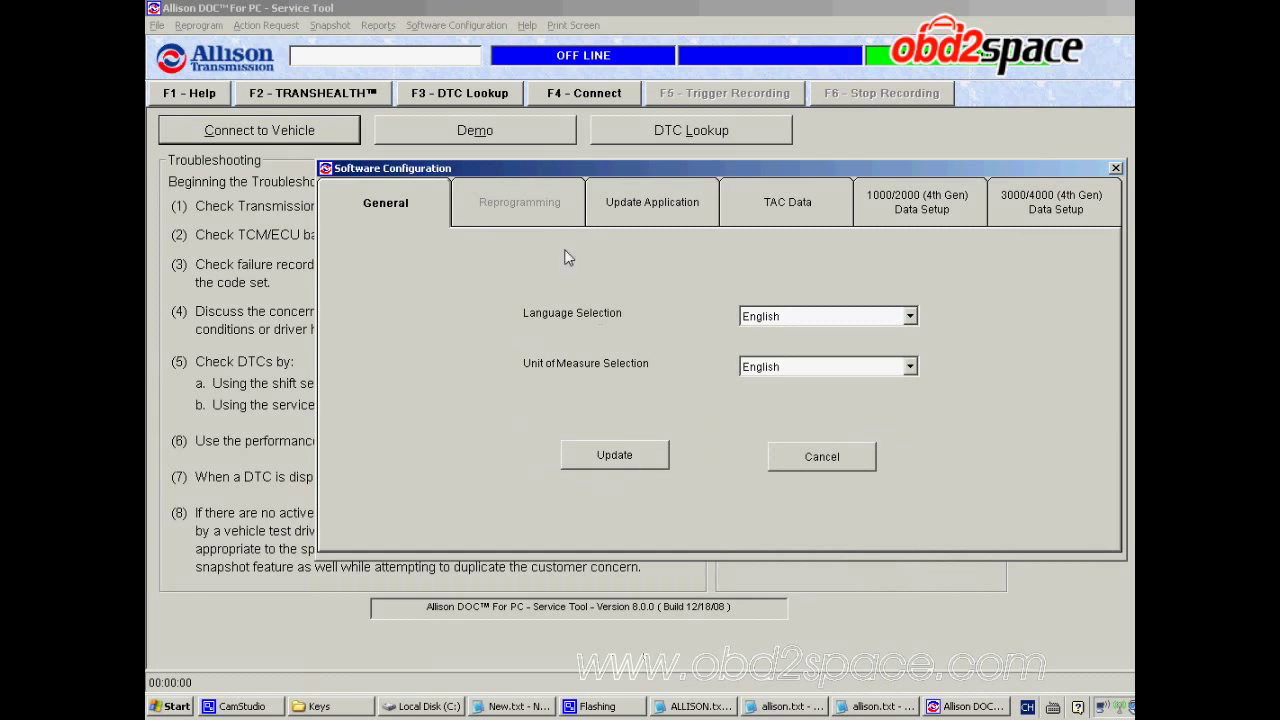
Open the TAC Data settings and place ALLISON.txt below the password fields, showing its two TAC Data passwords
click(628, 210)
click(762, 219)
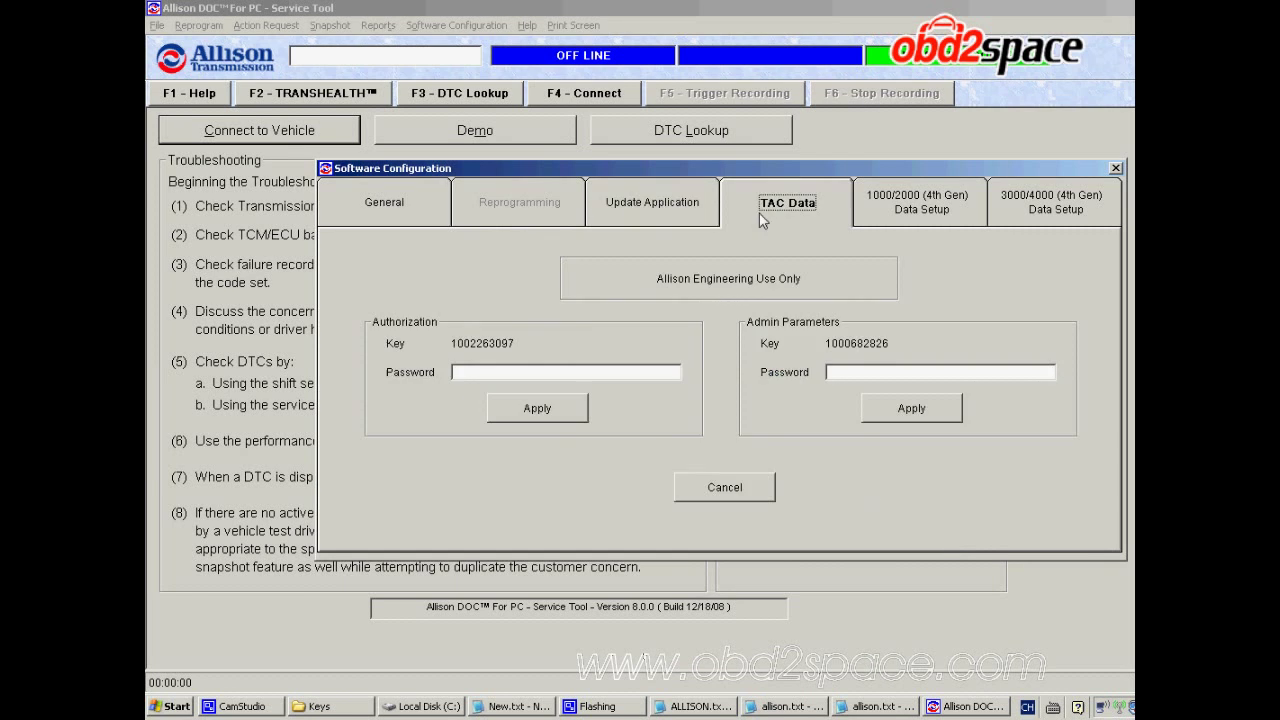
click(503, 375)
click(680, 710)
click(557, 622)
scroll(560, 594, down, 1)
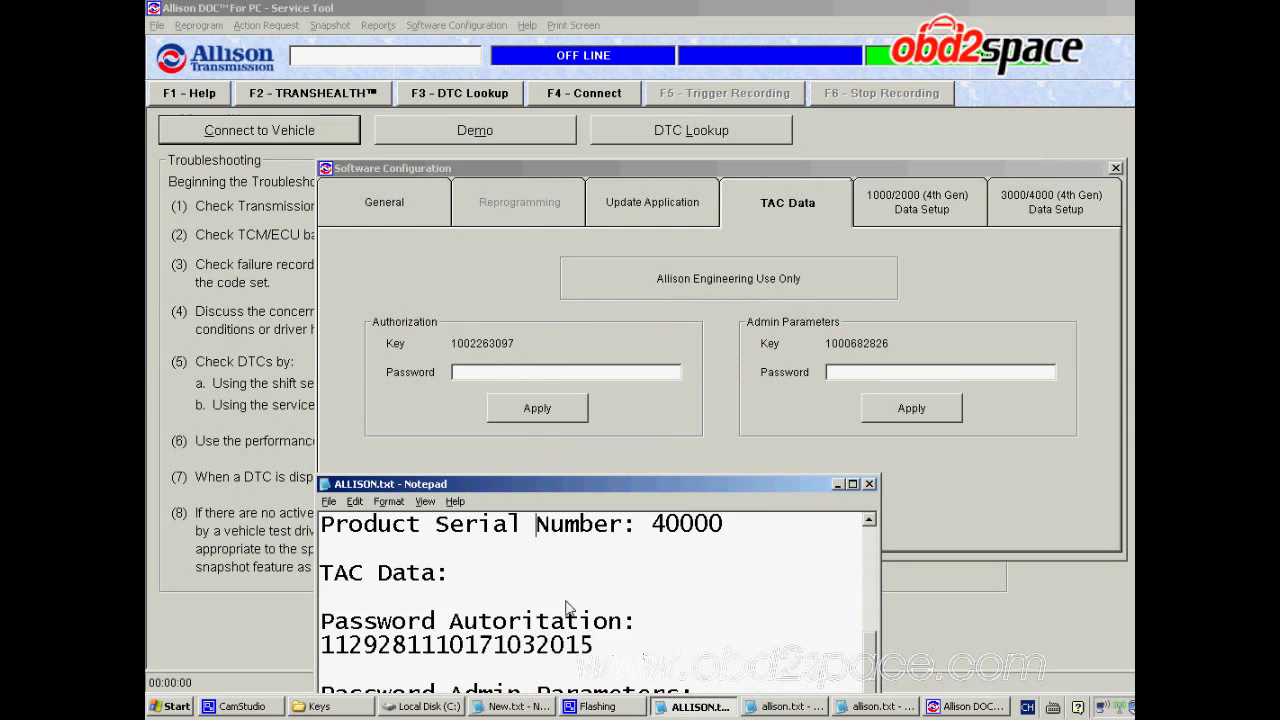
drag(494, 482, 493, 429)
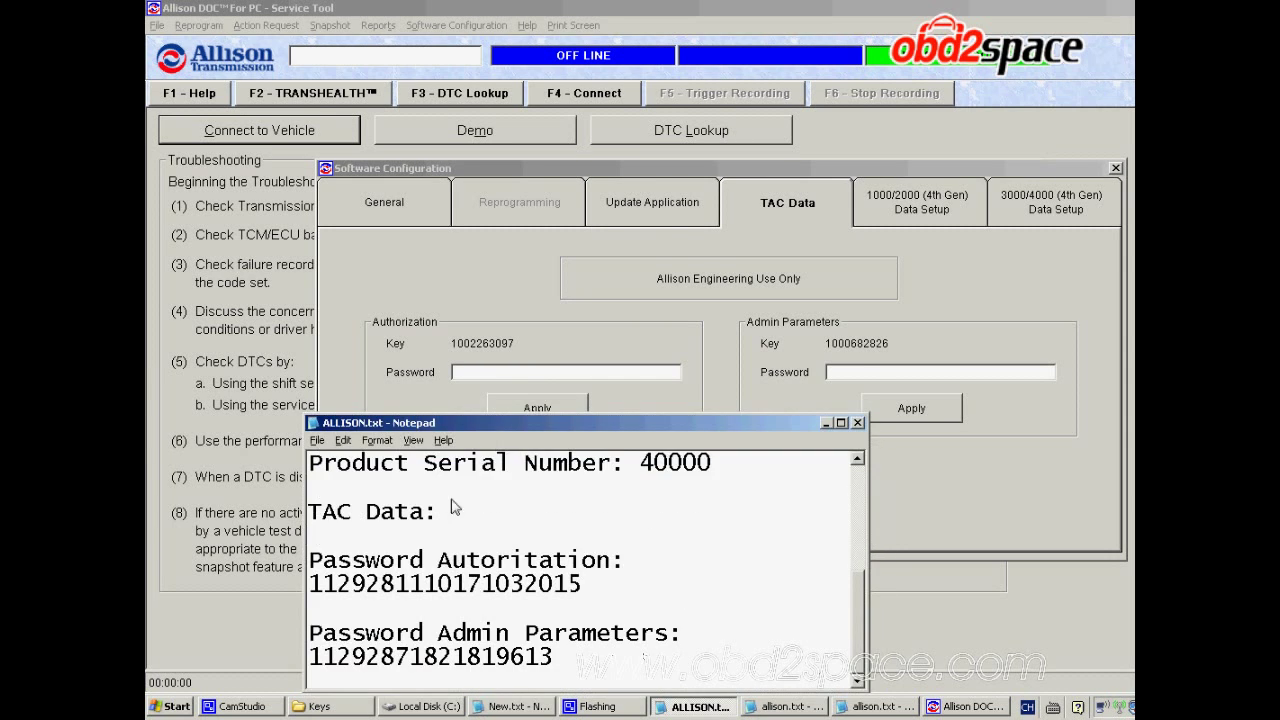
Copy the TAC Data authorization password from ALLISON.txt into the Authorization password field
drag(311, 590, 580, 597)
right_click(557, 597)
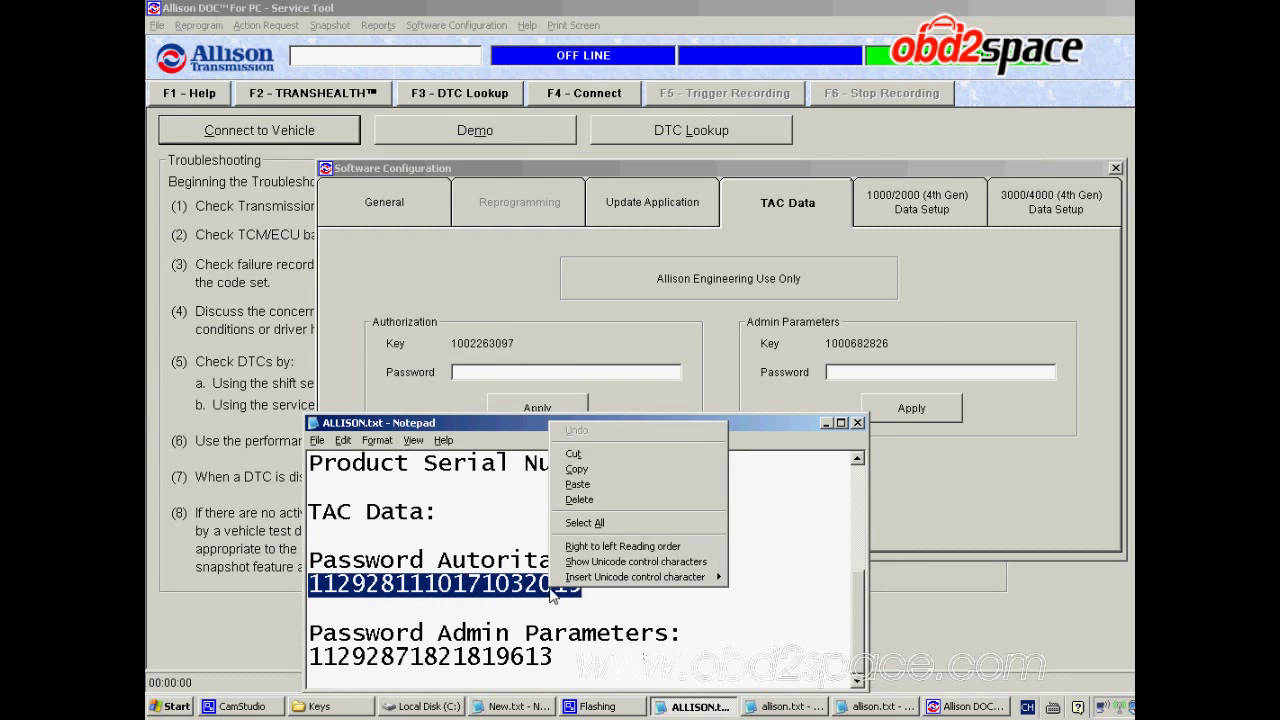
click(590, 469)
click(502, 378)
right_click(502, 378)
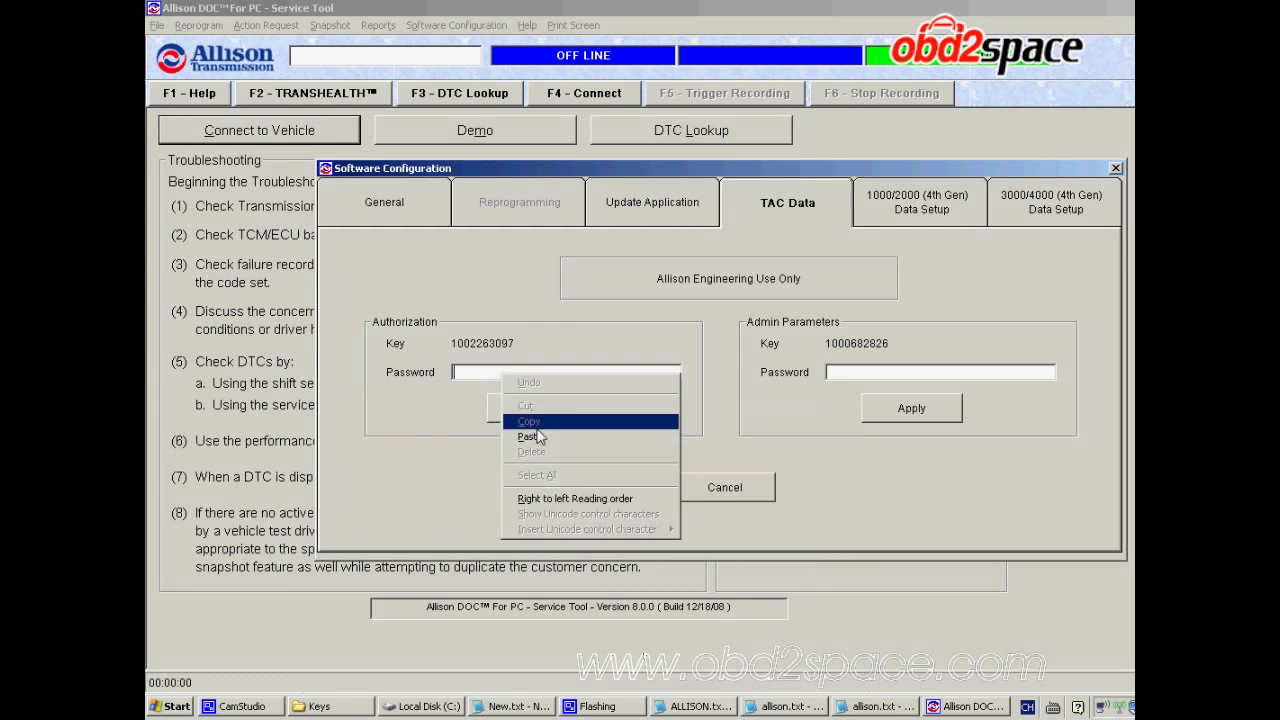
click(540, 437)
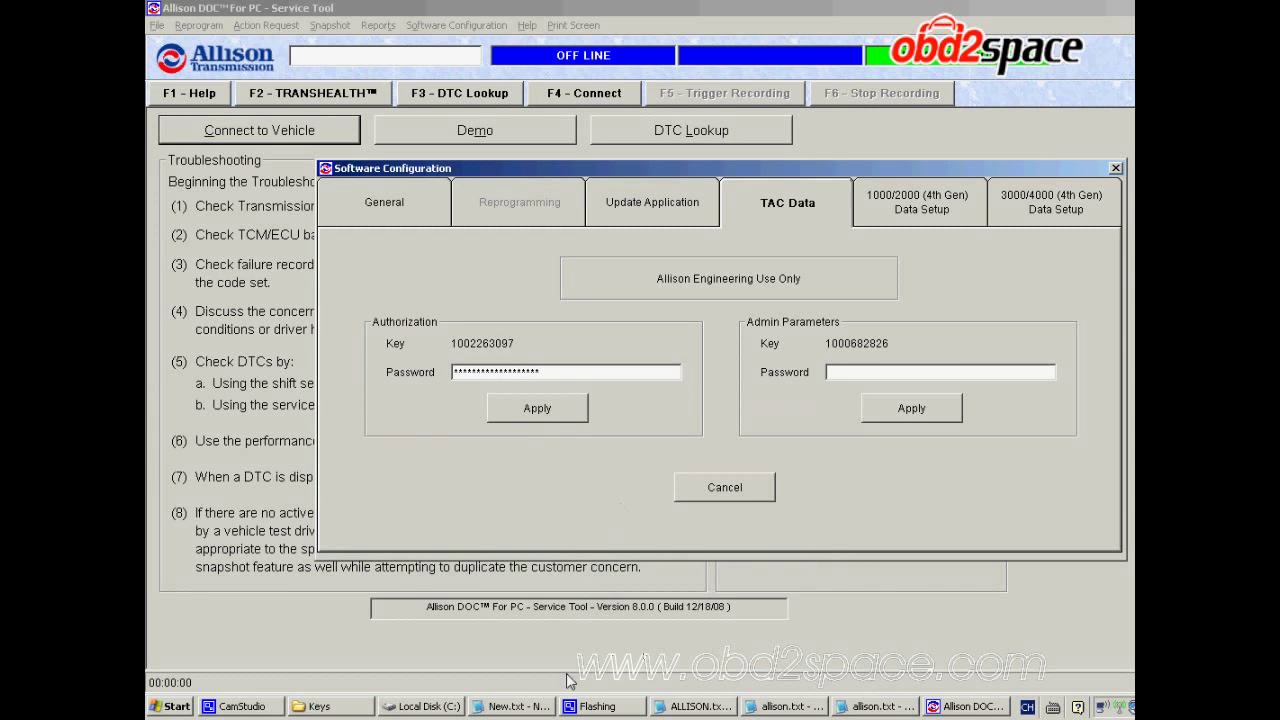
Copy the Admin Parameters password from ALLISON.txt into its password field, and apply both TAC Data passwords
key(alt+Tab)
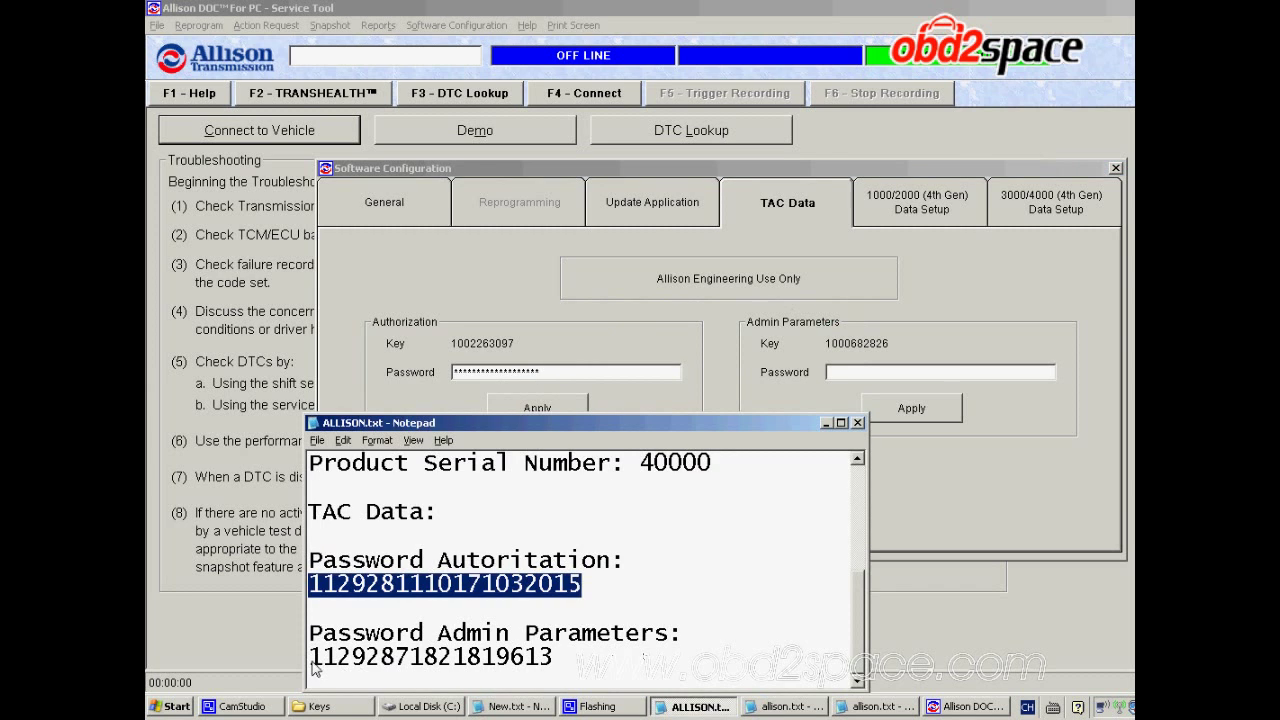
drag(313, 670, 553, 662)
right_click(524, 660)
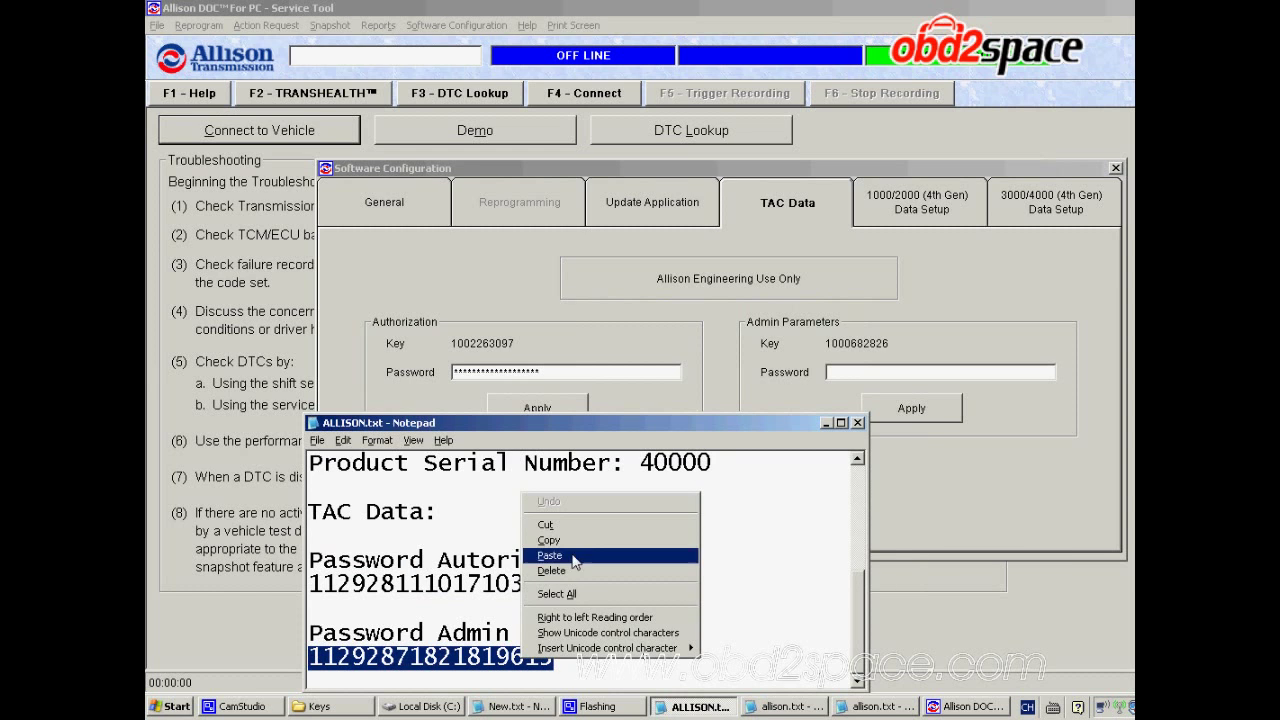
click(575, 540)
key(alt+Tab)
right_click(832, 372)
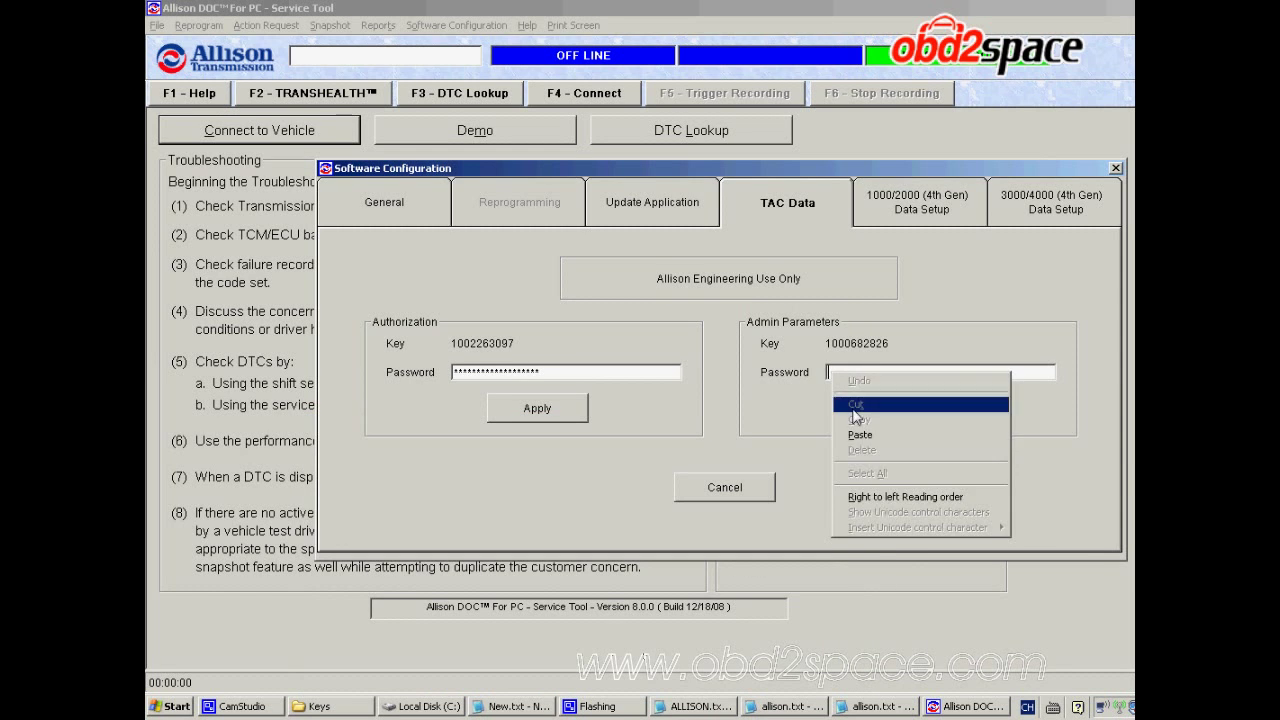
click(858, 434)
click(586, 410)
click(895, 413)
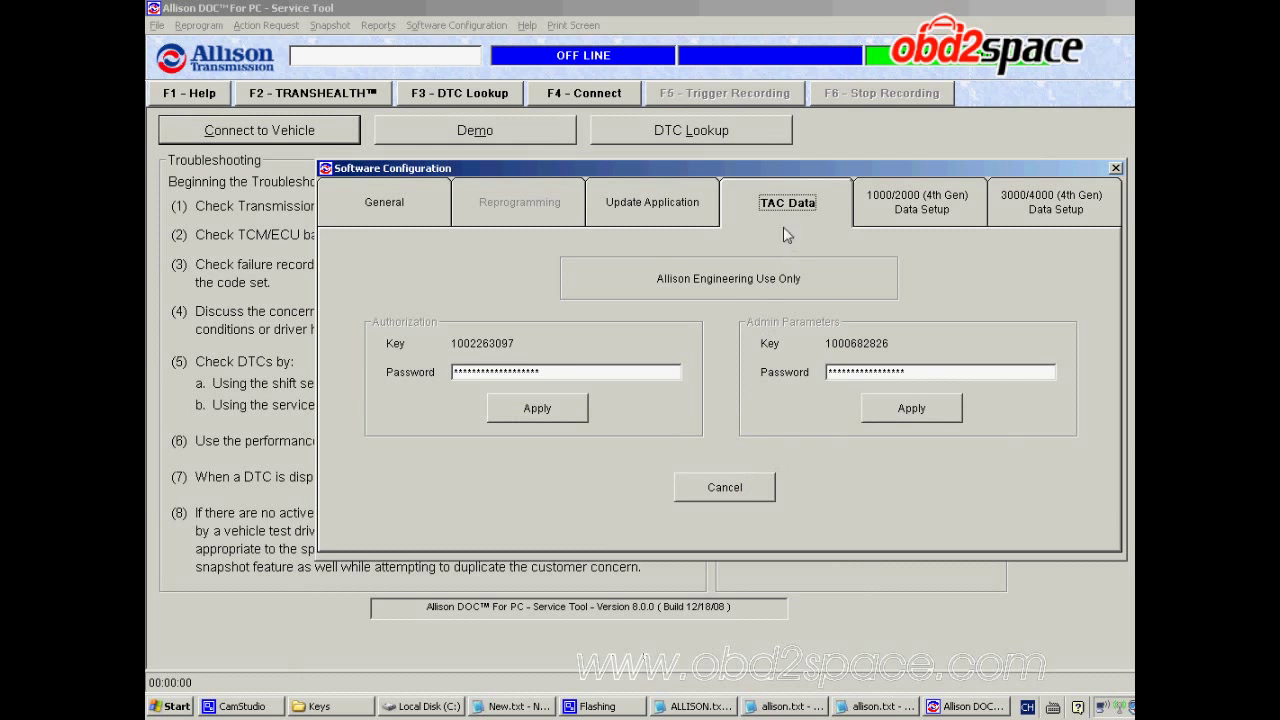
Review the TAC Data, Data Setup and General configuration pages, and update the General settings with English language and units
click(899, 206)
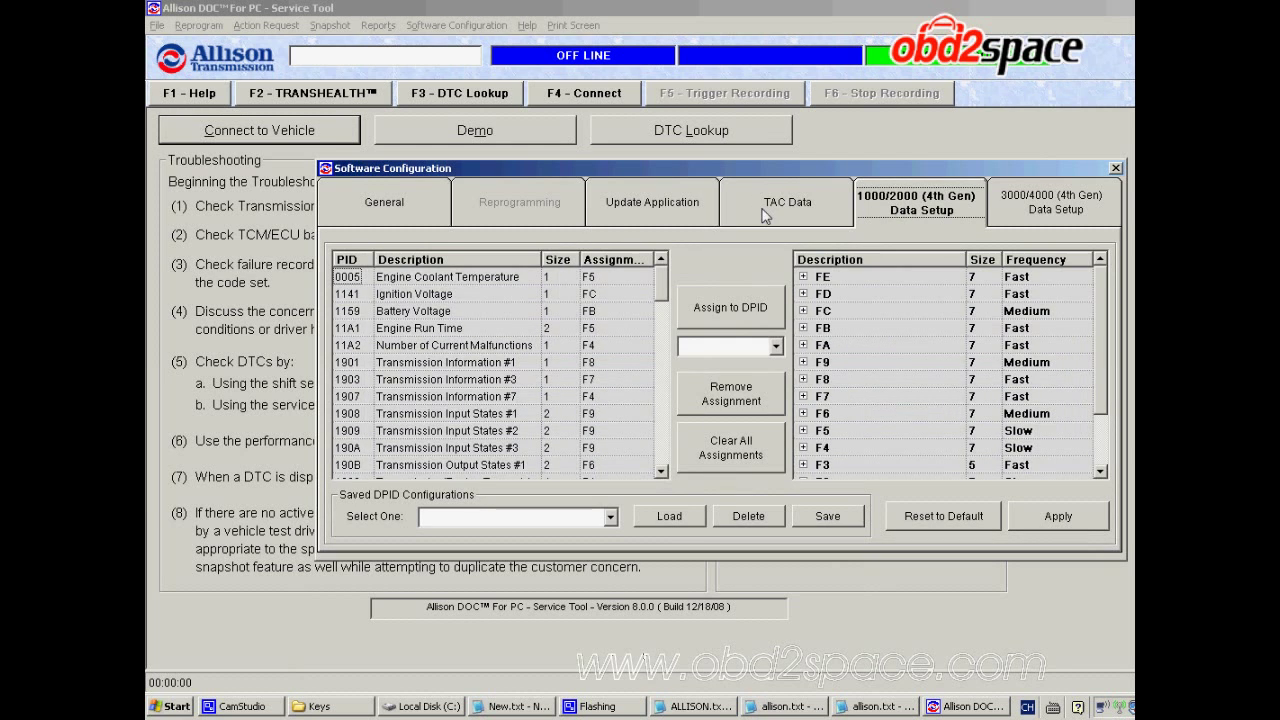
click(397, 210)
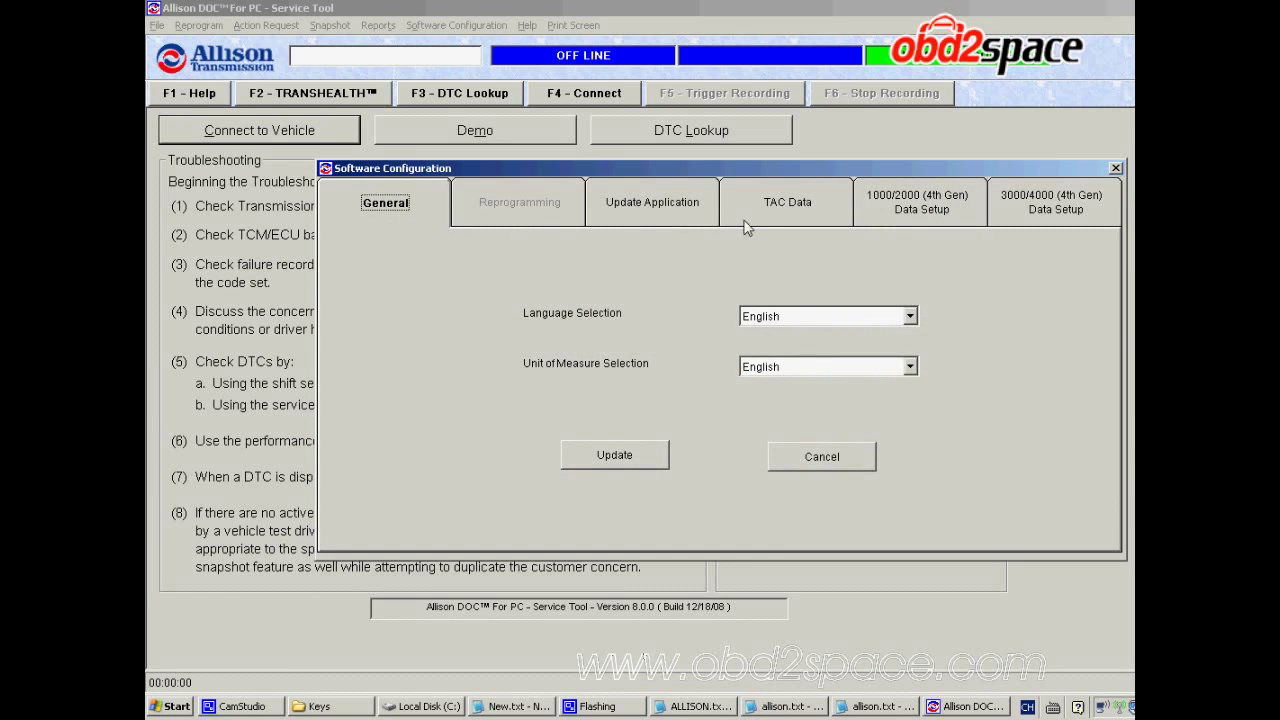
click(660, 210)
click(805, 210)
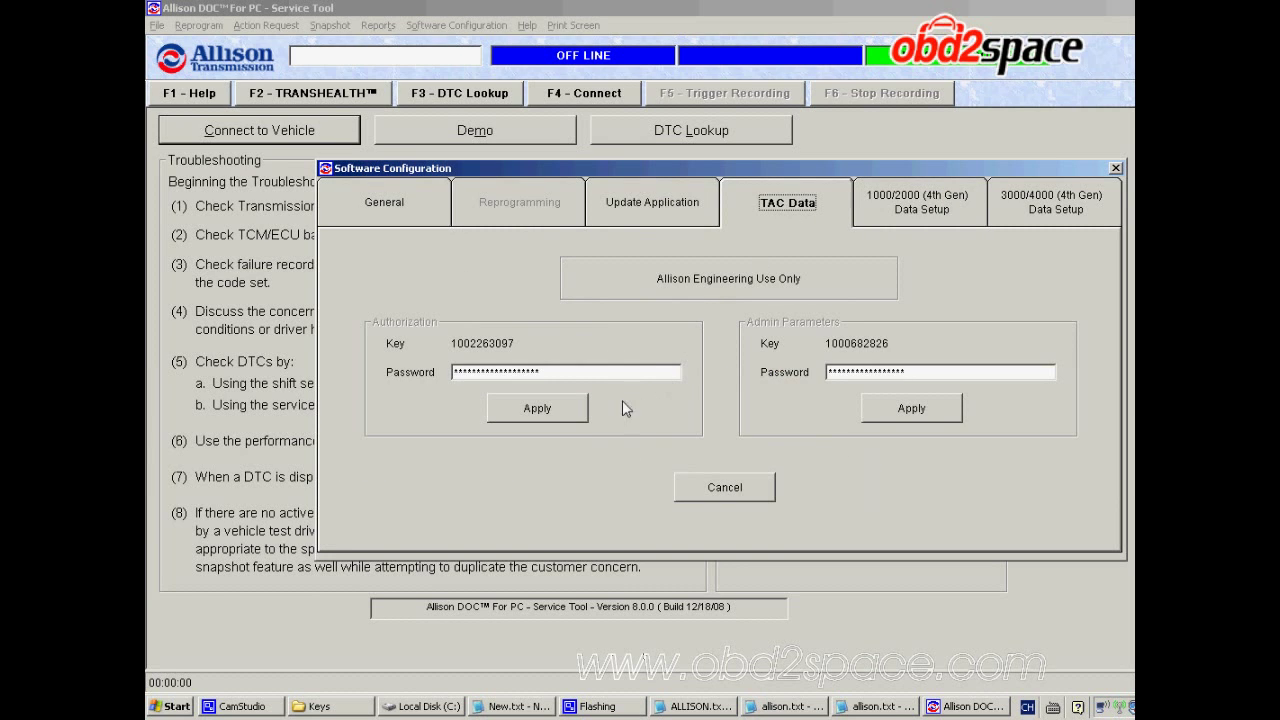
click(950, 208)
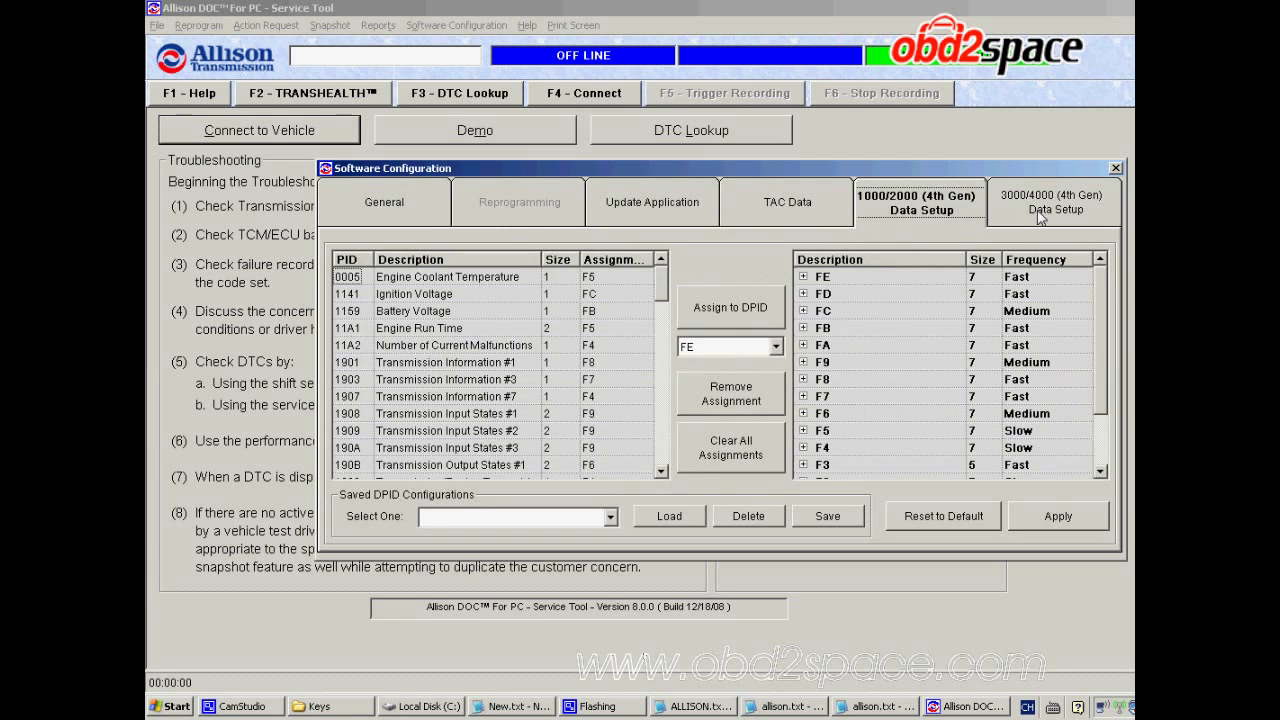
click(783, 210)
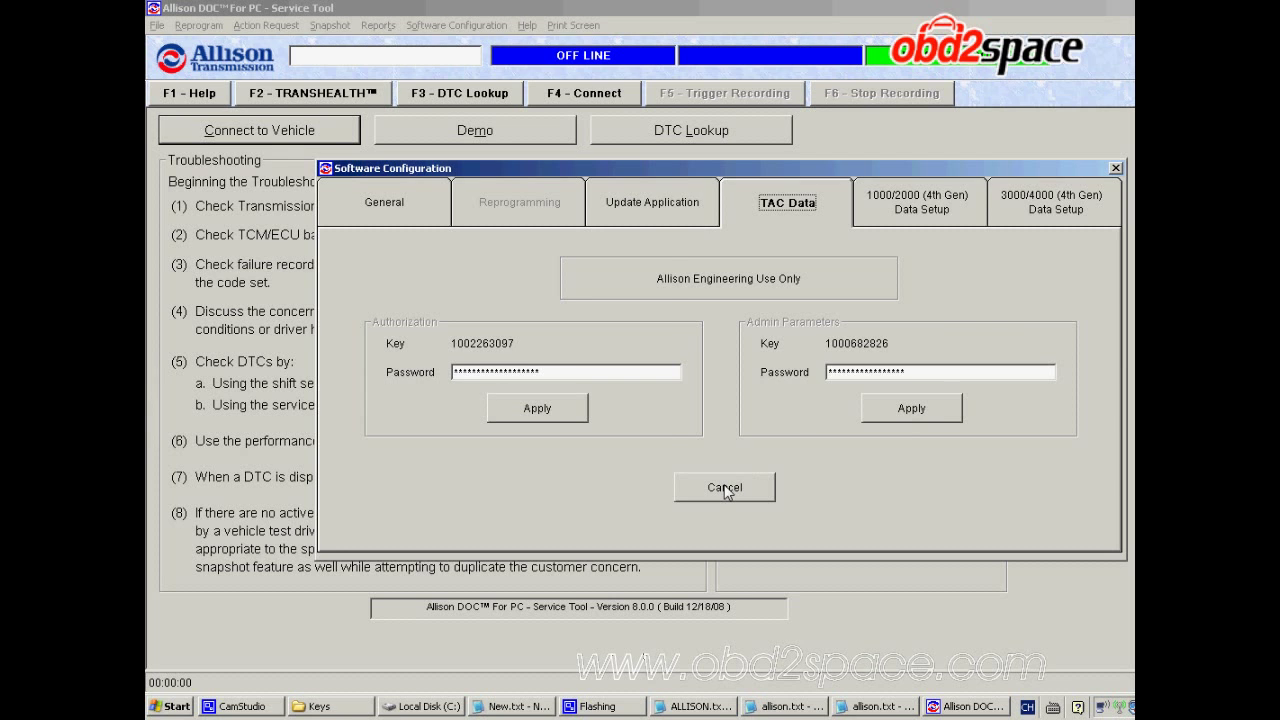
click(1052, 204)
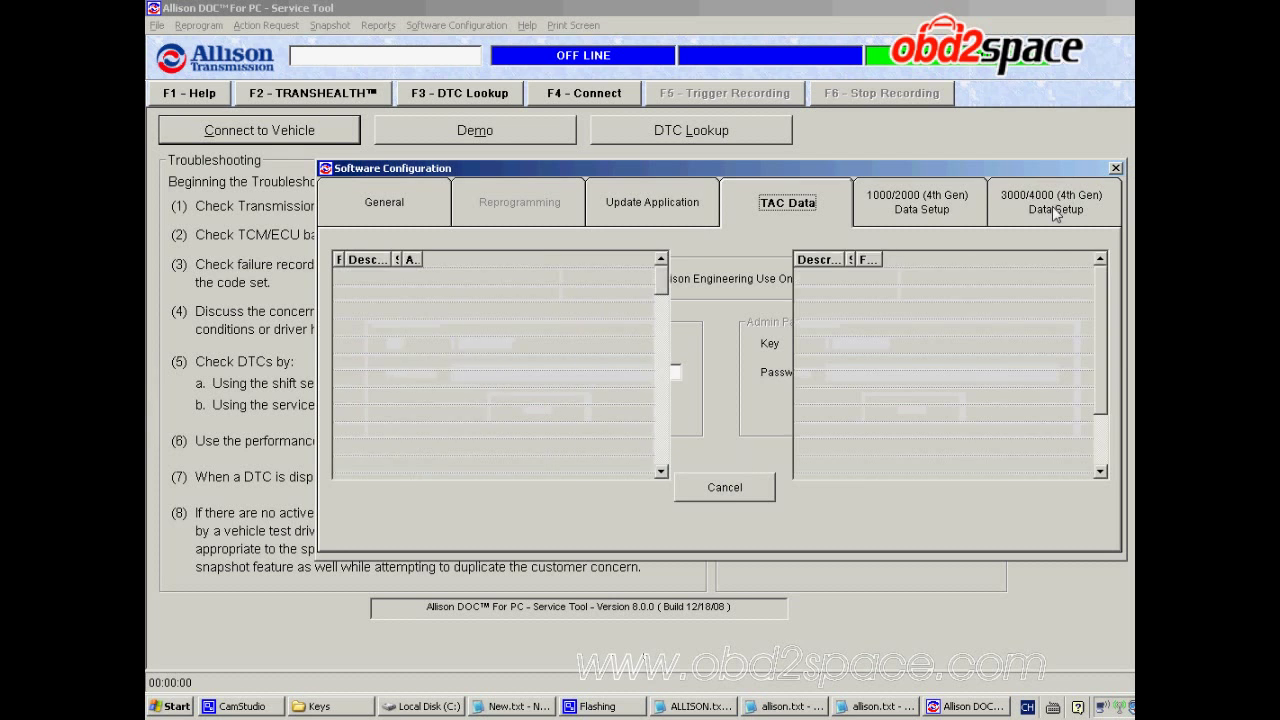
click(423, 210)
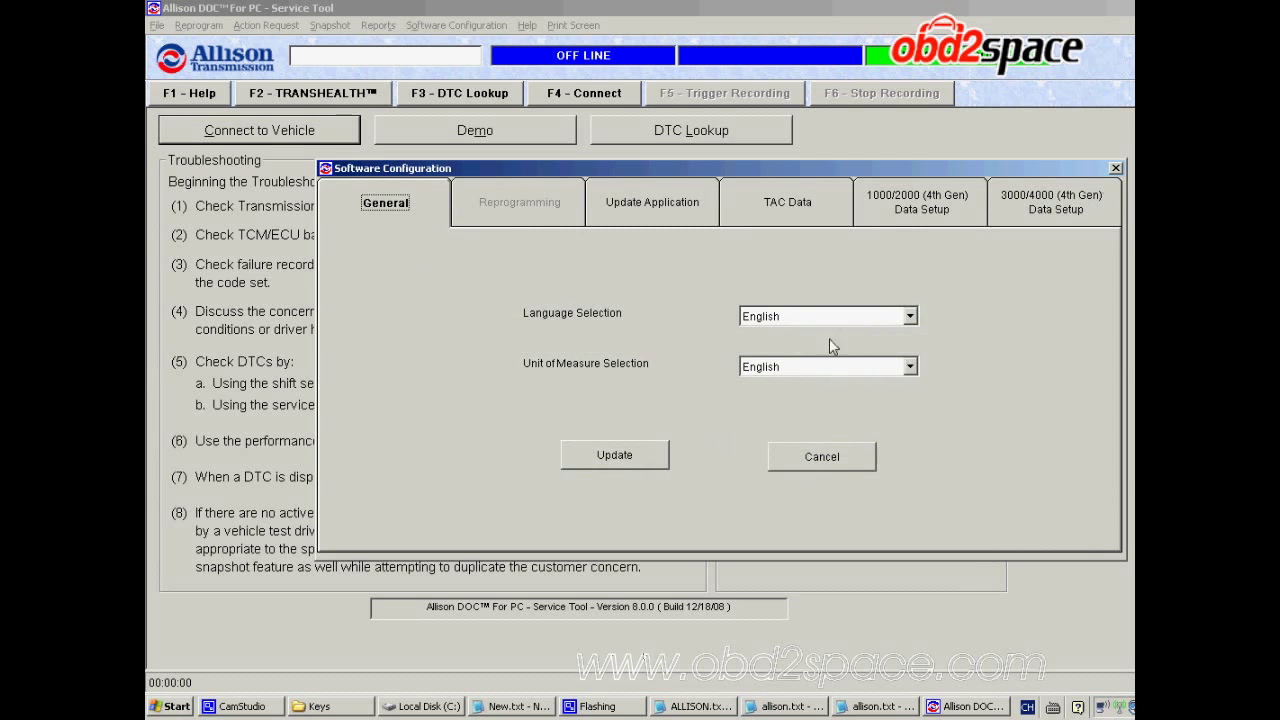
click(617, 458)
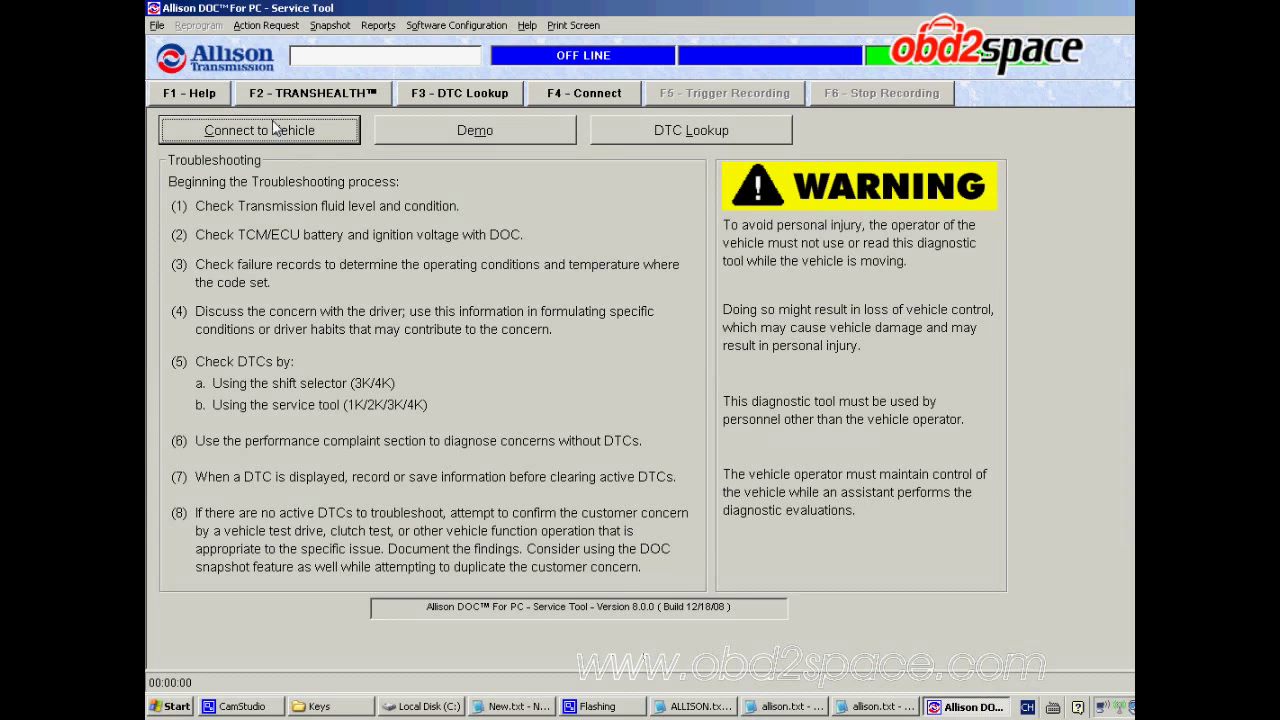
Check the available file and action request commands, view the Update Application settings, and close Software Configuration
click(157, 26)
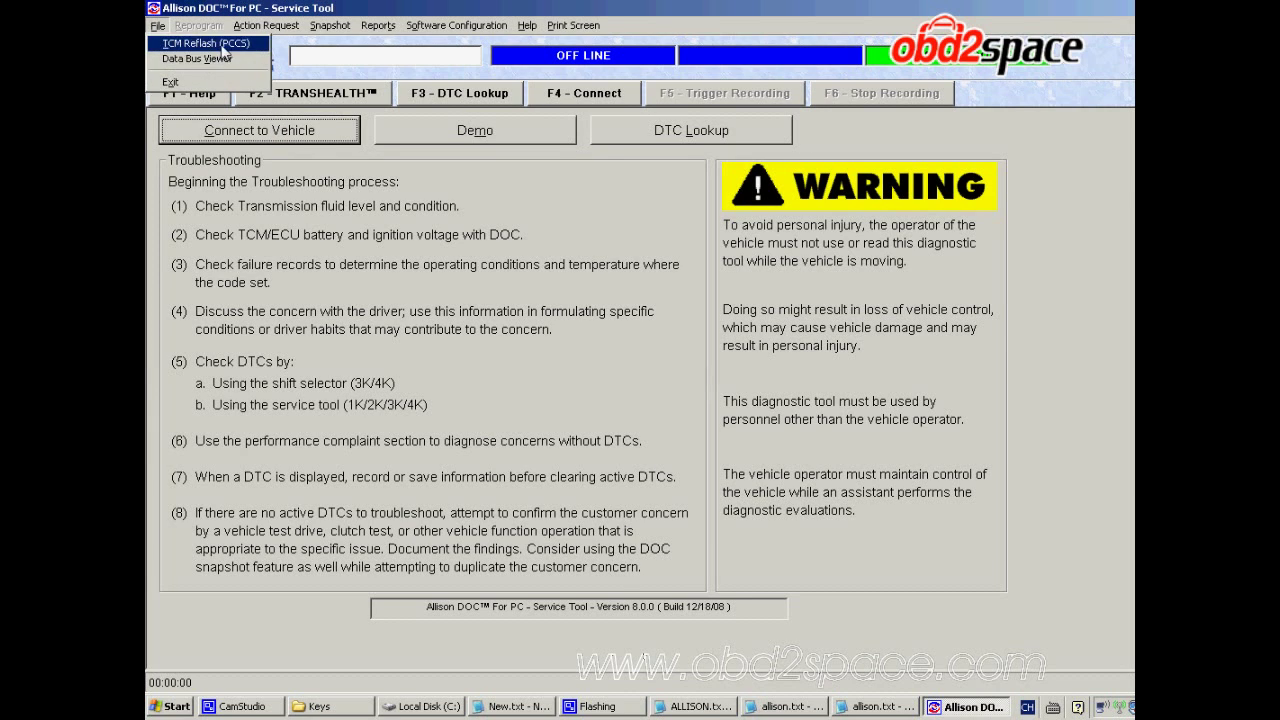
mouse_move(268, 33)
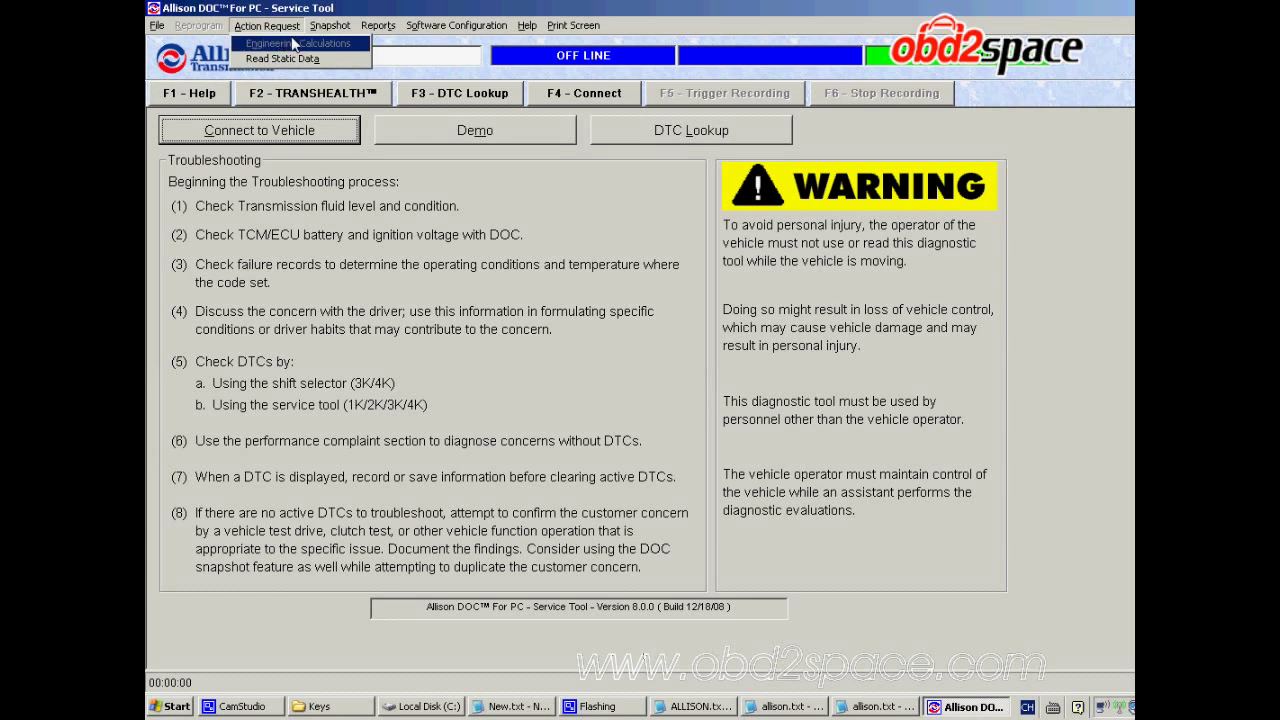
click(463, 28)
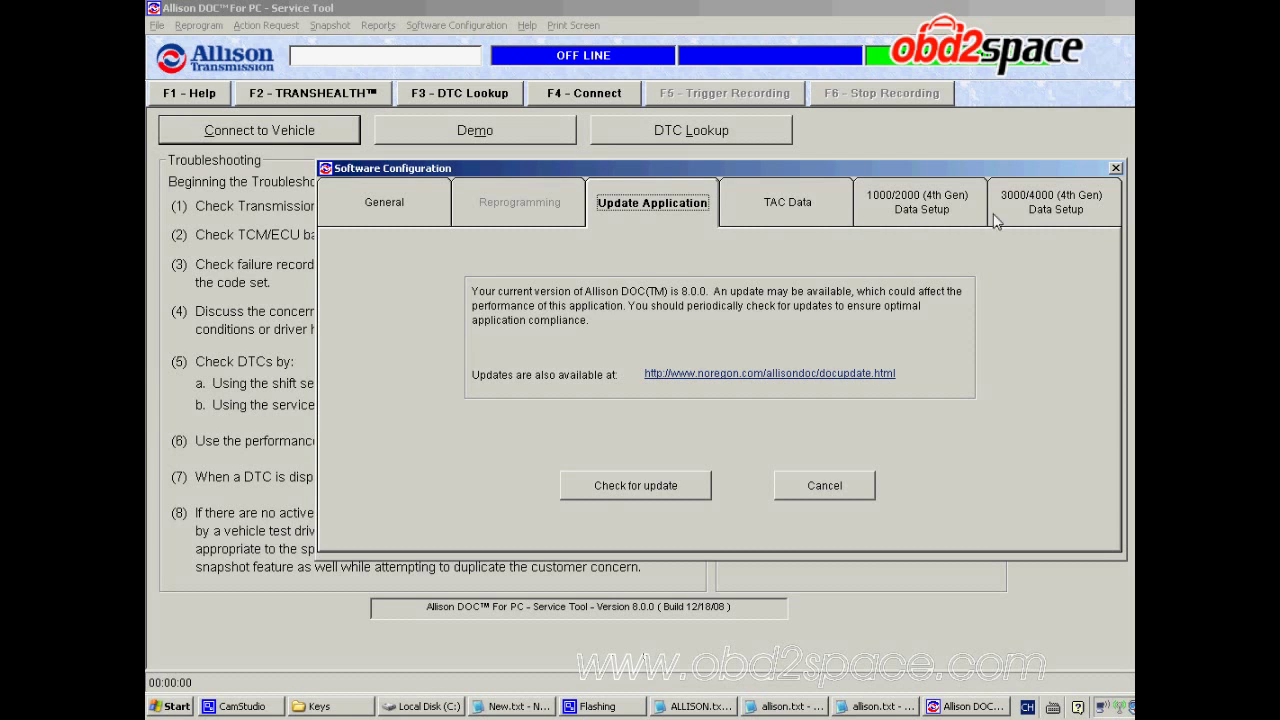
click(1115, 168)
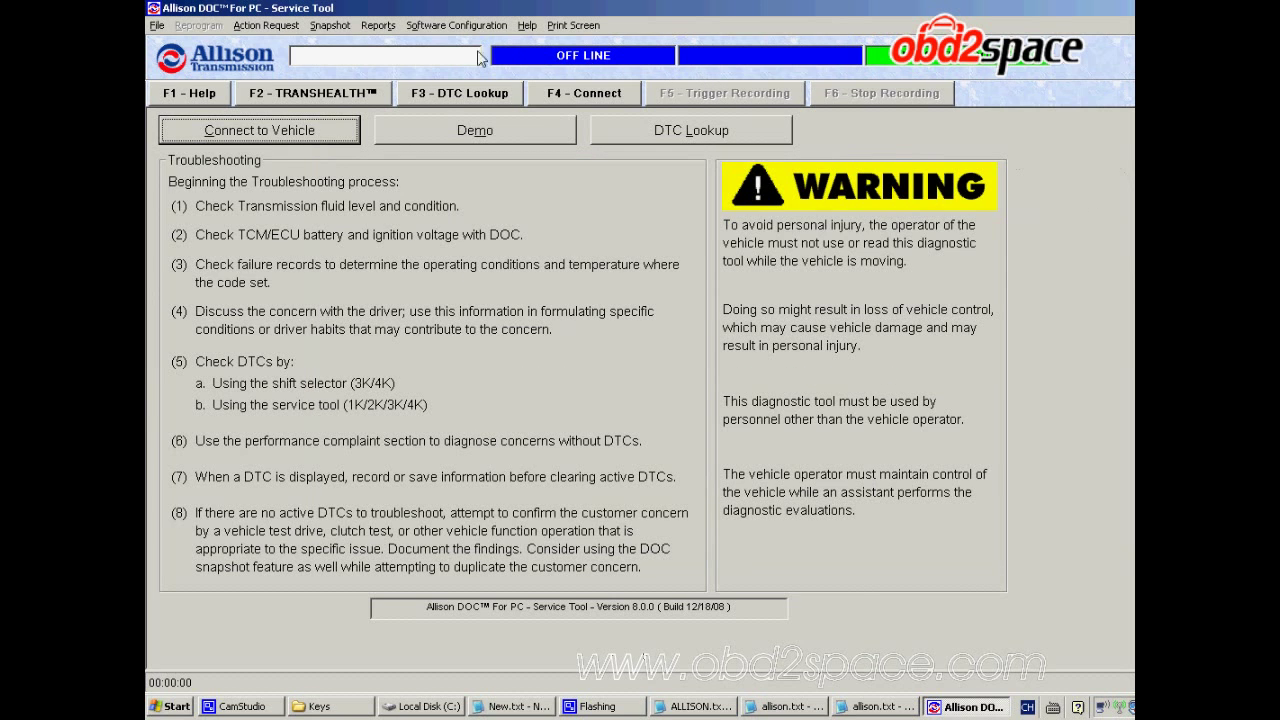
Start the Data Bus Viewer and choose to connect to the data bus with a new connection
click(158, 25)
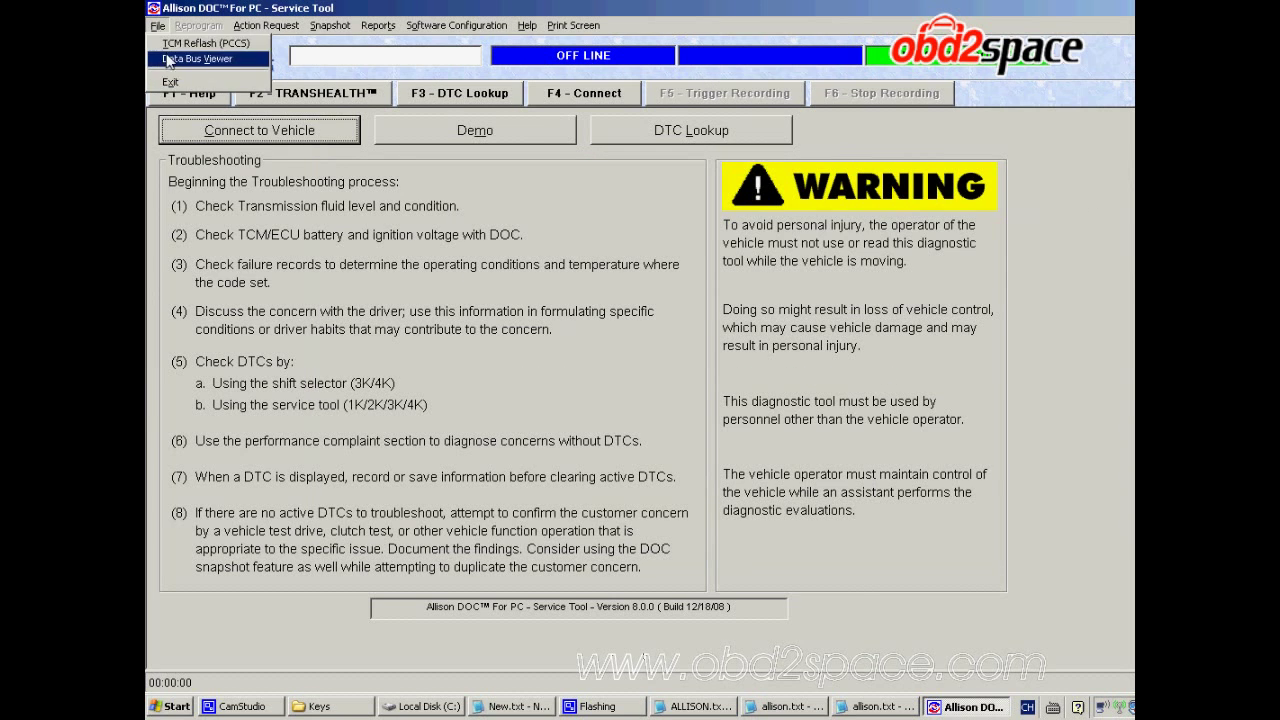
click(168, 60)
click(600, 397)
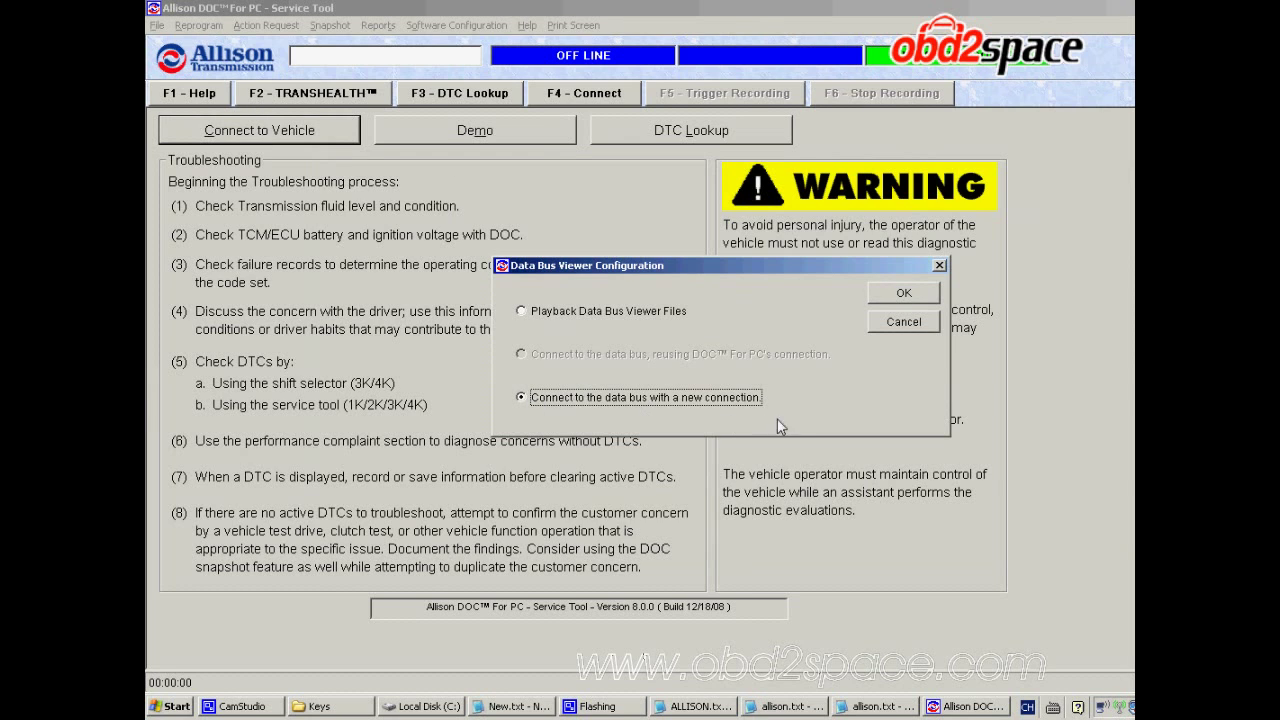
click(903, 294)
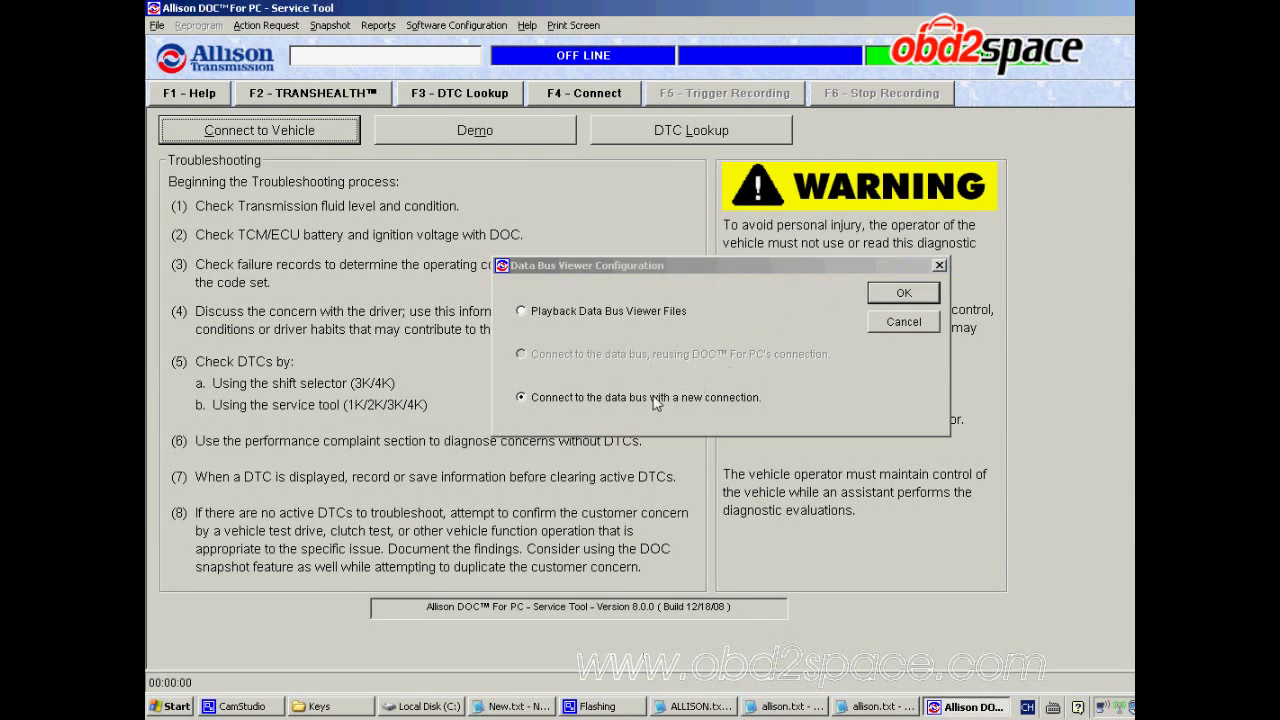
Set the data bus adapter to vendor NXULNK32, protocol J1708 and device USB-Link, start the Data Bus Viewer, and close it
click(626, 342)
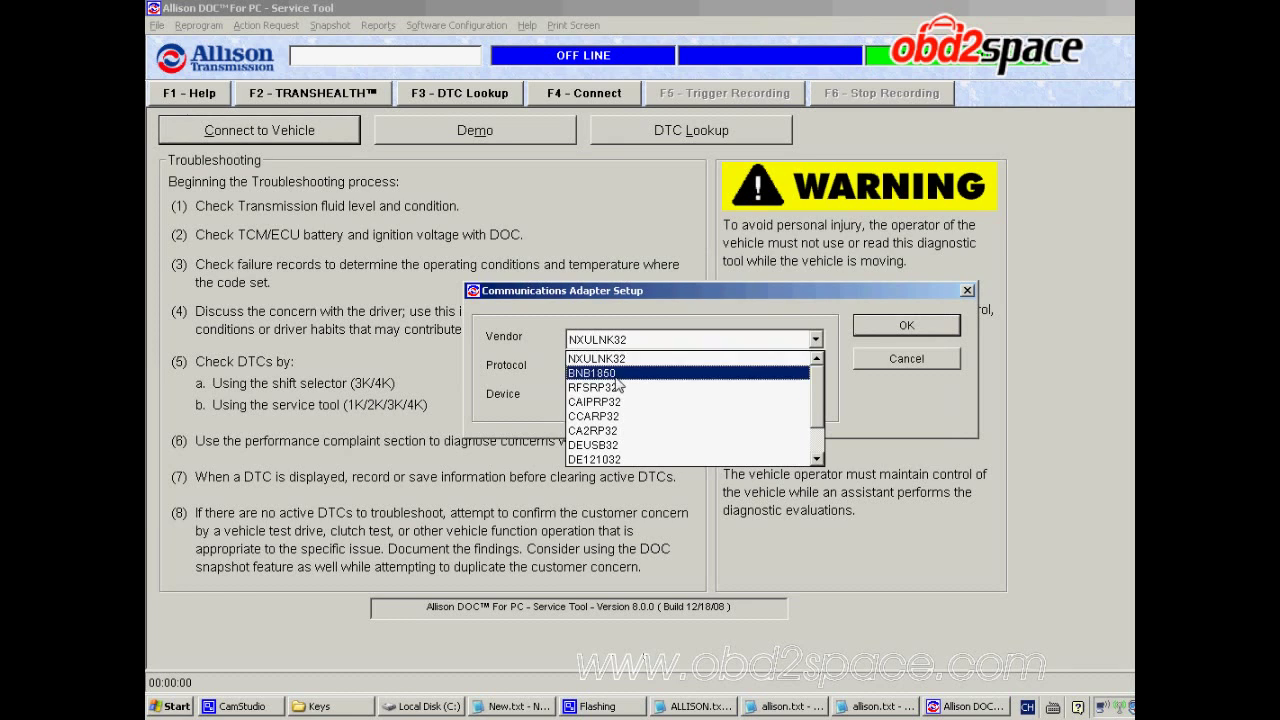
click(590, 358)
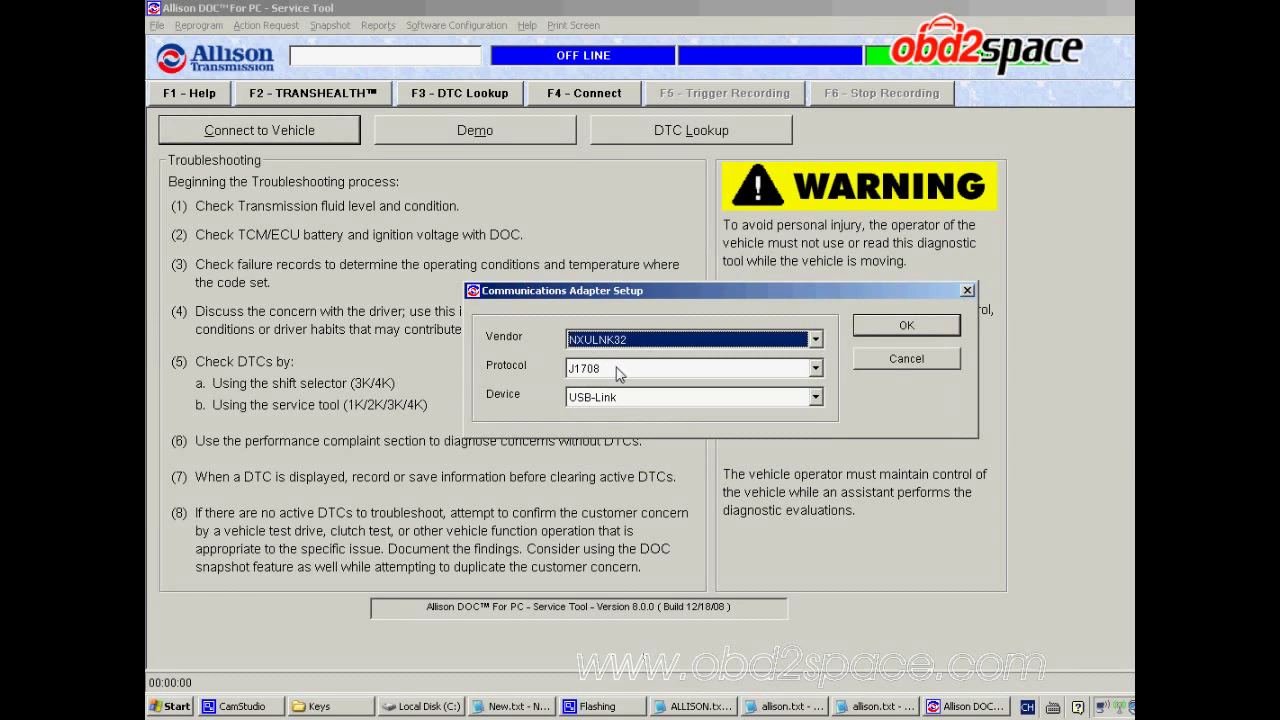
click(618, 370)
click(604, 400)
click(618, 411)
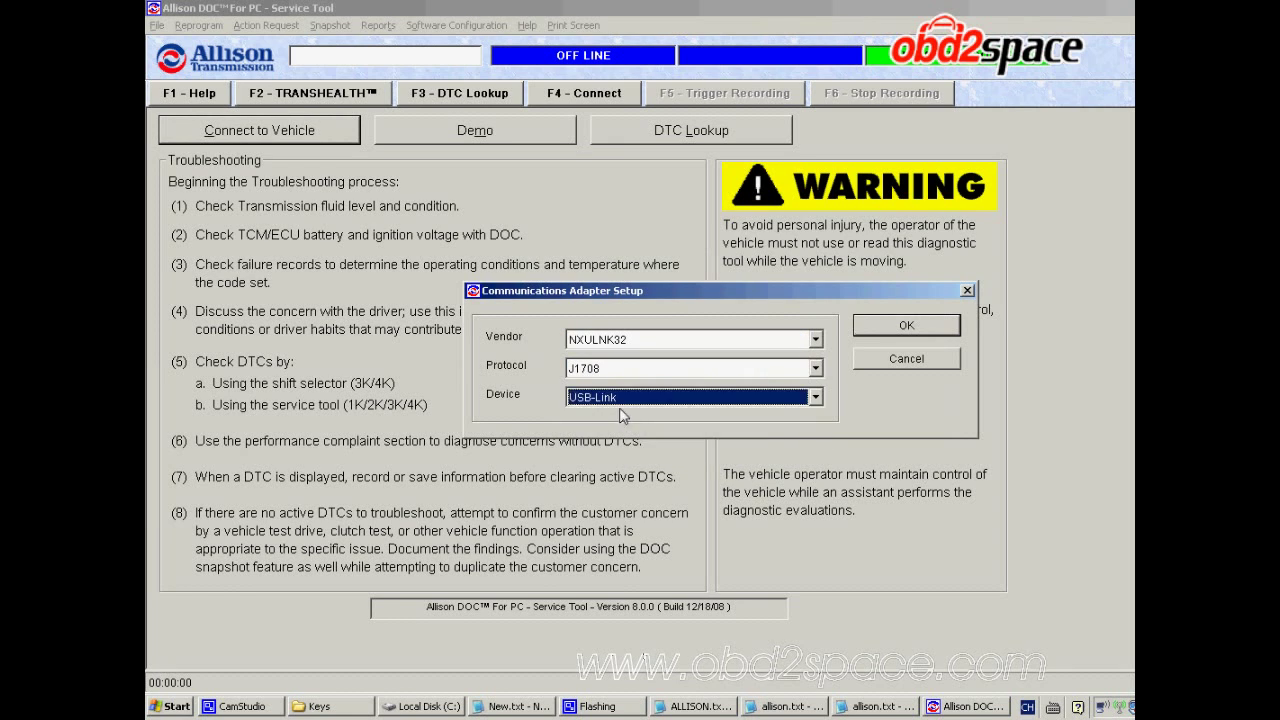
click(632, 404)
click(638, 404)
click(910, 328)
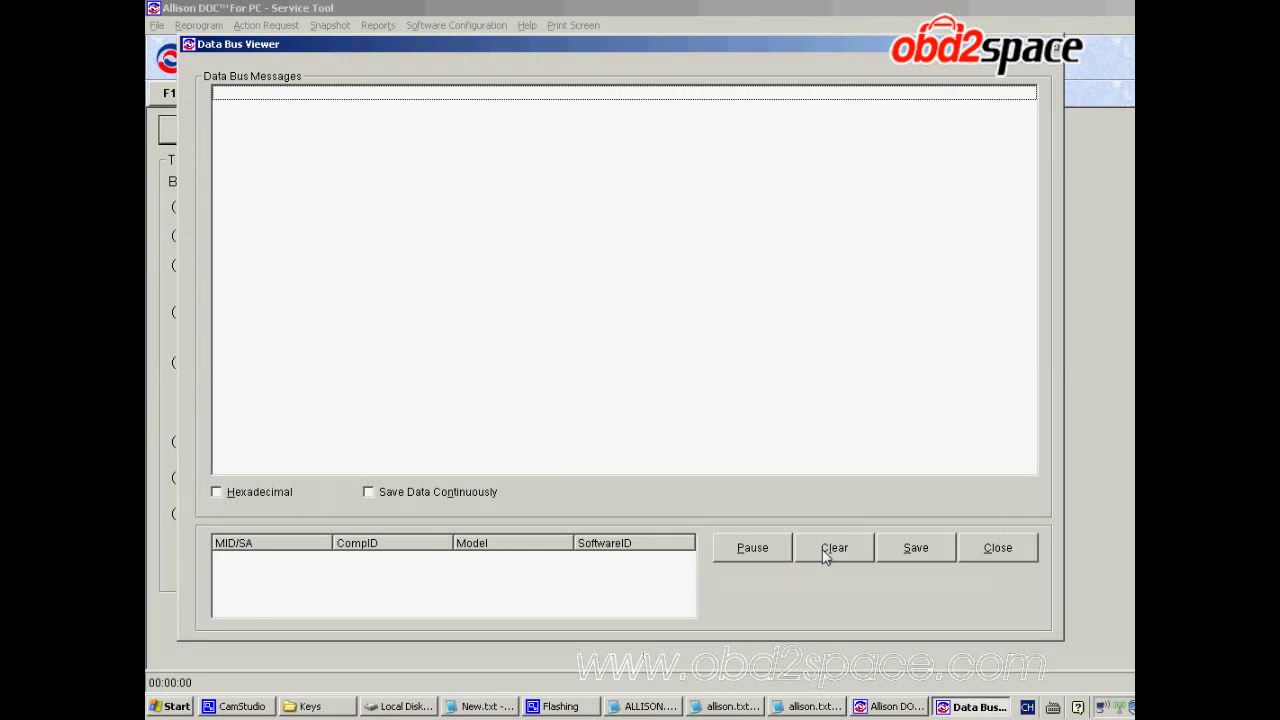
click(1009, 559)
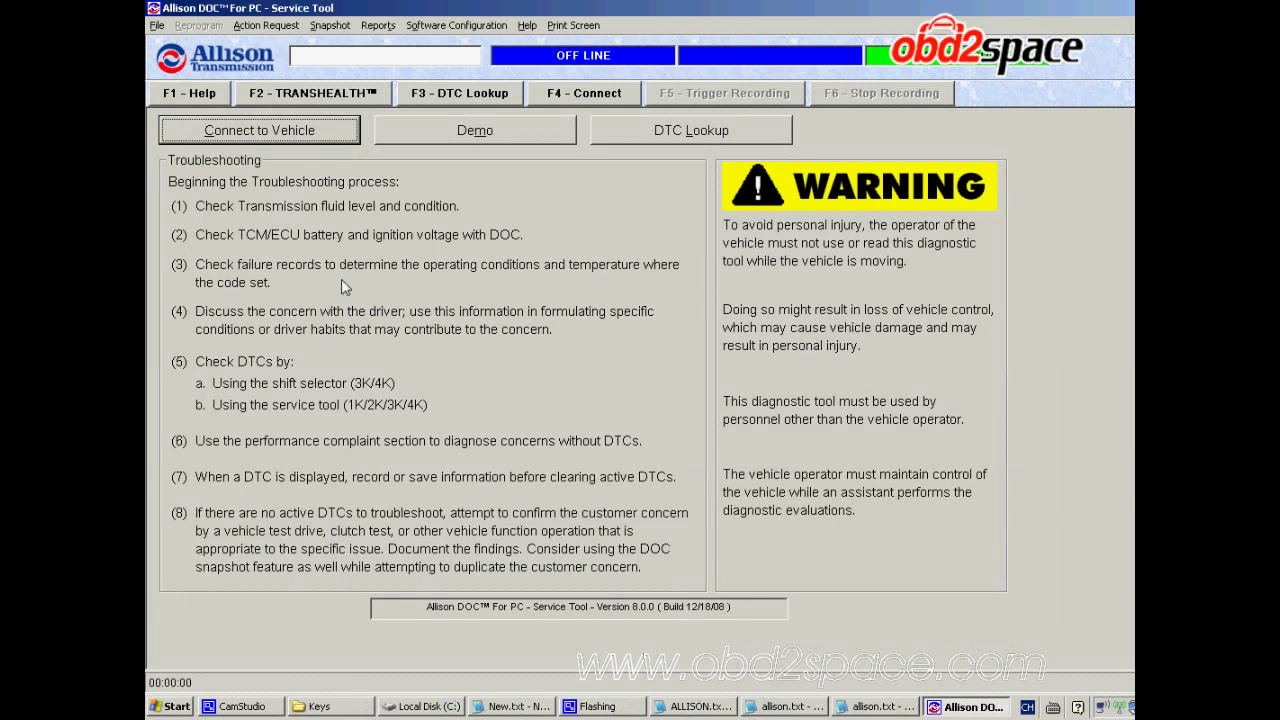
View the data bus from the vehicle connection dialog using a new NXULNK32 J1708 USB-Link connection, and close the viewer
click(240, 141)
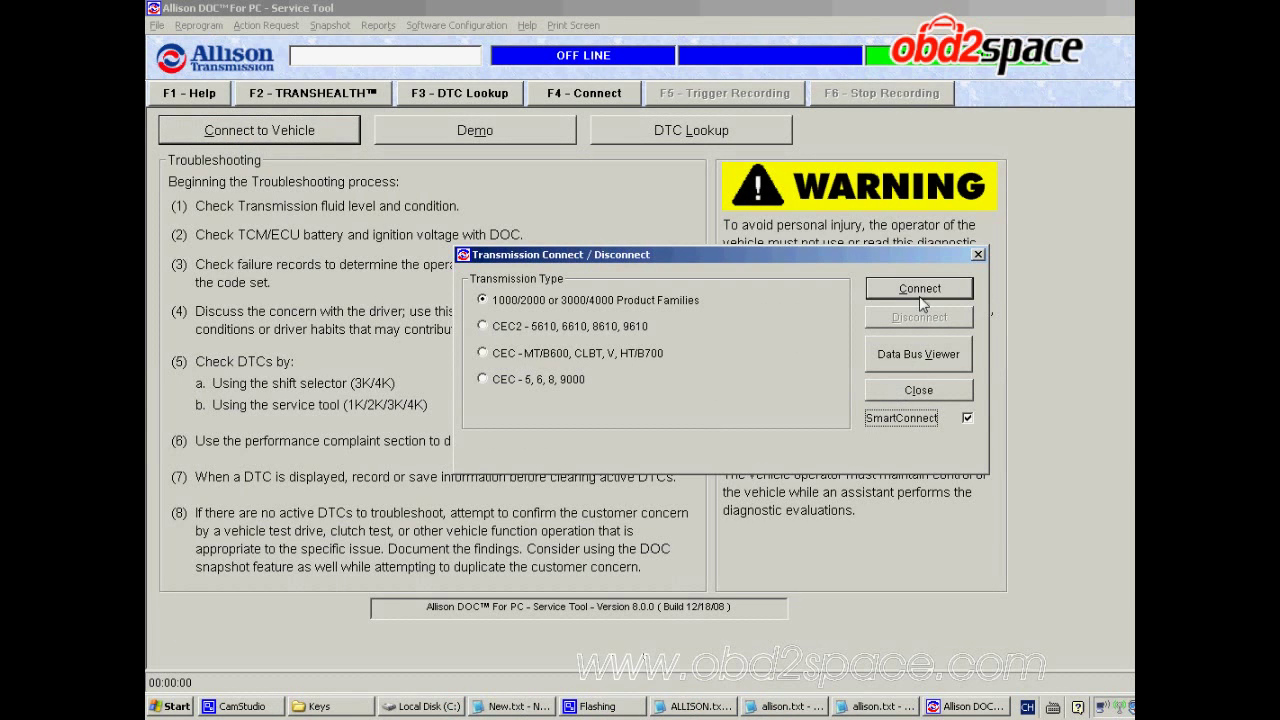
click(909, 360)
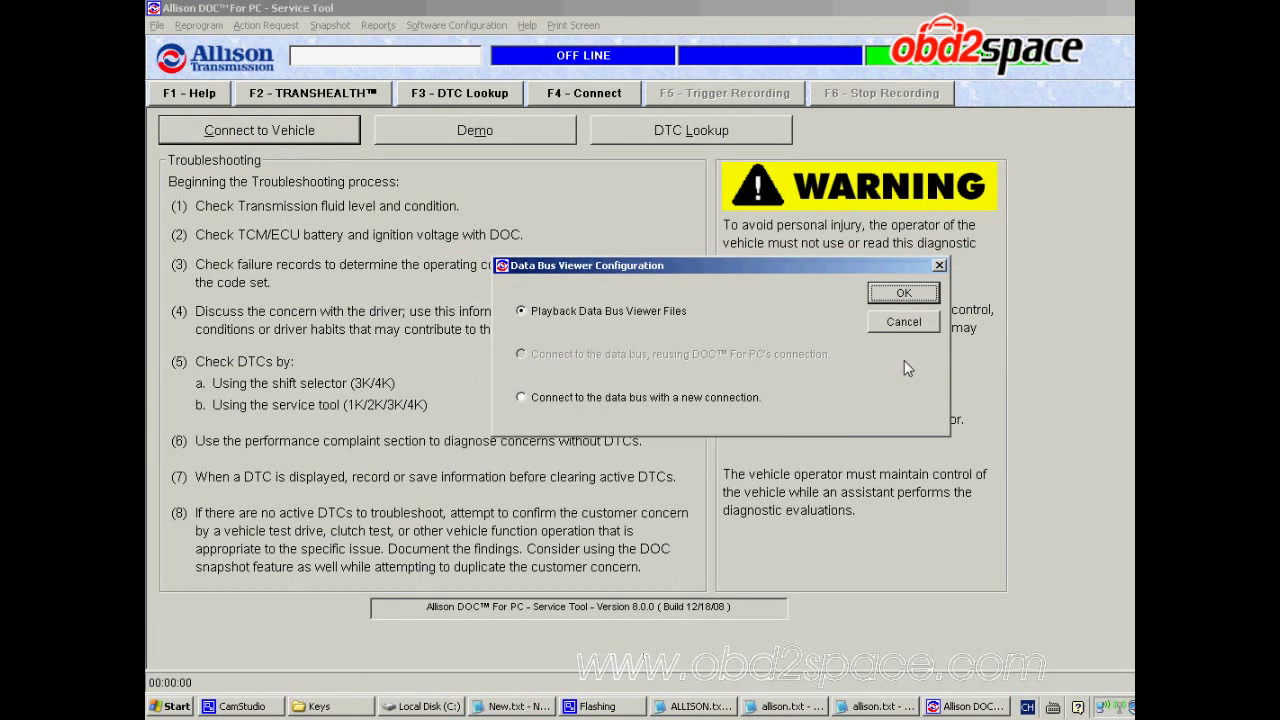
click(673, 401)
click(900, 294)
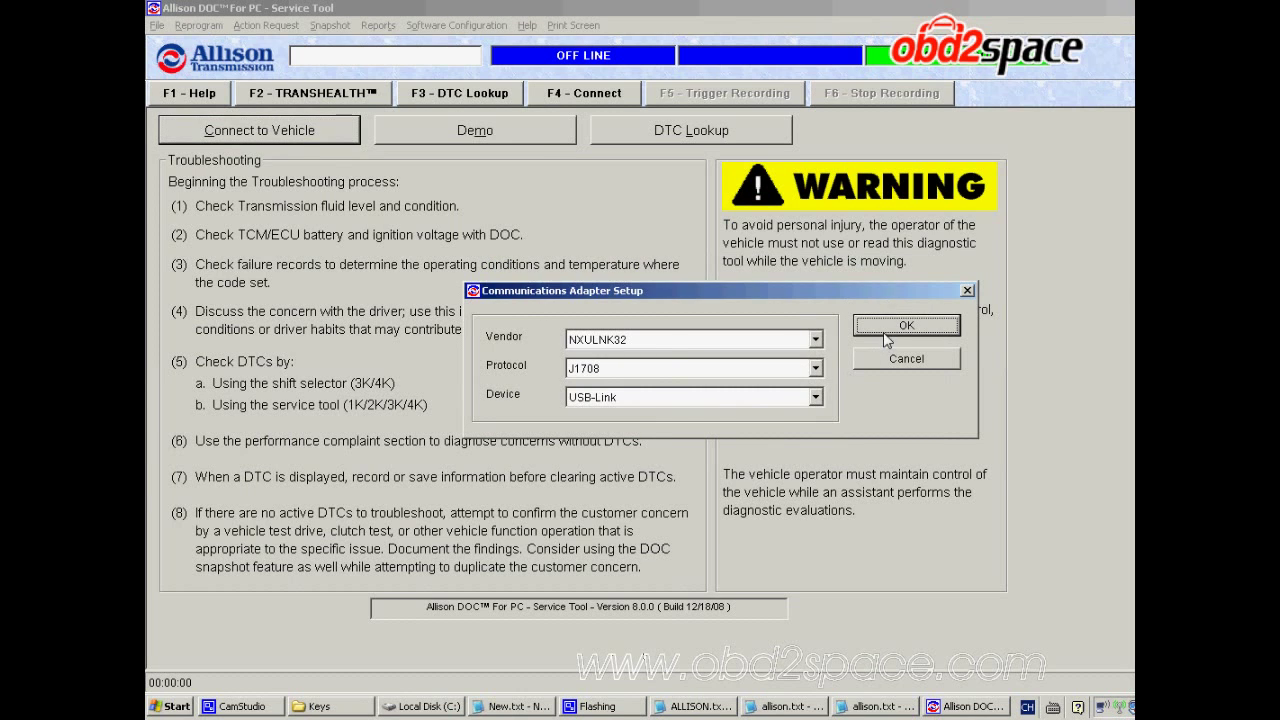
click(883, 330)
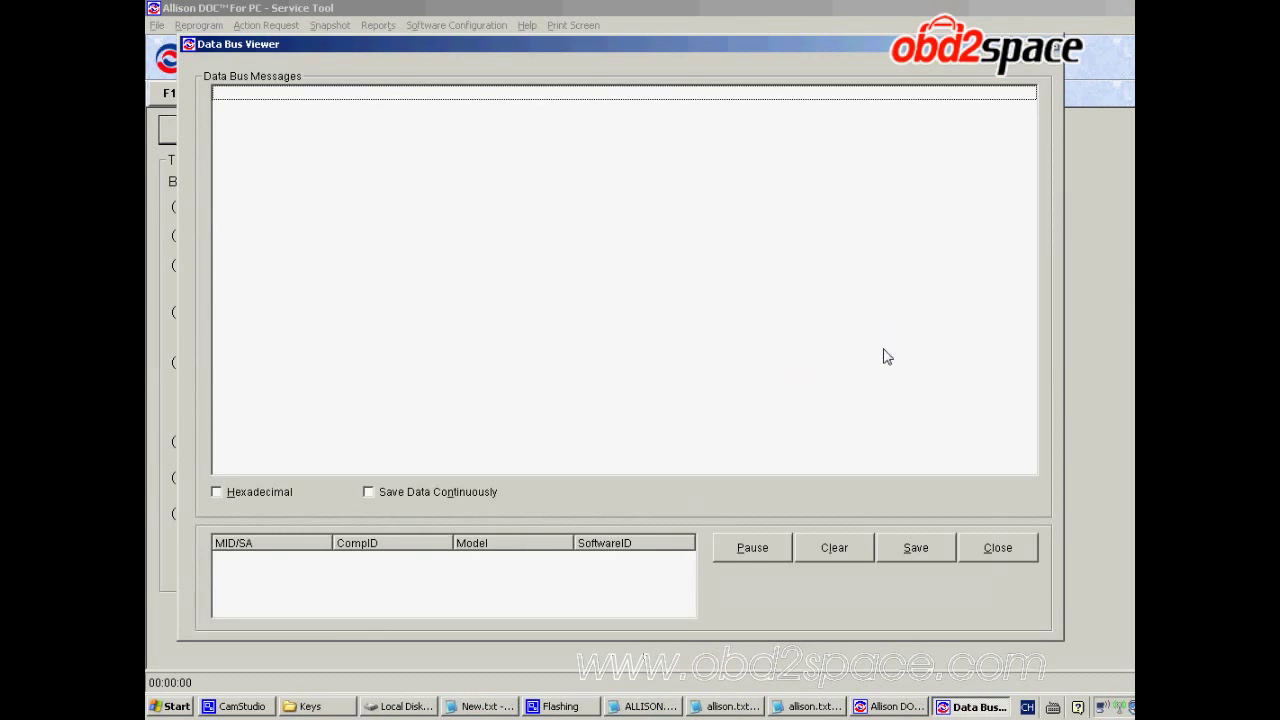
click(1005, 547)
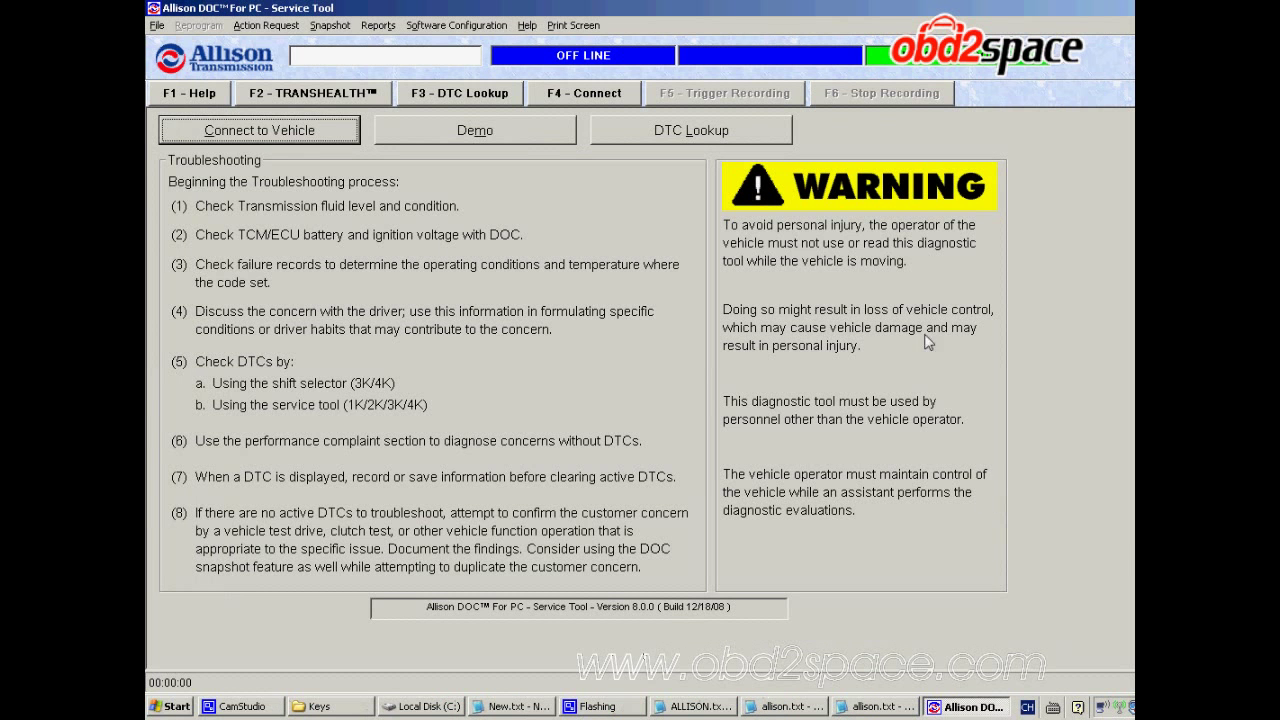
Try to connect to the 1000/2000 or 3000/4000 Product Families through NEXIQ USB-Link over J1939/GMLAN, and cancel the attempt
click(209, 138)
click(897, 296)
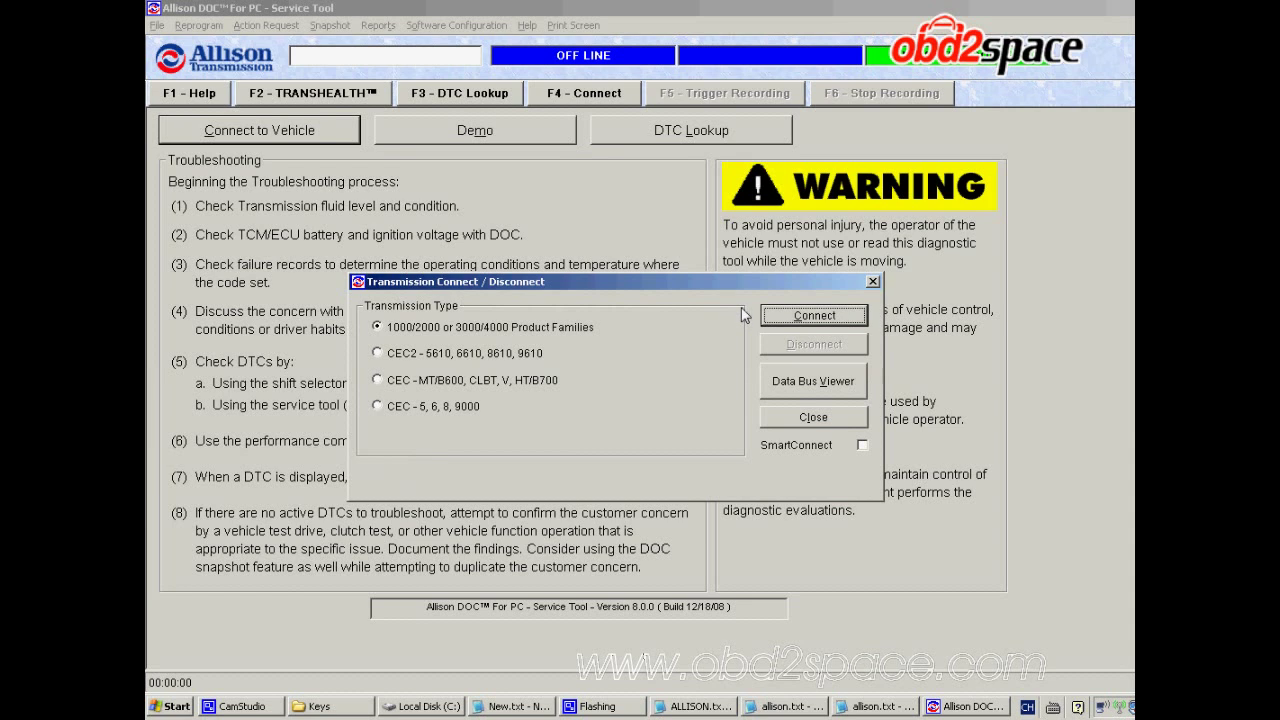
click(794, 320)
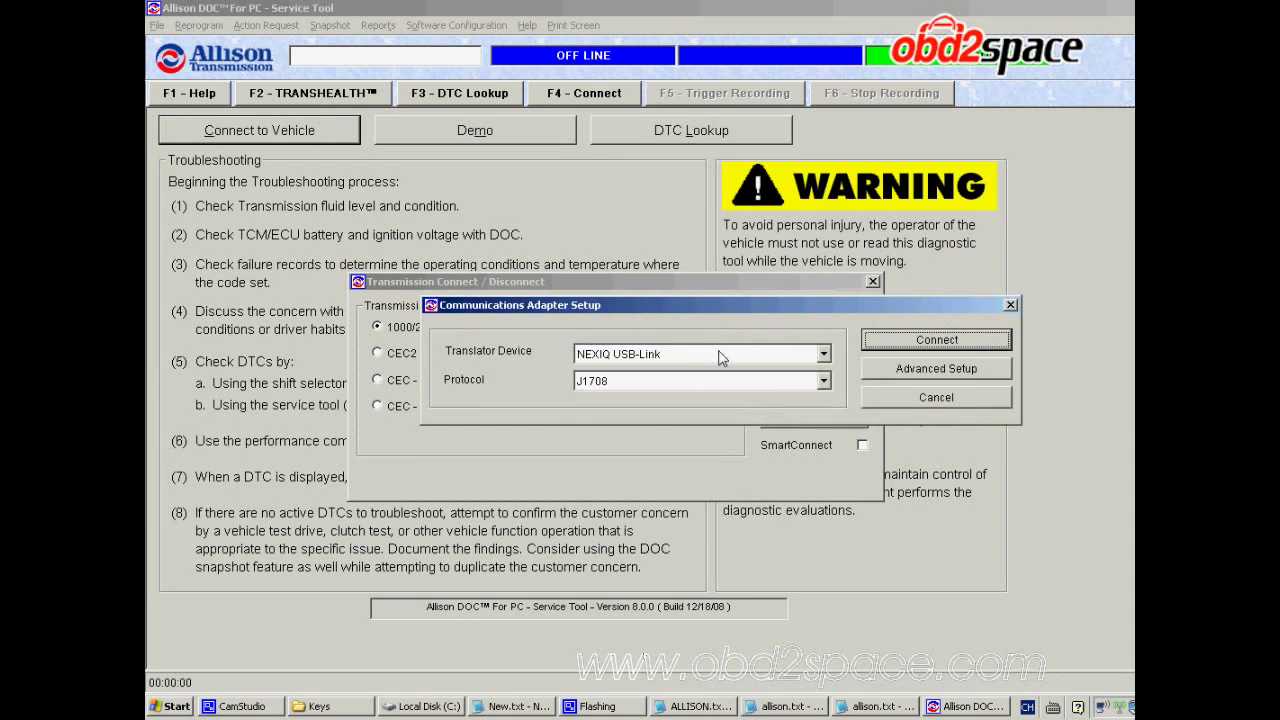
click(702, 358)
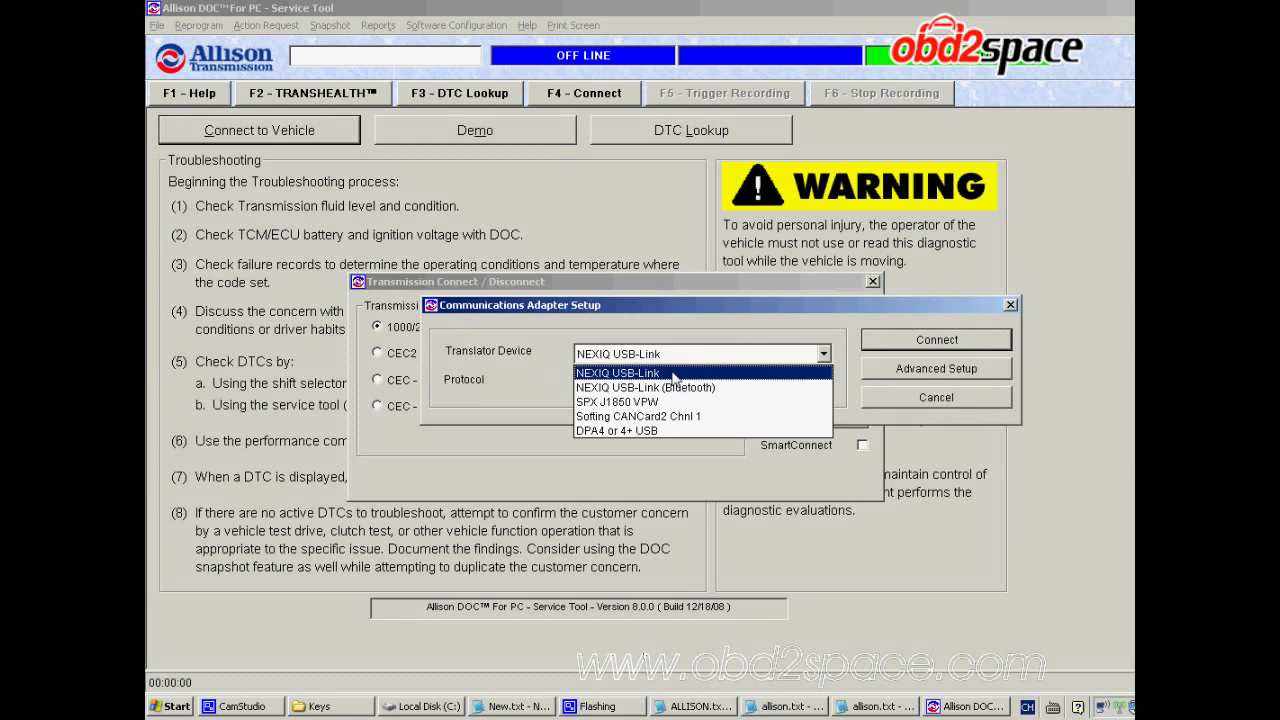
click(674, 374)
click(670, 381)
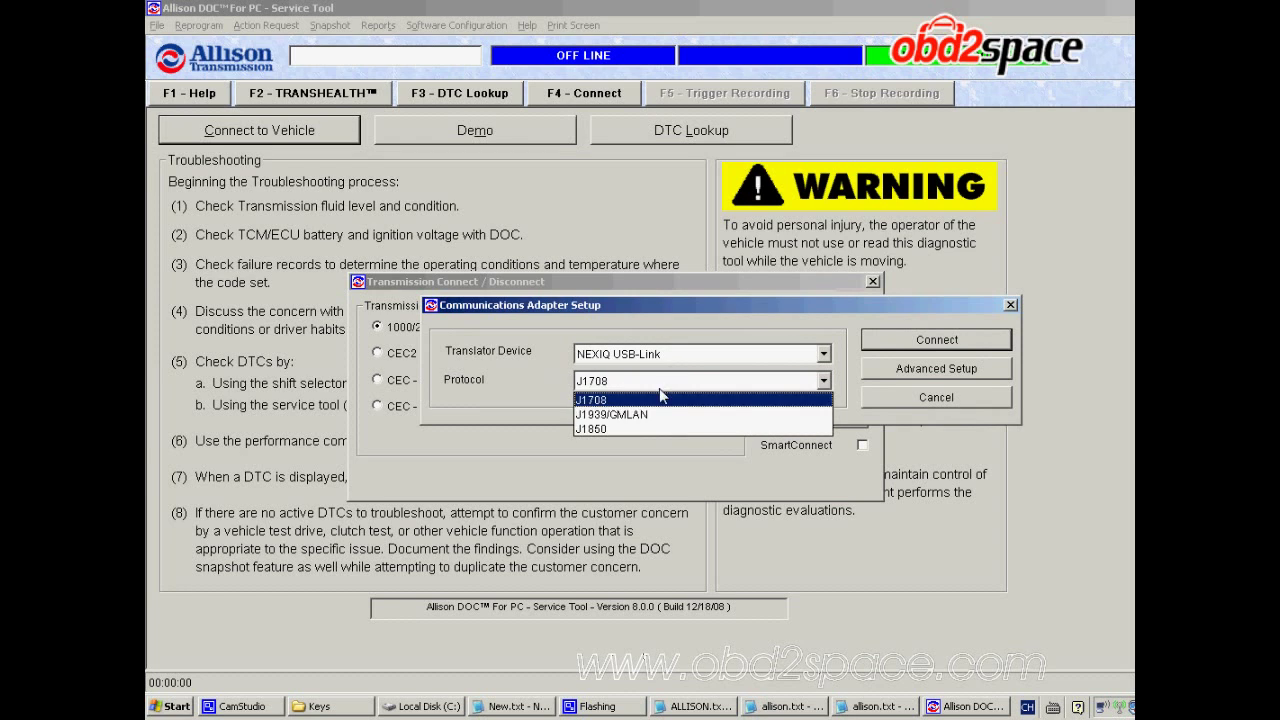
click(658, 406)
click(659, 381)
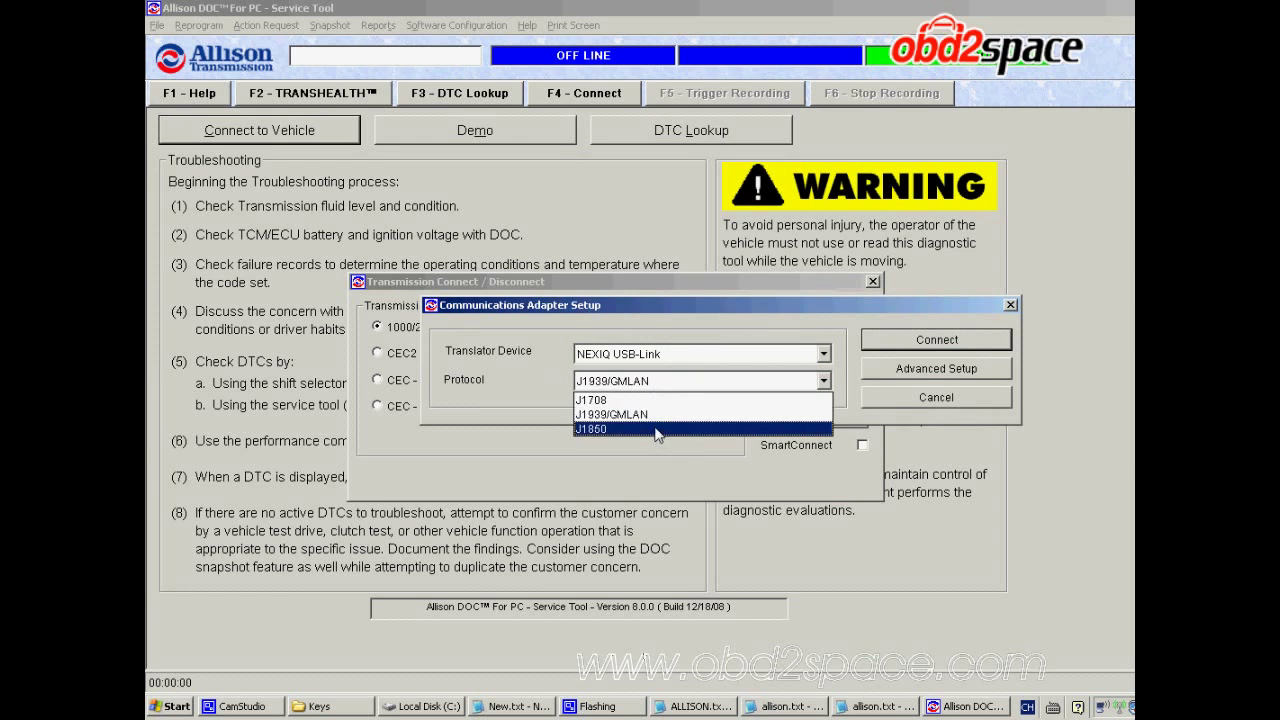
click(659, 410)
click(913, 342)
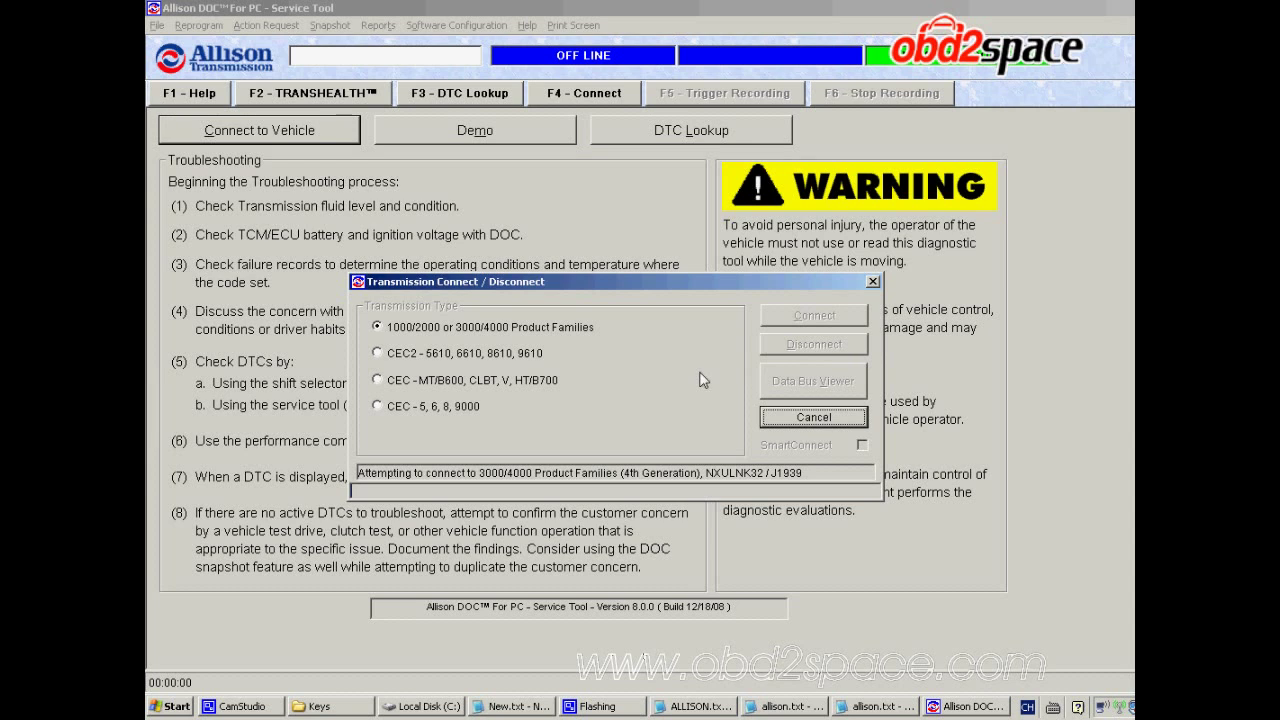
click(781, 420)
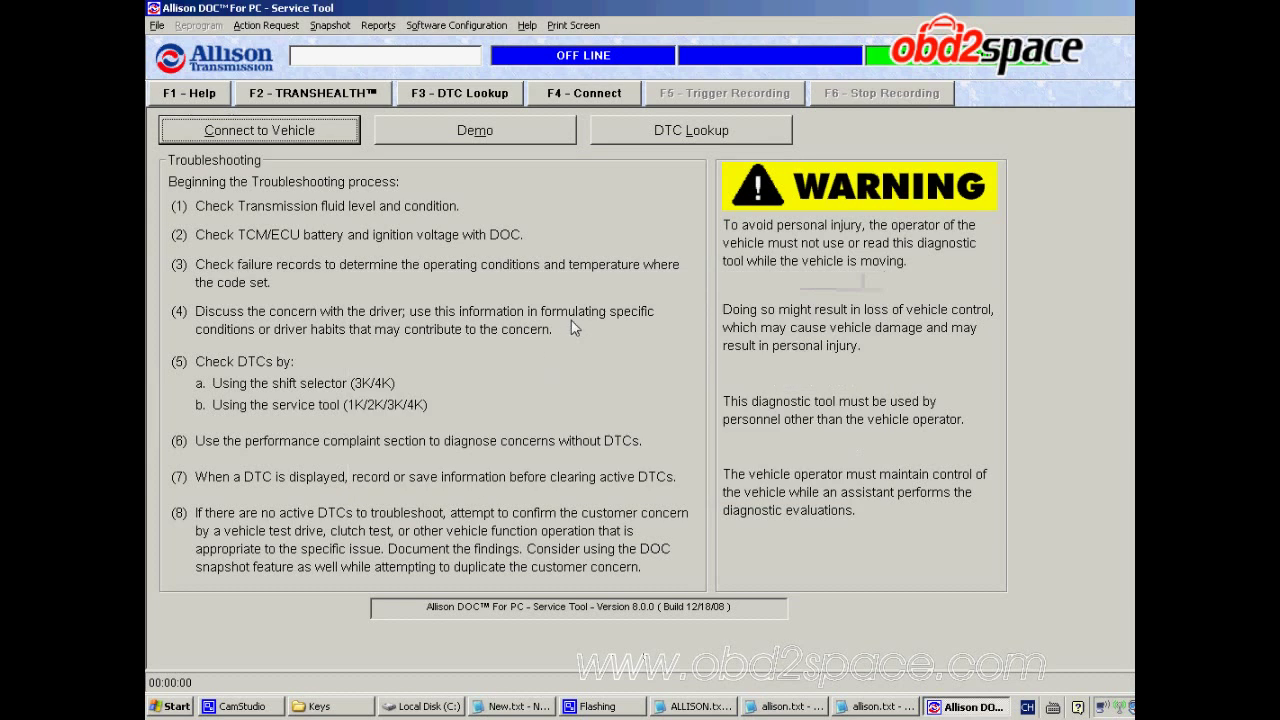
Try the 1000/2000 or 3000/4000 Product Families connection again with SmartConnect enabled, and abandon it
click(266, 133)
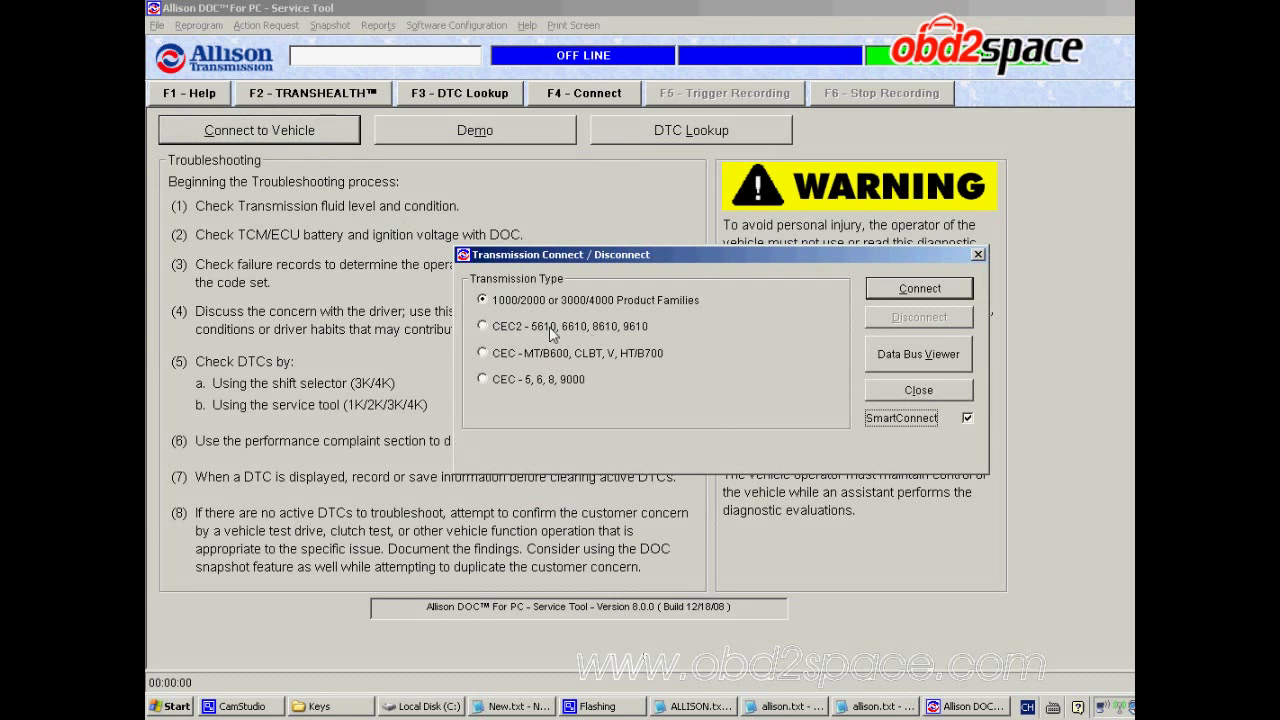
drag(674, 256, 548, 256)
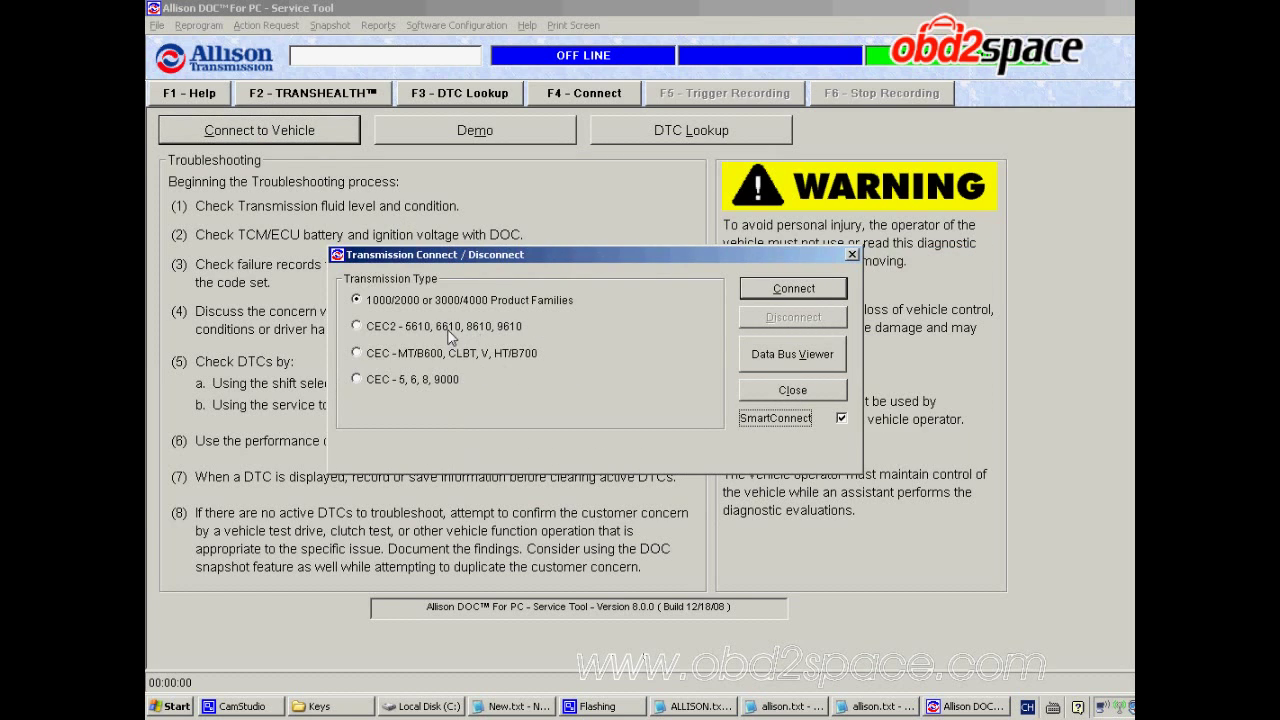
click(793, 288)
click(783, 391)
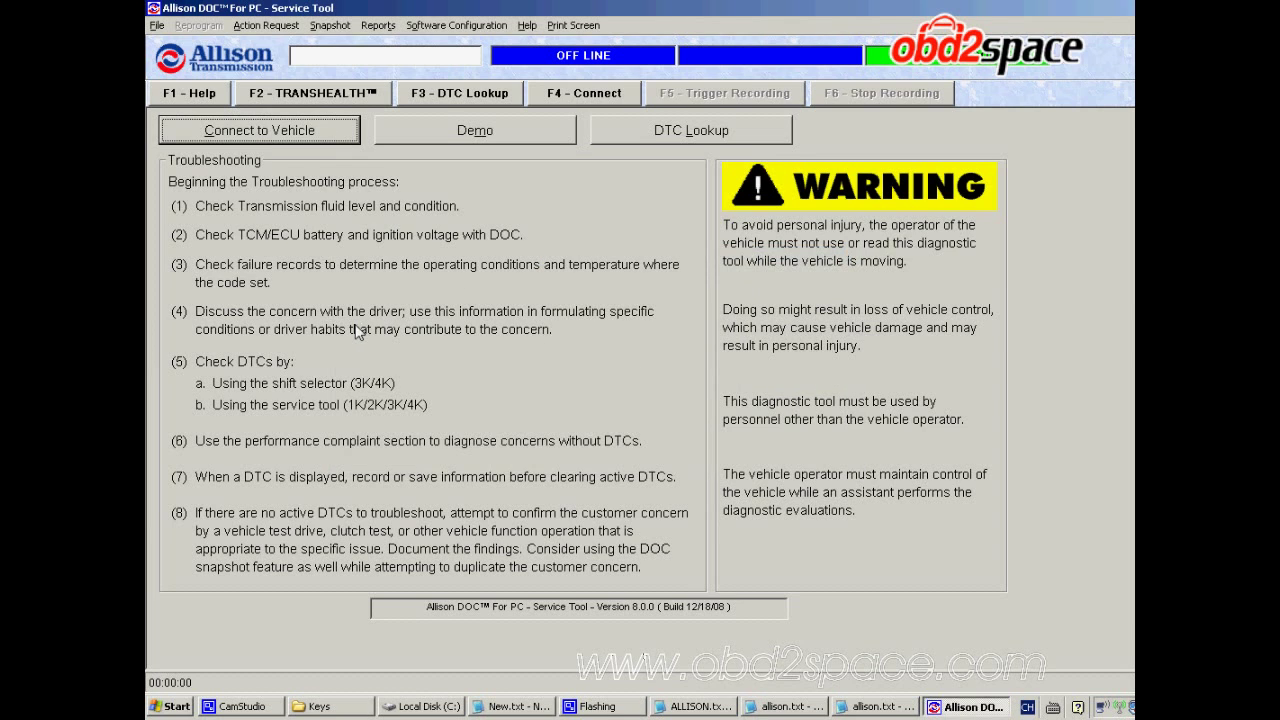
Reopen the vehicle connection dialog, try the CEC transmission types, and choose CEC2 - 5610, 6610, 8610, 9610
click(313, 137)
click(480, 328)
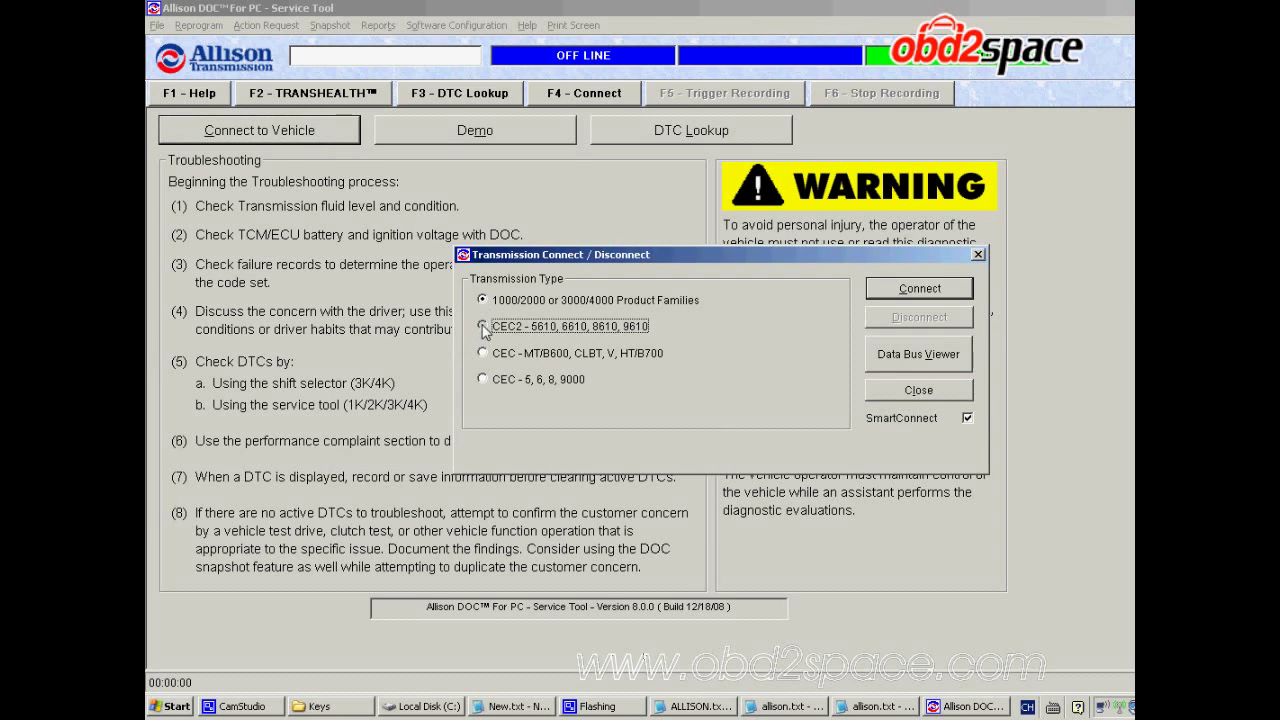
drag(613, 257, 428, 262)
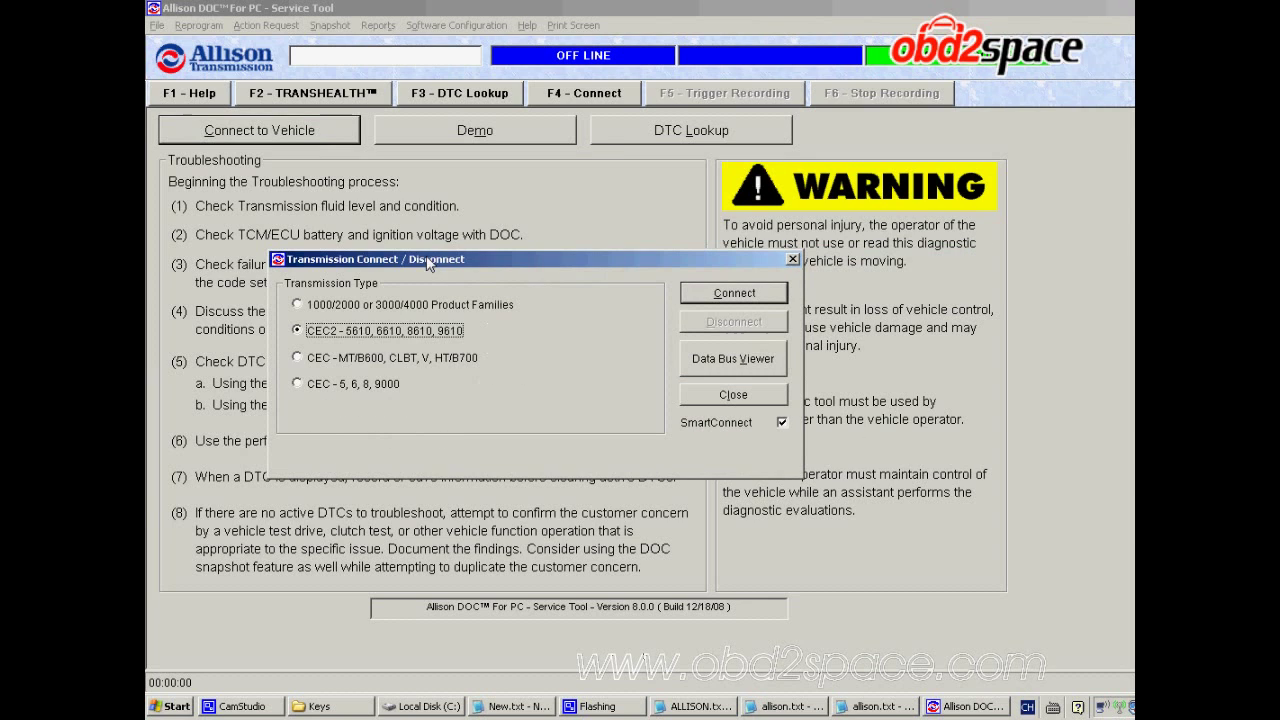
click(379, 357)
click(361, 390)
click(362, 366)
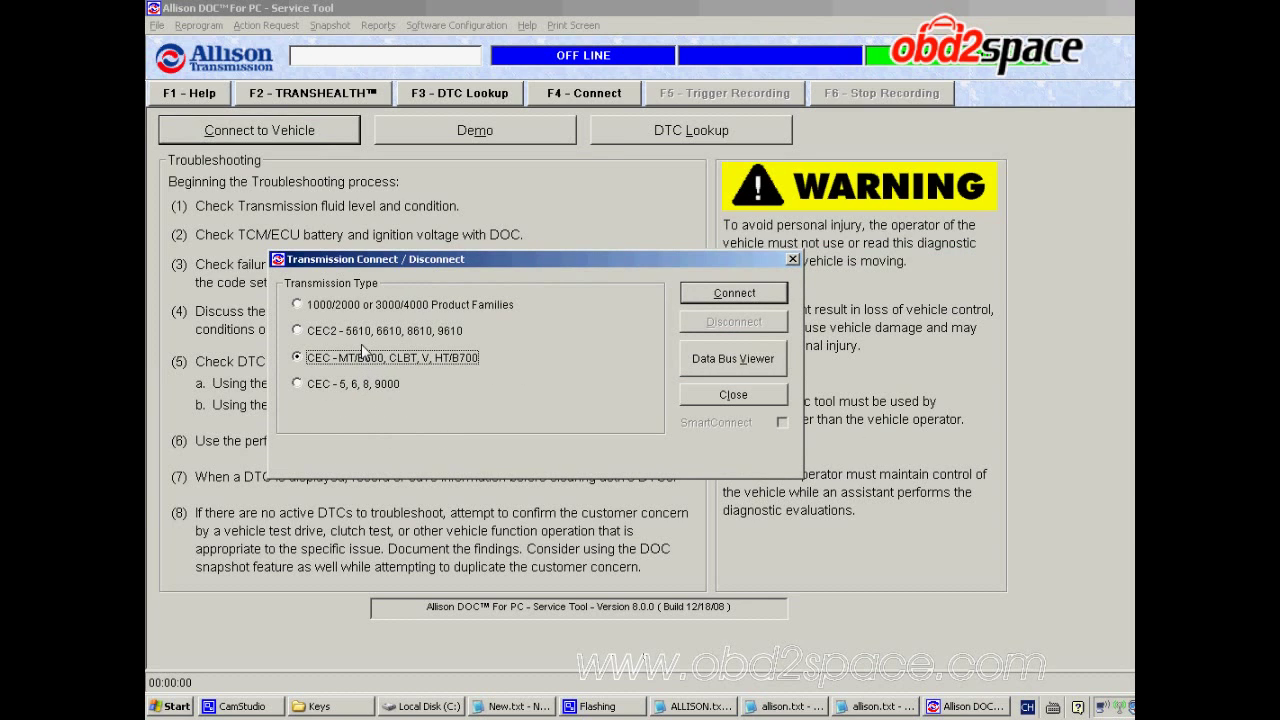
click(362, 331)
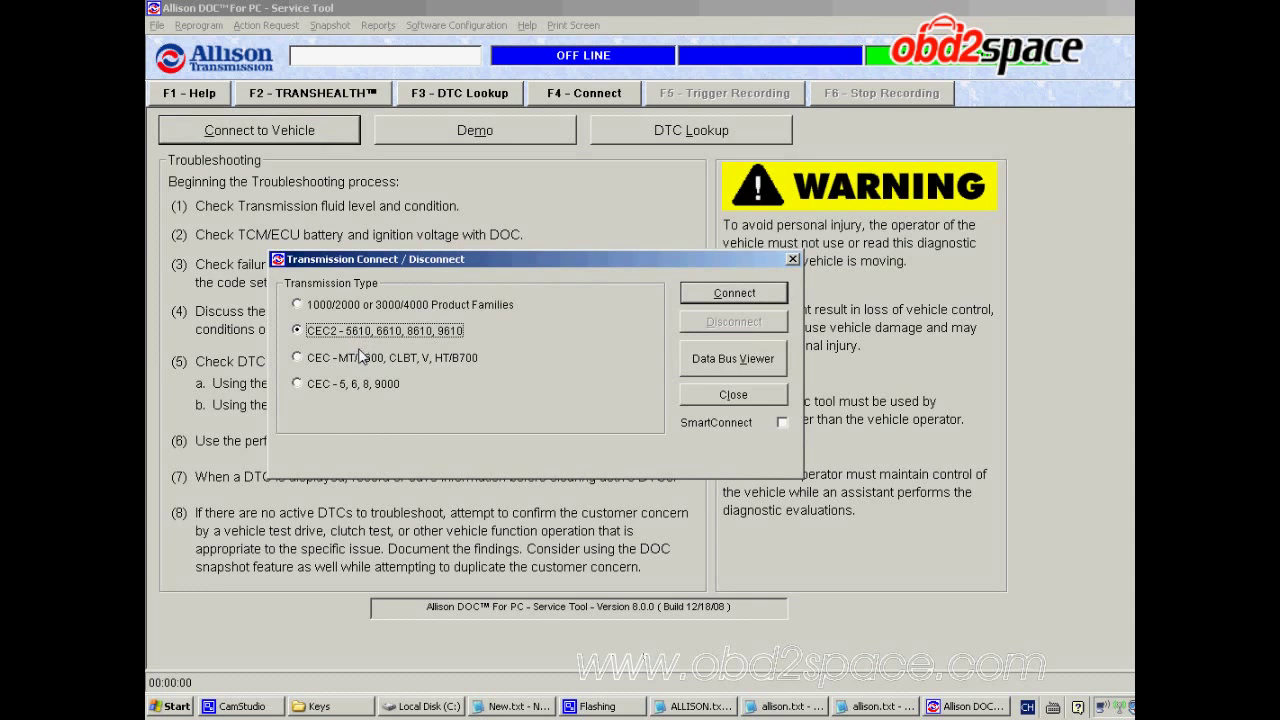
Try to connect to the CEC2 transmission through NEXIQ USB-Link over J1708, and dismiss the connection windows
click(742, 294)
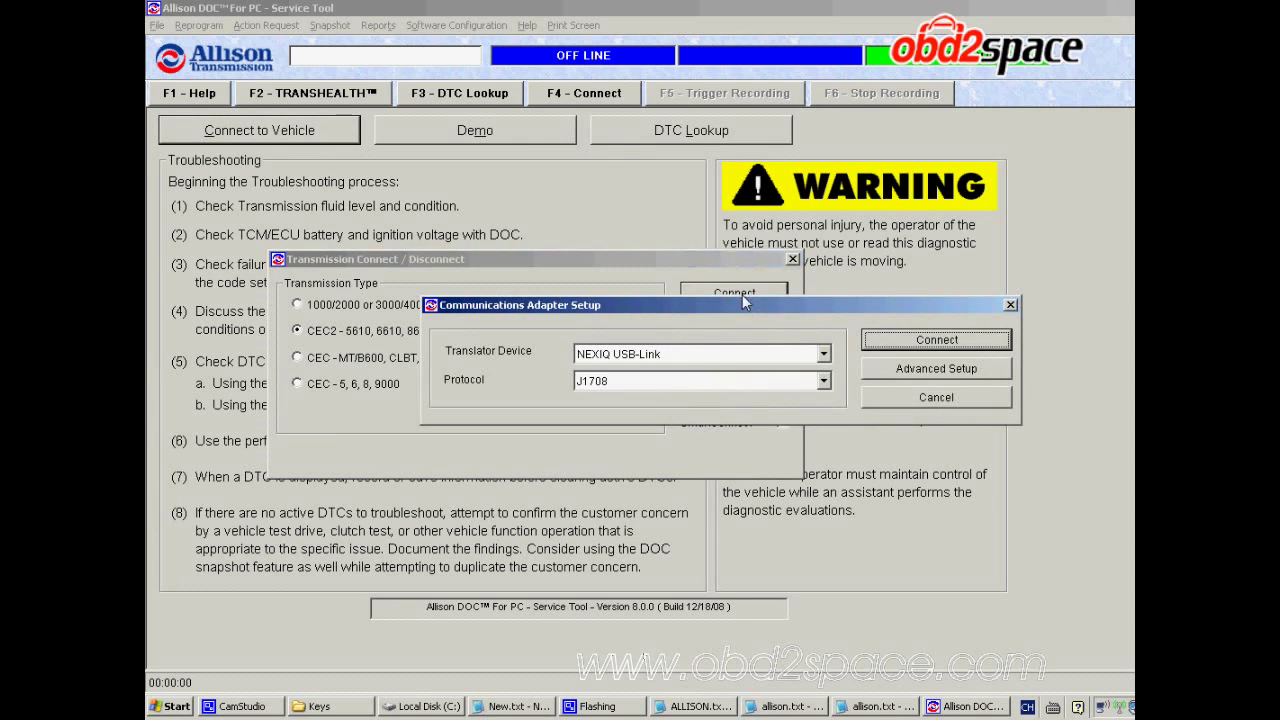
click(640, 386)
click(630, 398)
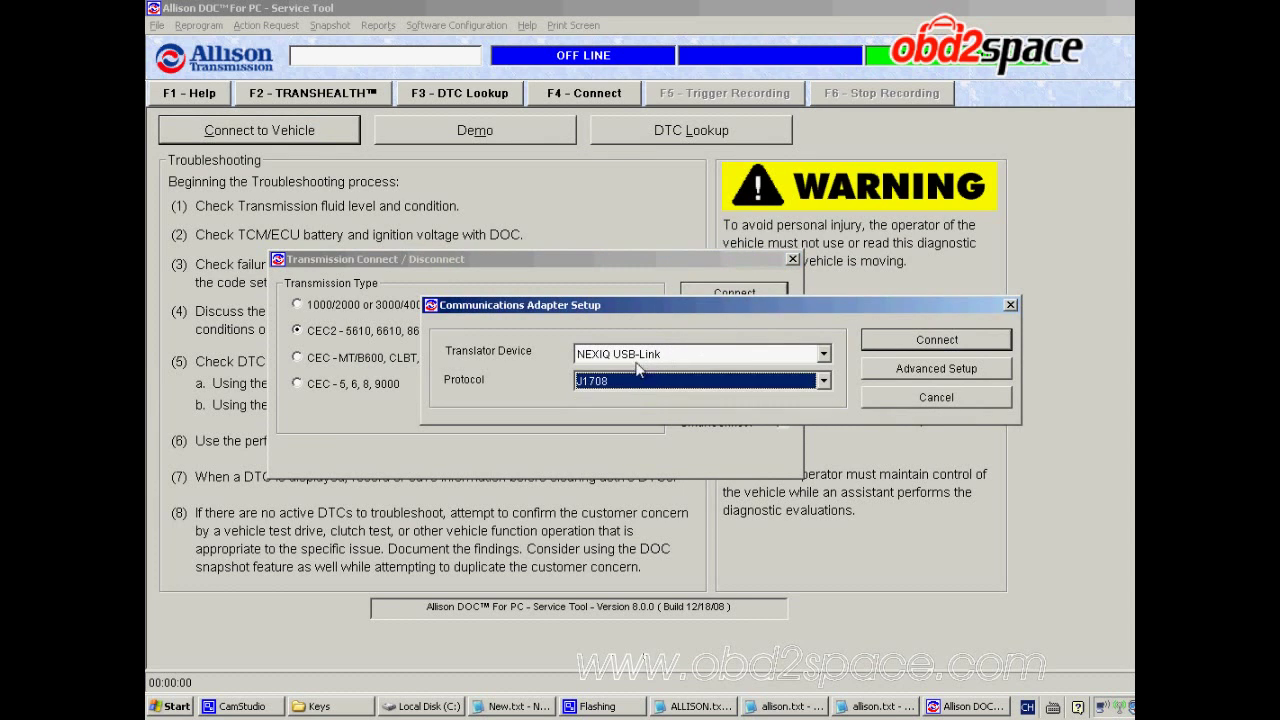
click(640, 362)
click(640, 368)
click(638, 384)
click(638, 384)
click(930, 345)
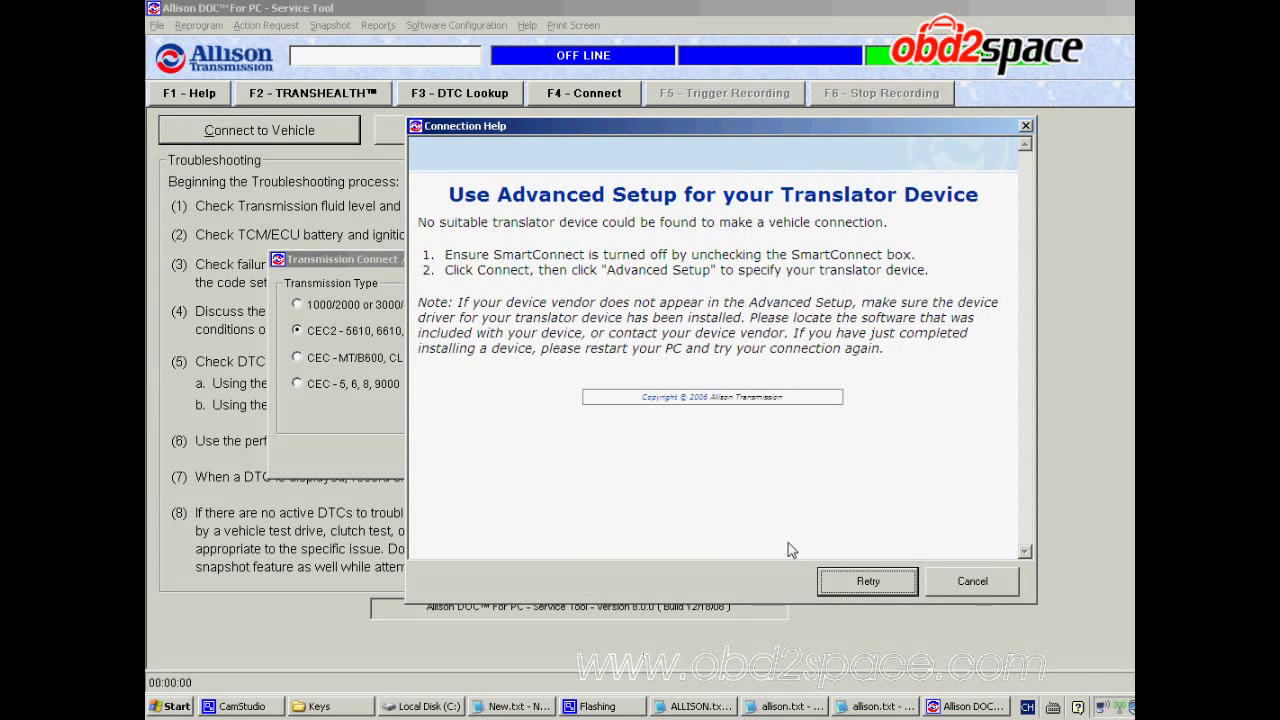
click(868, 584)
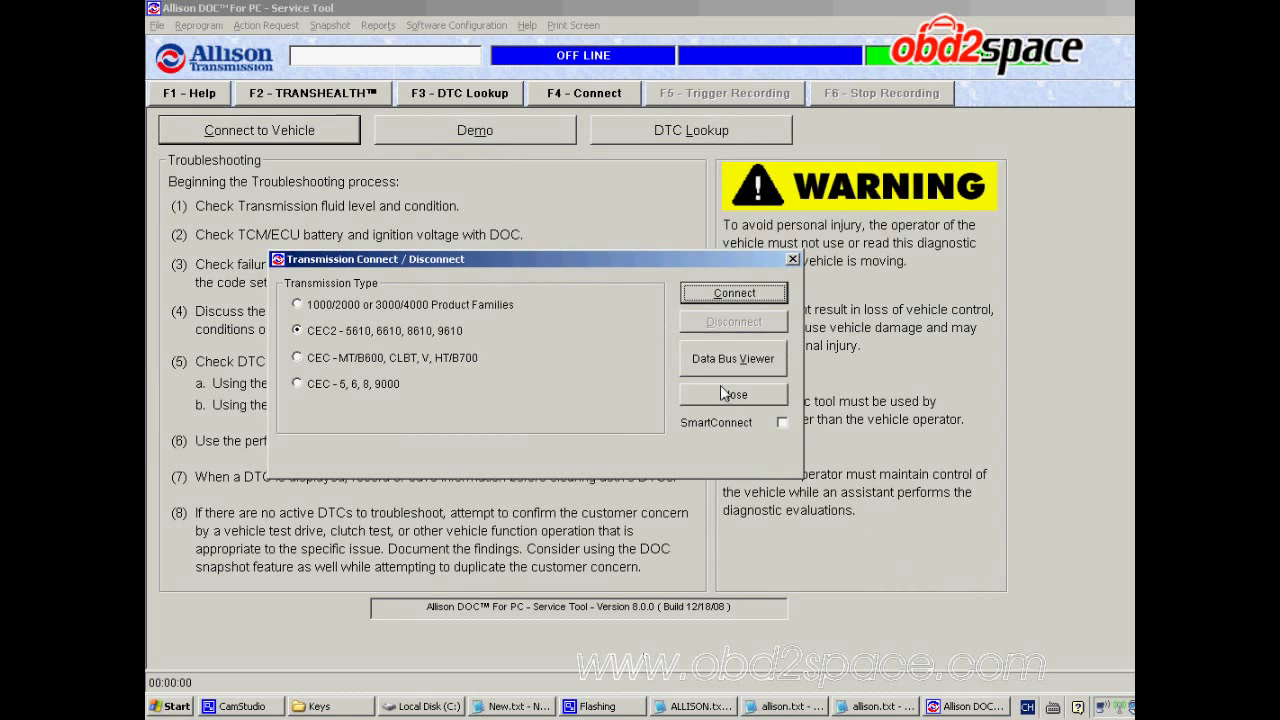
click(725, 398)
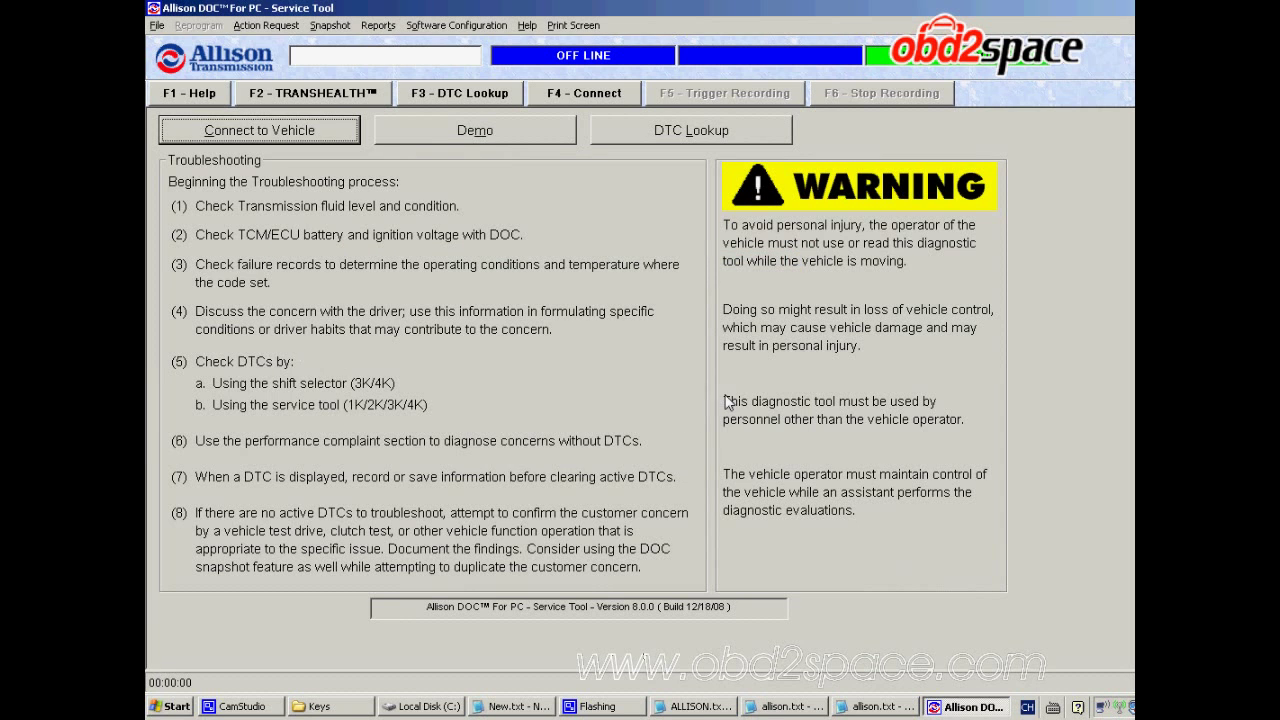
Exit the Allison DOC service tool and minimize the ALLISON.txt notes
click(157, 25)
click(171, 83)
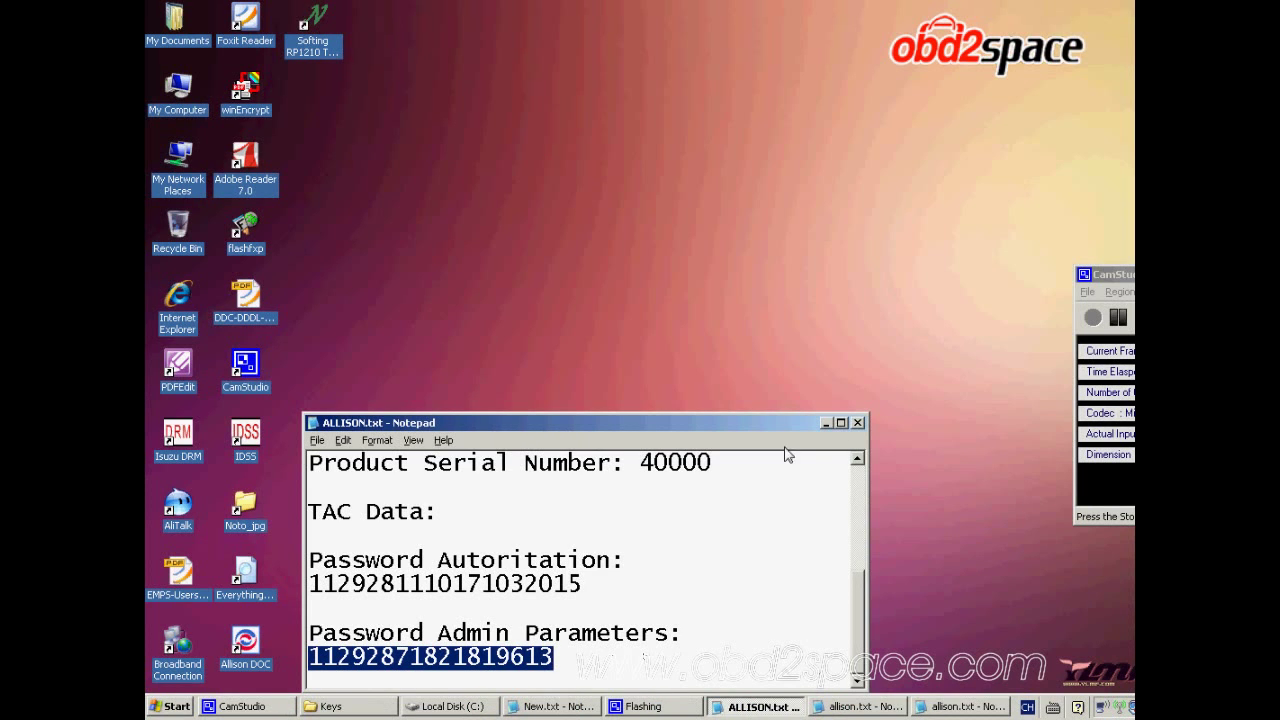
click(827, 423)
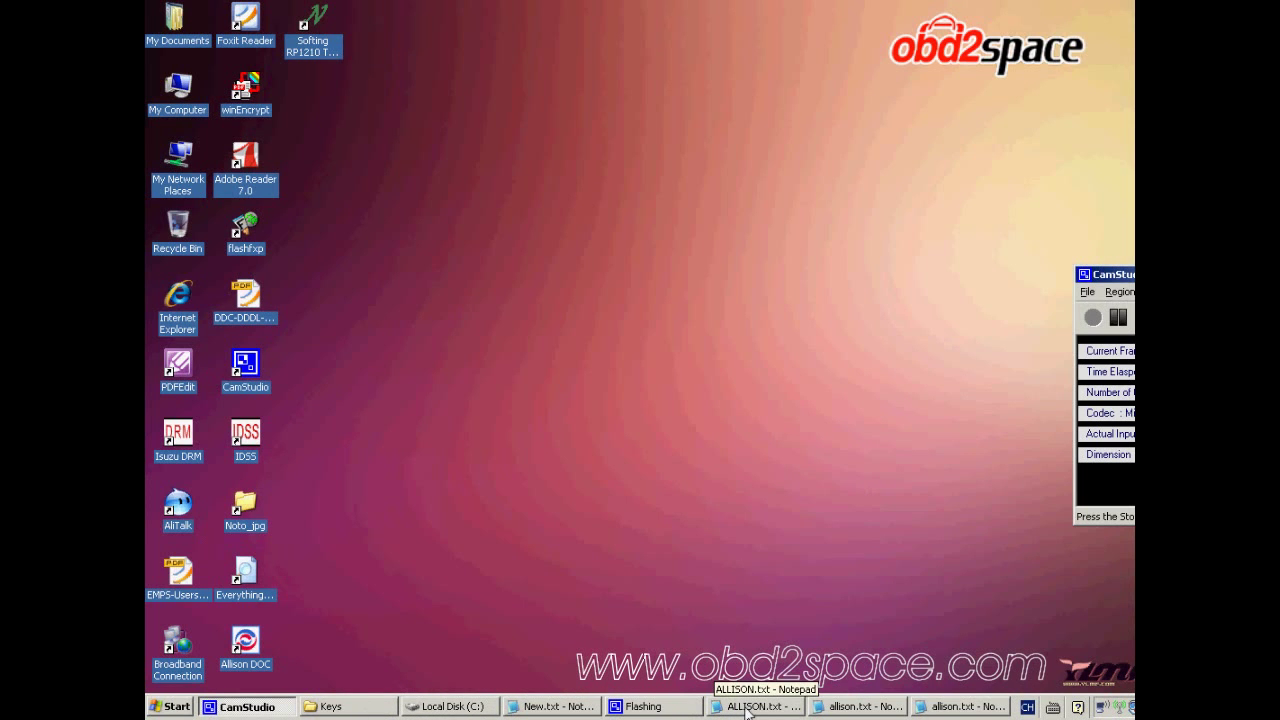
Run DOC830update.exe from the Allison Update folder to apply the v8.3.0 update, and close the folder
click(373, 710)
click(338, 182)
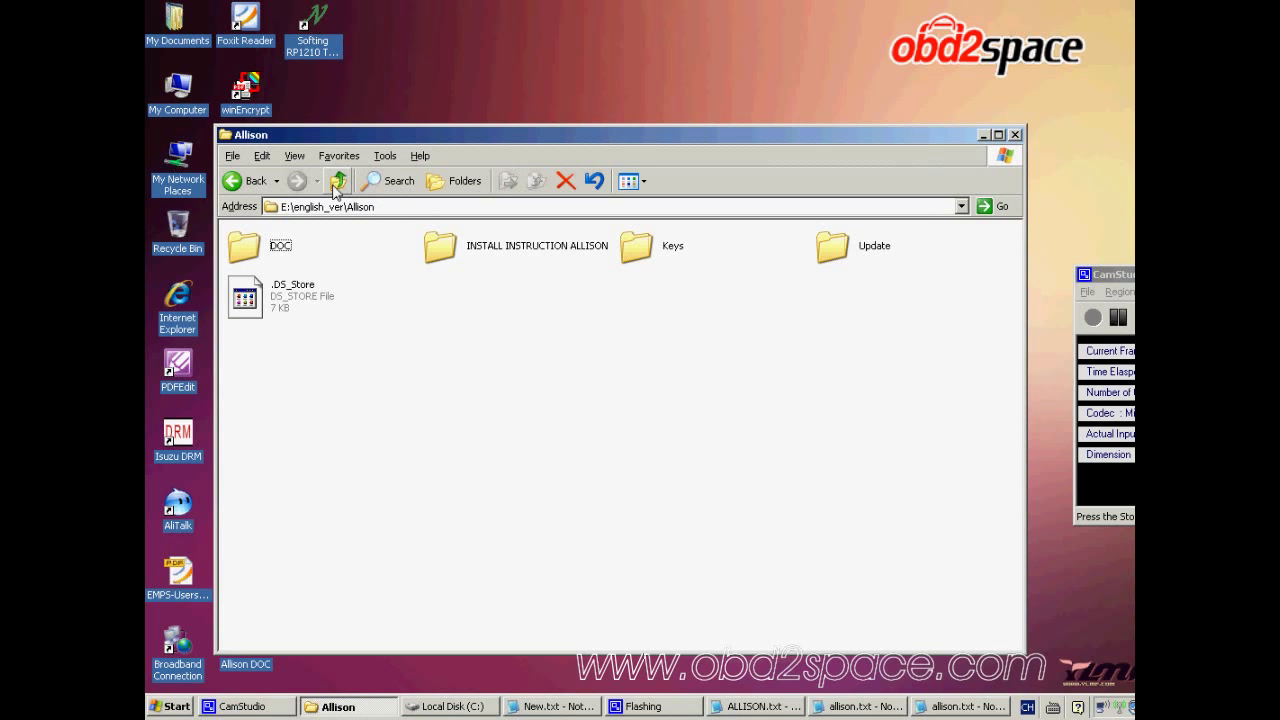
click(866, 258)
double_click(830, 255)
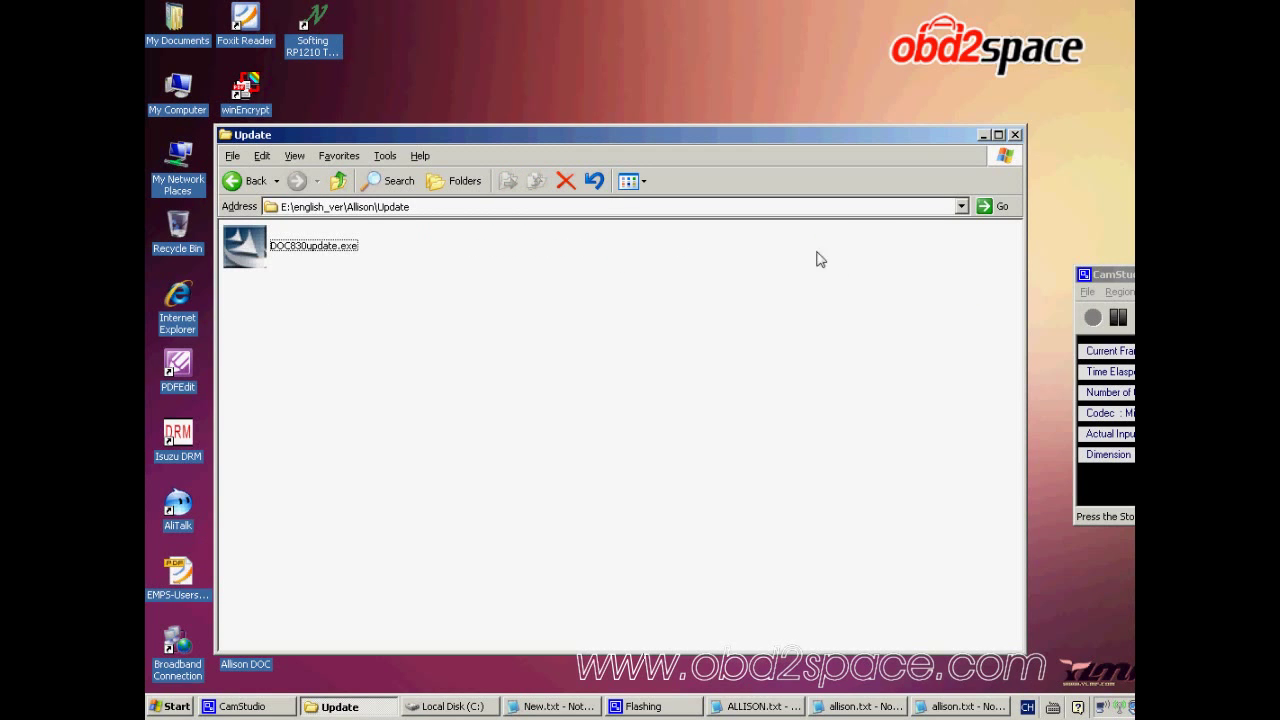
double_click(292, 252)
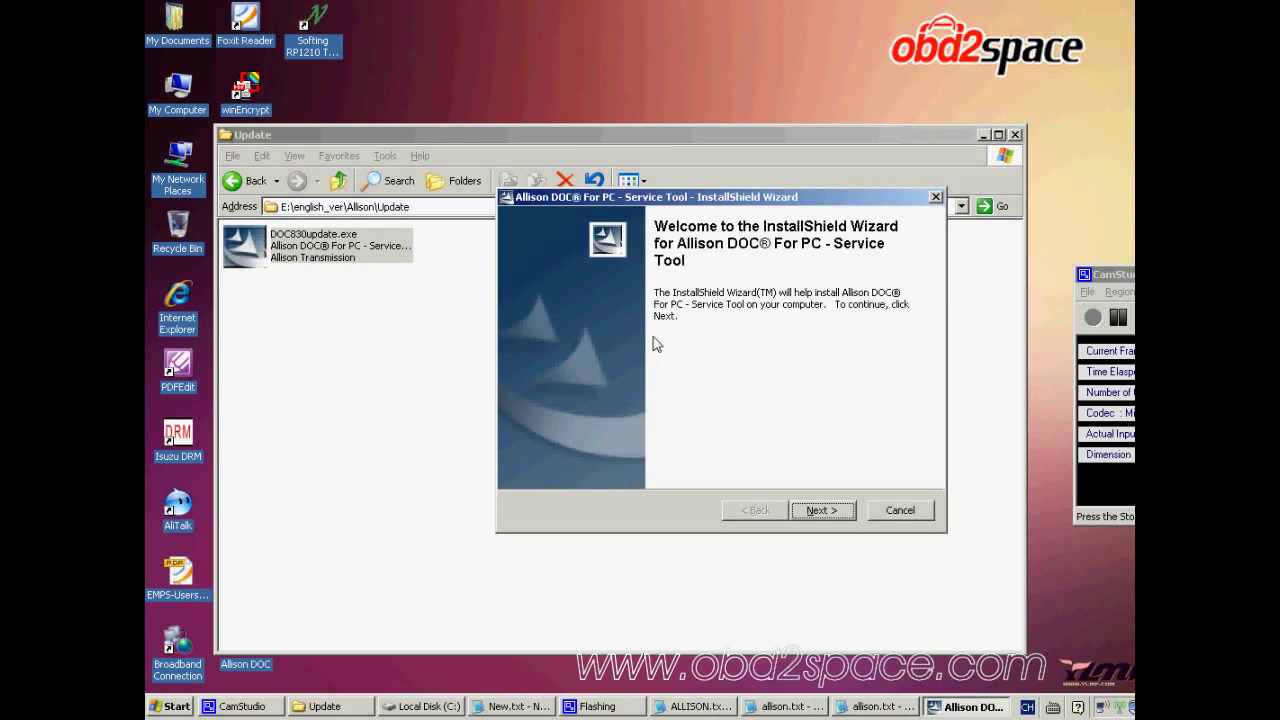
click(820, 510)
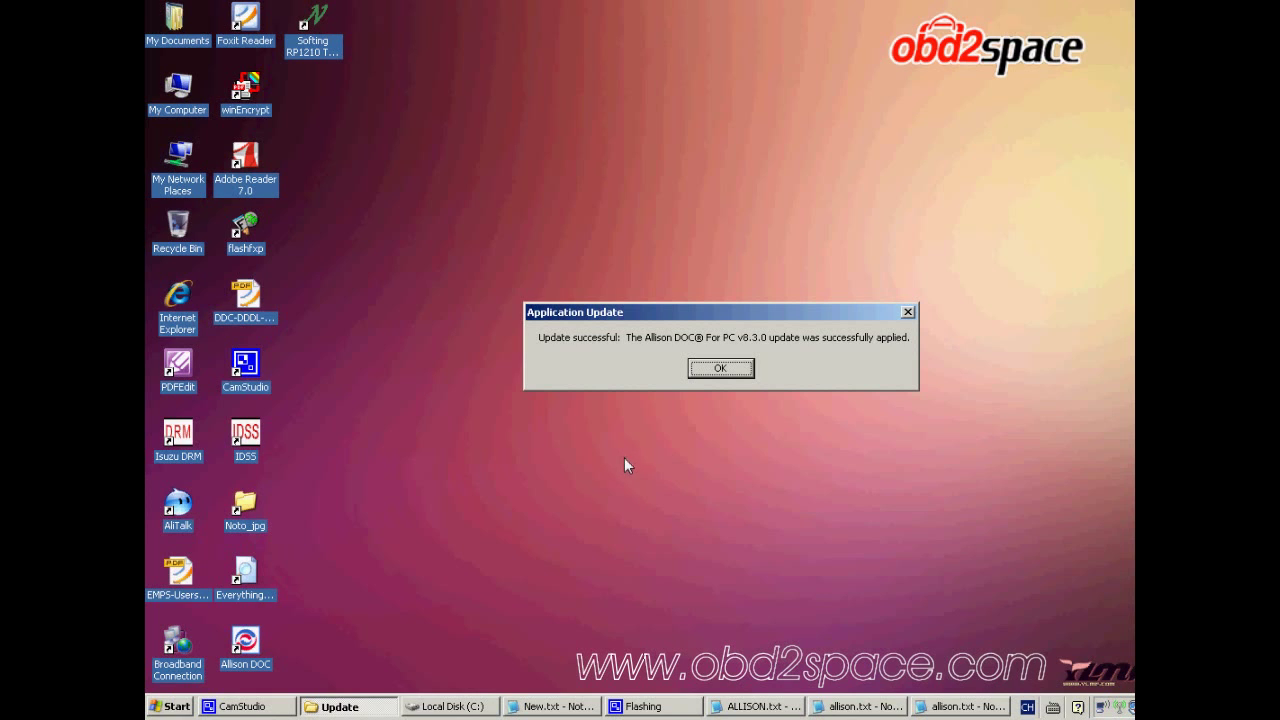
click(721, 368)
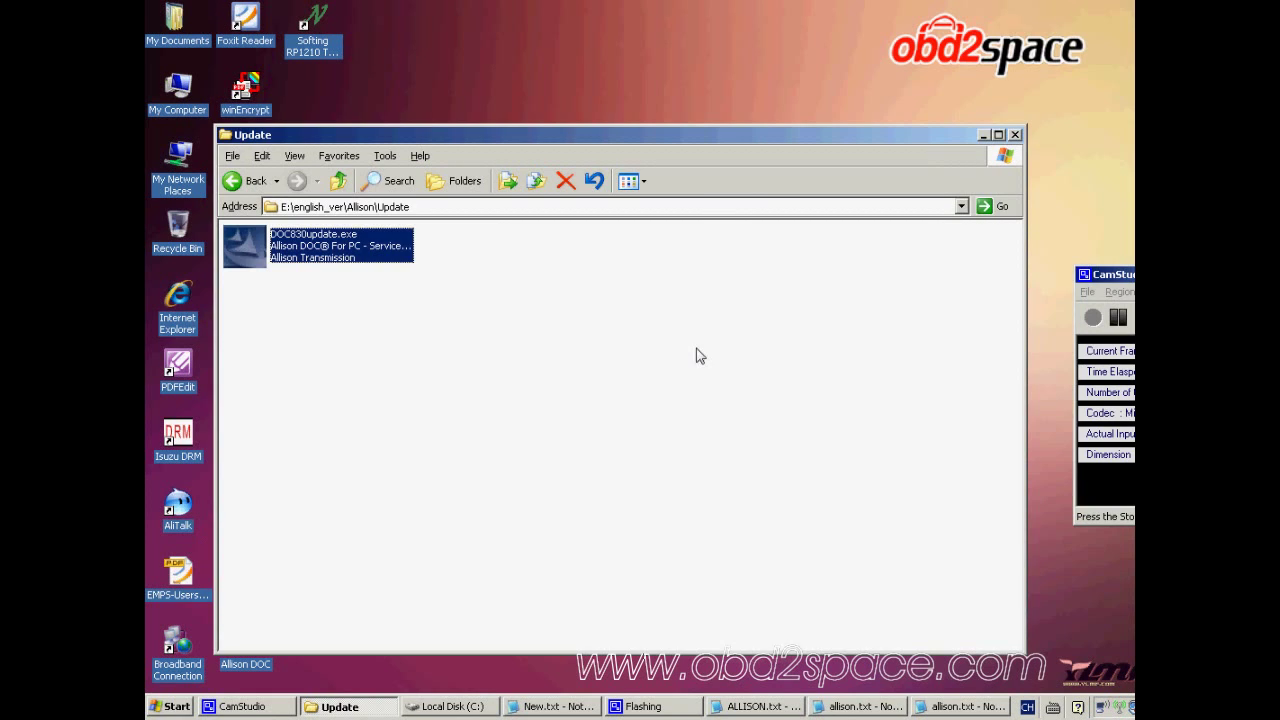
click(1014, 135)
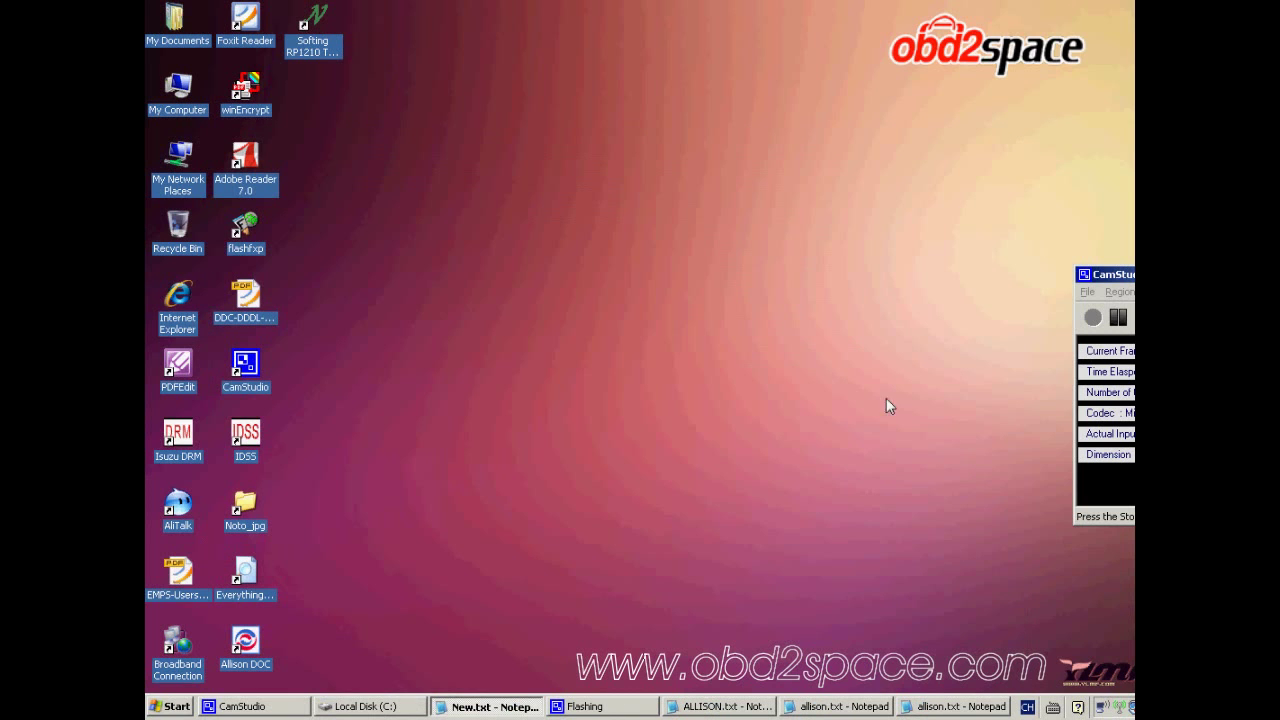
Bring up the allison.txt notes listing the Unblock and Reprogramming passwords
click(925, 706)
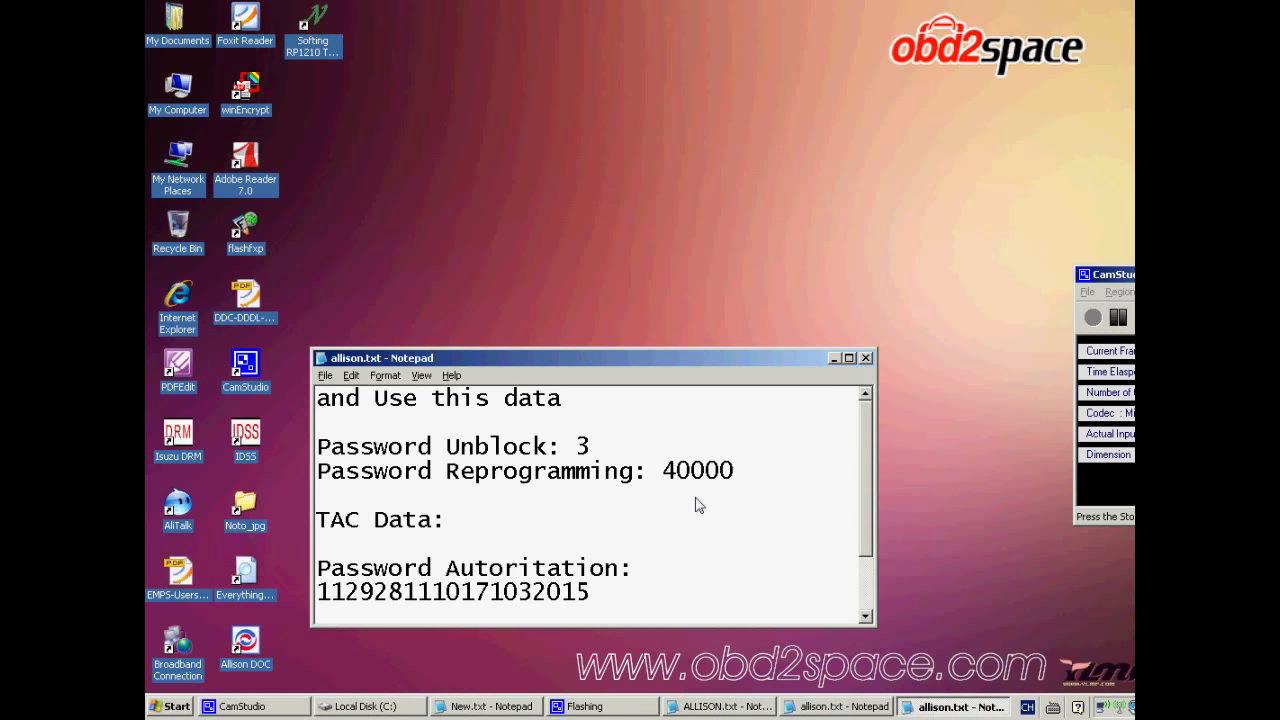